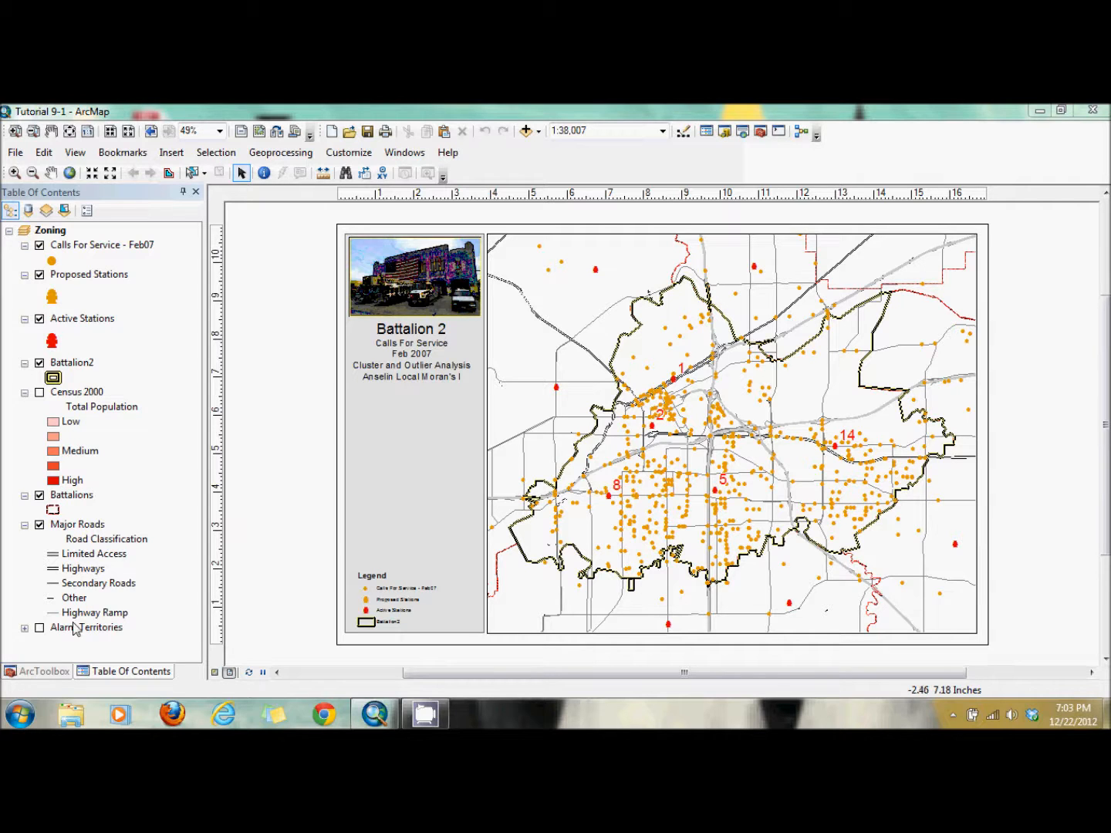
Step: Open the Cluster/Outlier Analysis with Rendering tool from the Rendering toolset of the Spatial Statistics Tools
{"action": "left_click", "coordinate": [44, 672]}
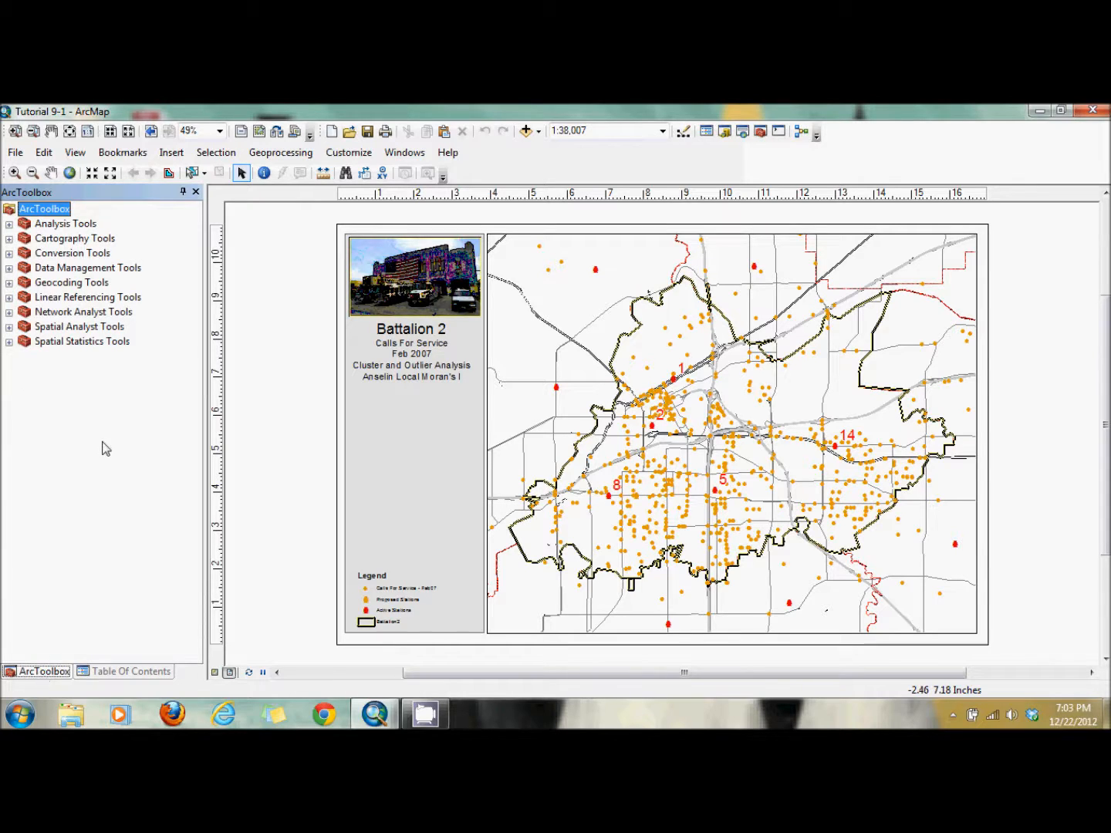
{"action": "left_click", "coordinate": [8, 342]}
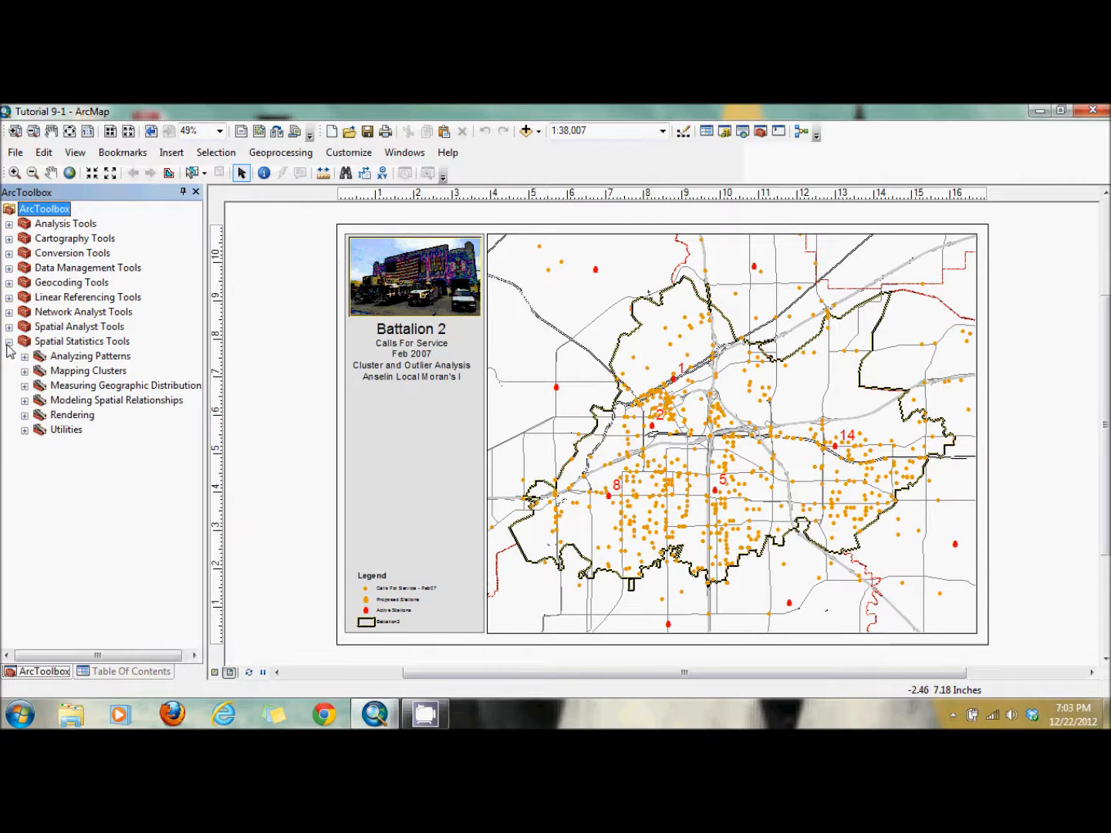
{"action": "left_click", "coordinate": [25, 416]}
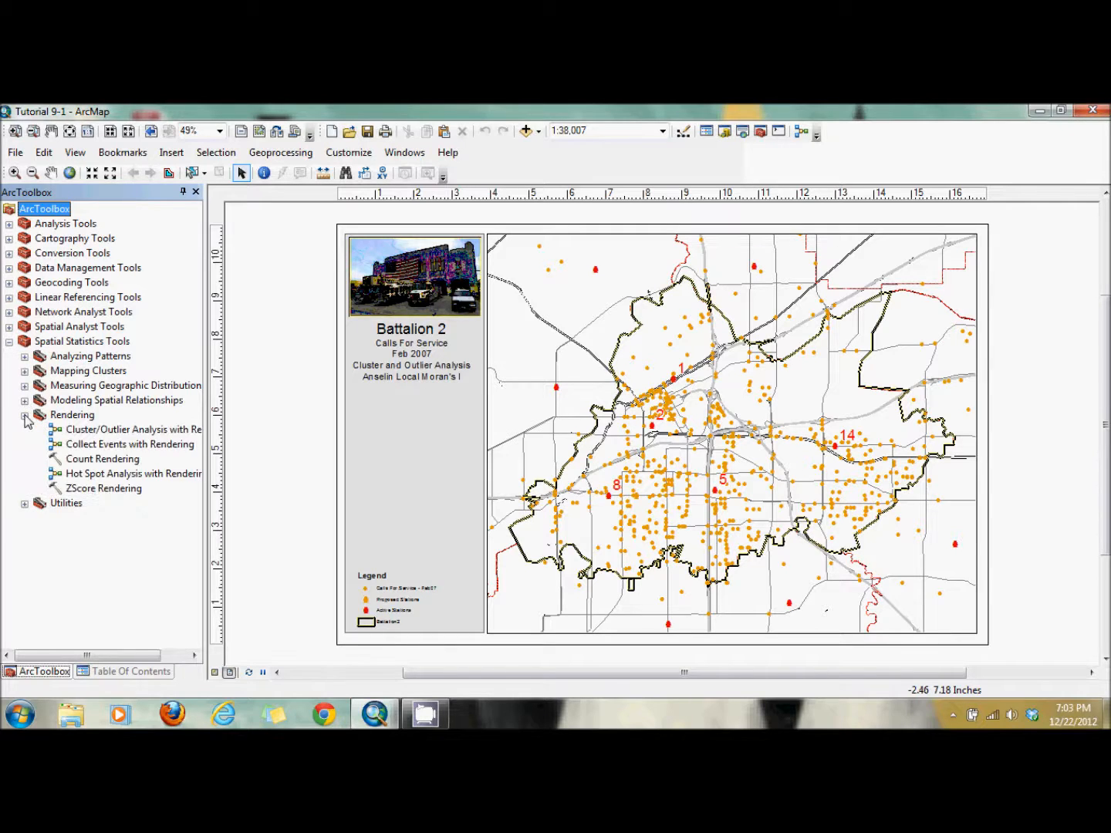
{"action": "left_click", "coordinate": [96, 435]}
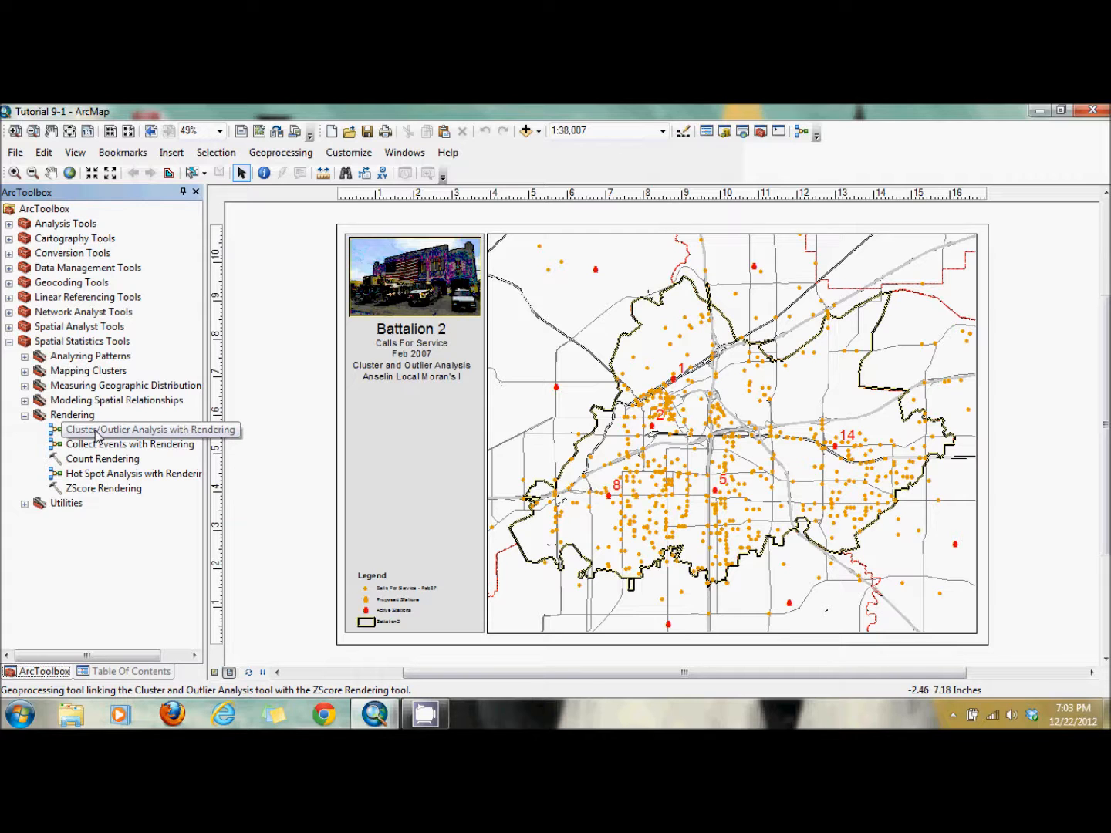
{"action": "double_click", "coordinate": [97, 435]}
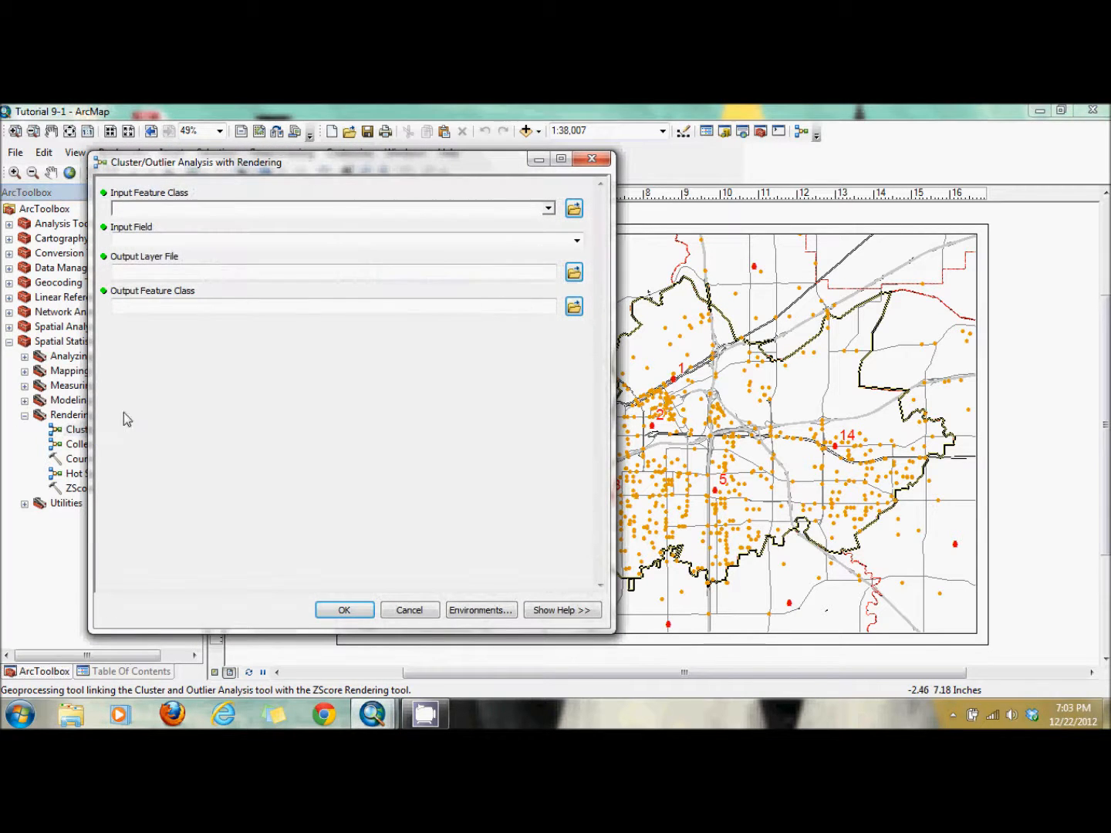
Step: Read the help description of the Cluster/Outlier Analysis with Rendering tool and hide it again
{"action": "left_click", "coordinate": [548, 210]}
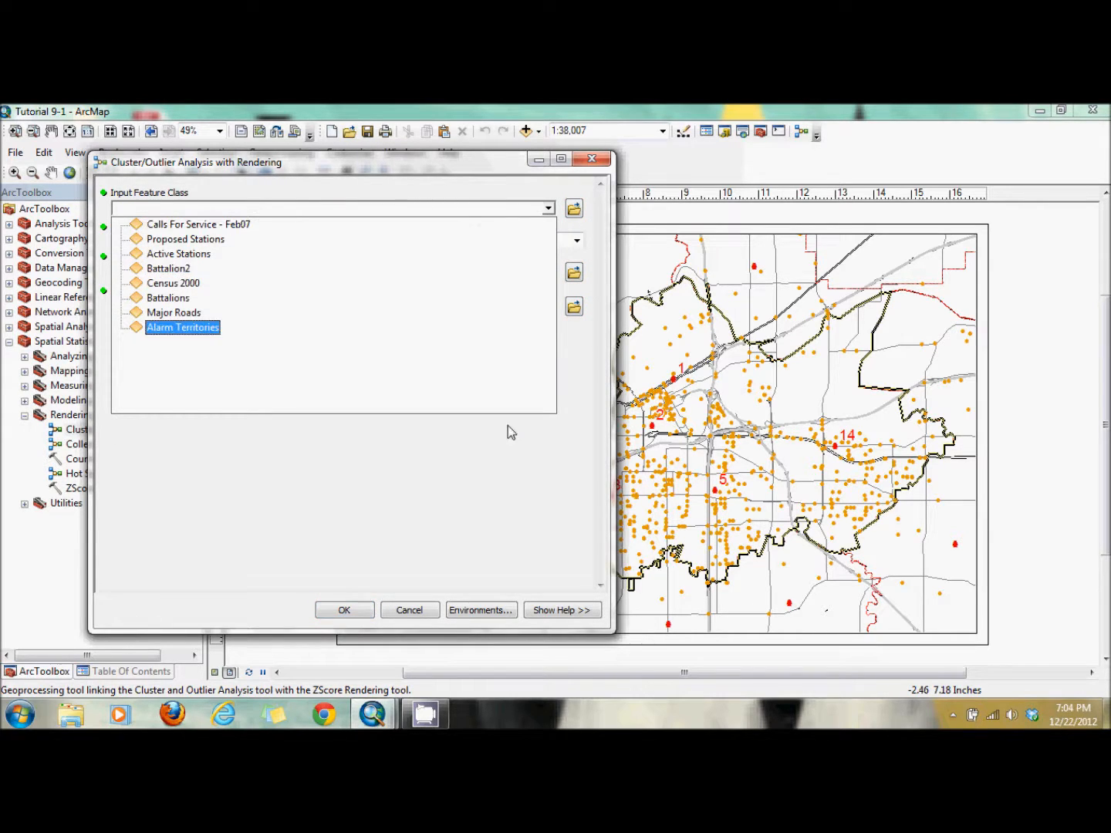
{"action": "left_click", "coordinate": [456, 516]}
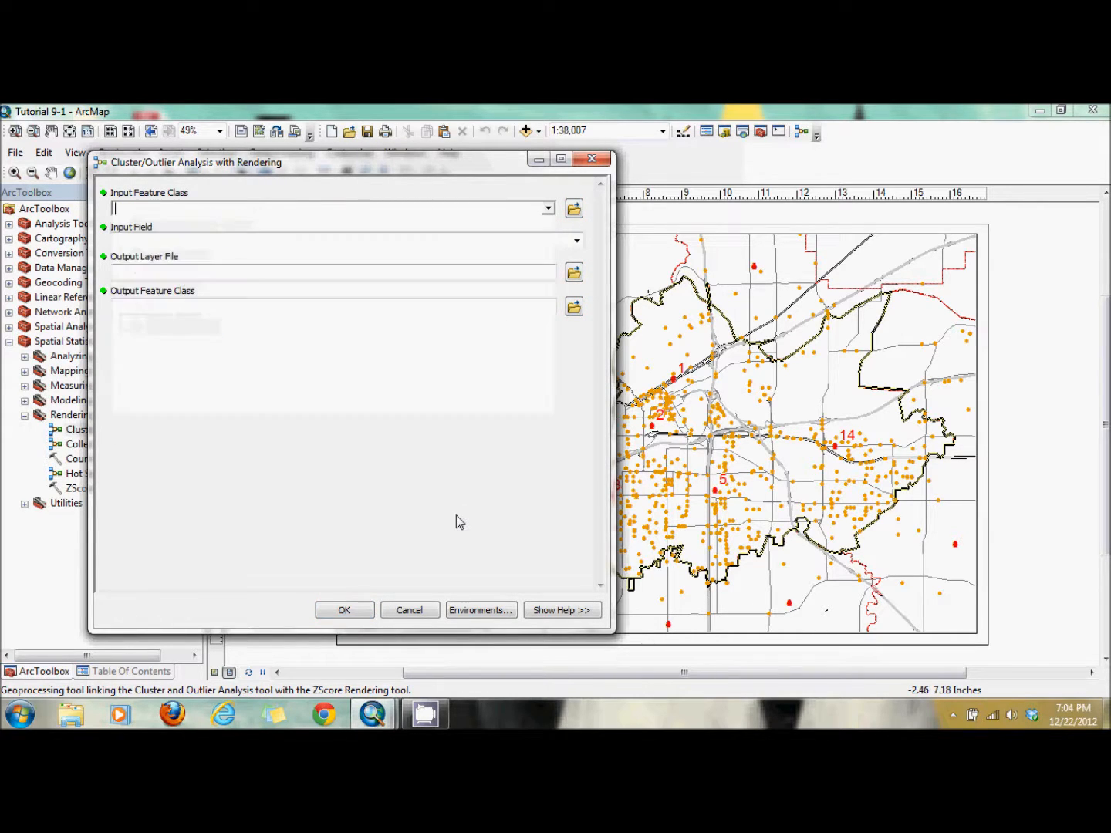
{"action": "left_click", "coordinate": [558, 611]}
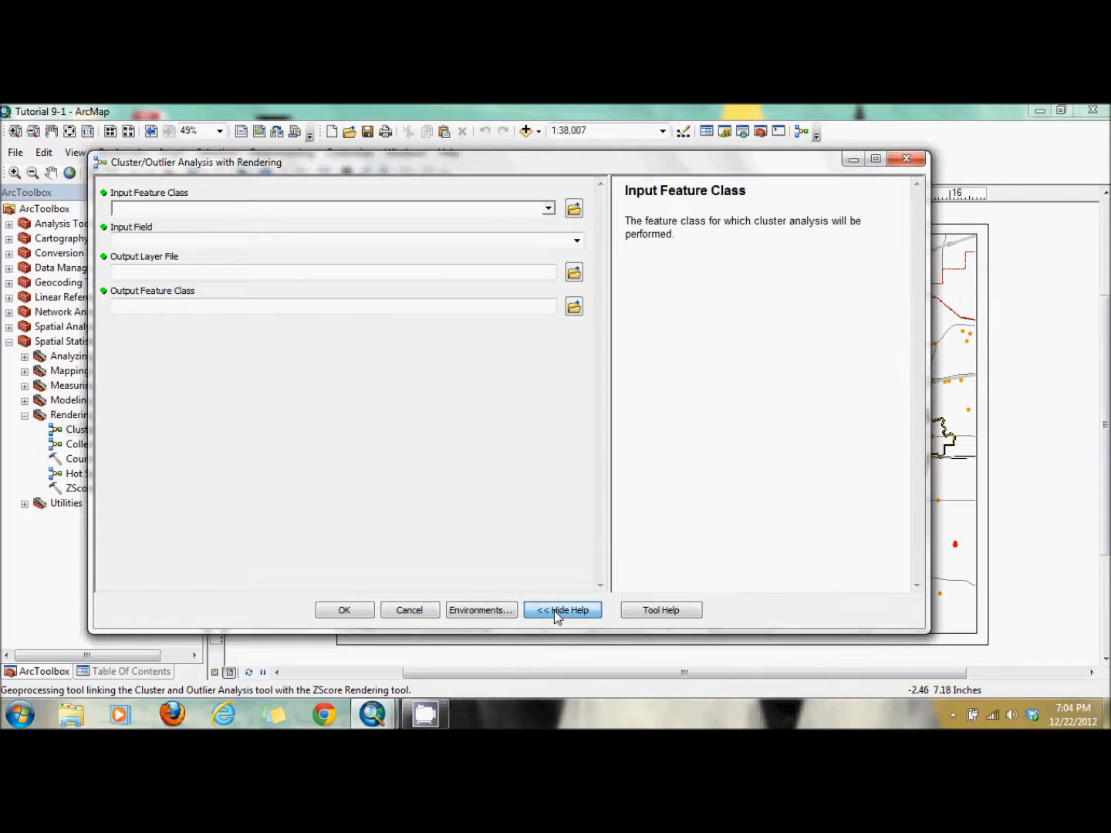
{"action": "left_click", "coordinate": [469, 430]}
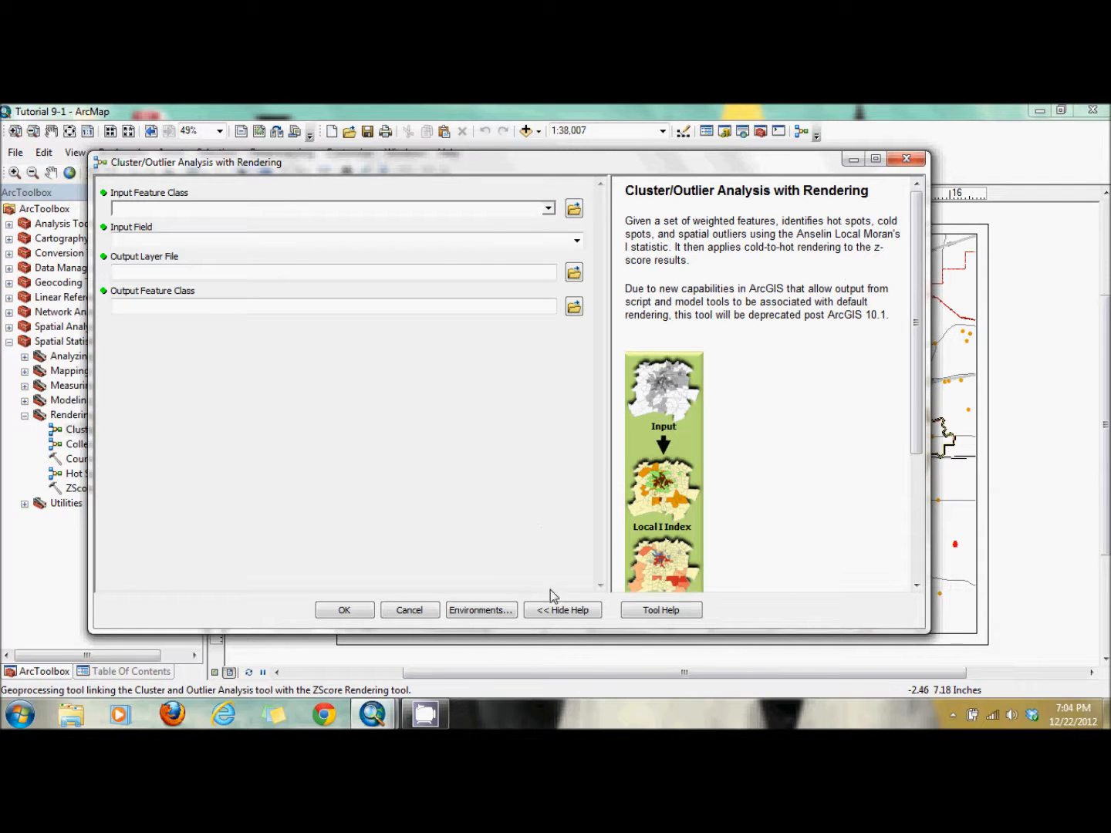
{"action": "left_click", "coordinate": [560, 613]}
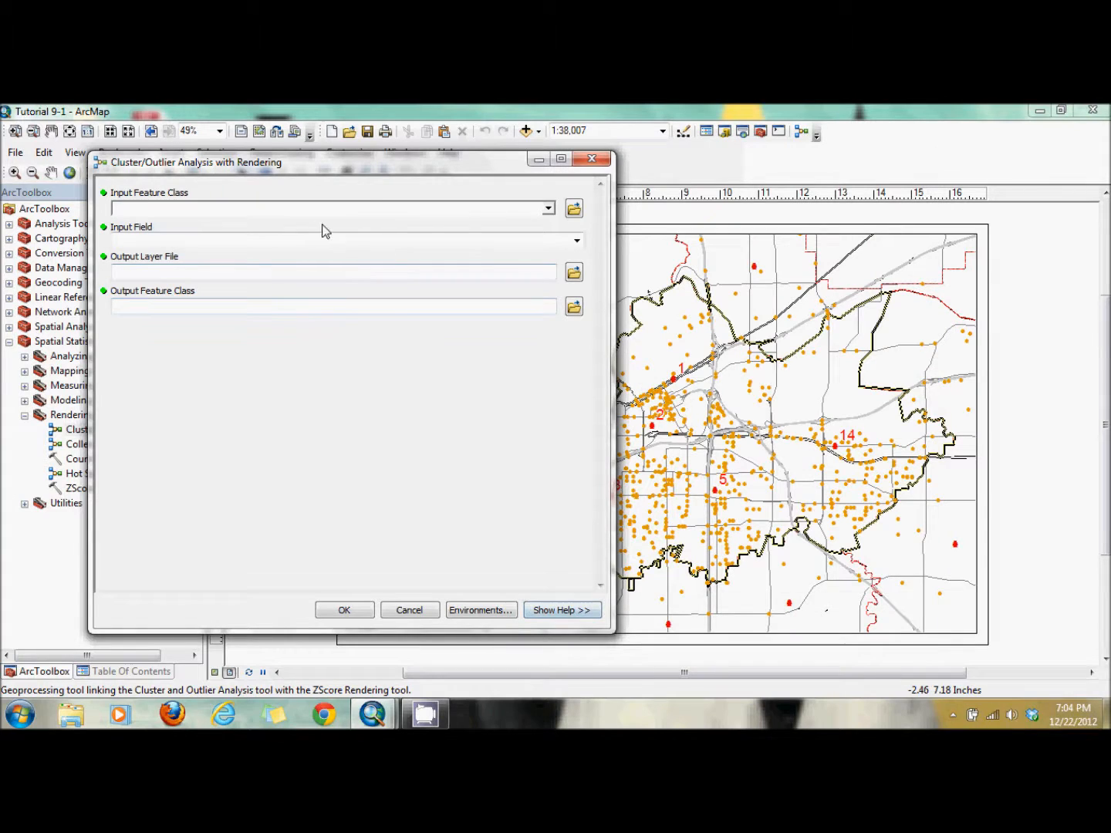
Step: Set the input feature class to Calls For Service - Feb07 and the input field to FEE
{"action": "left_click", "coordinate": [548, 209]}
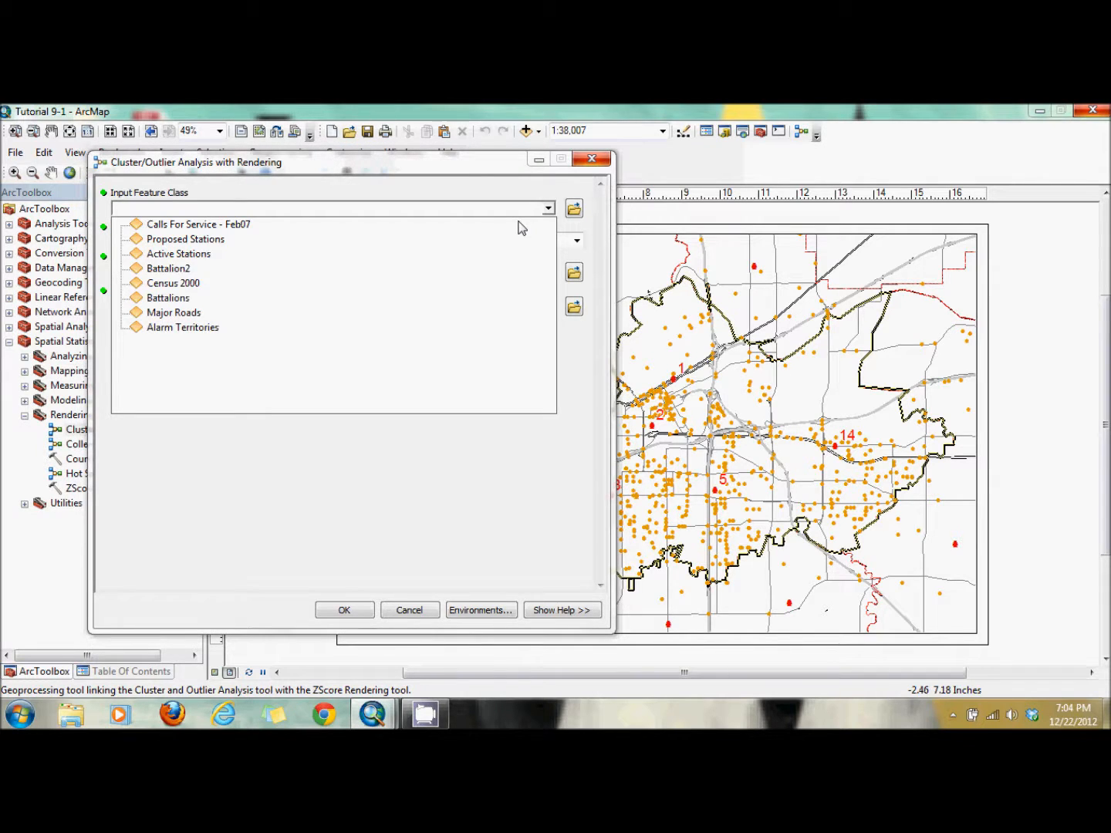
{"action": "left_click", "coordinate": [520, 223]}
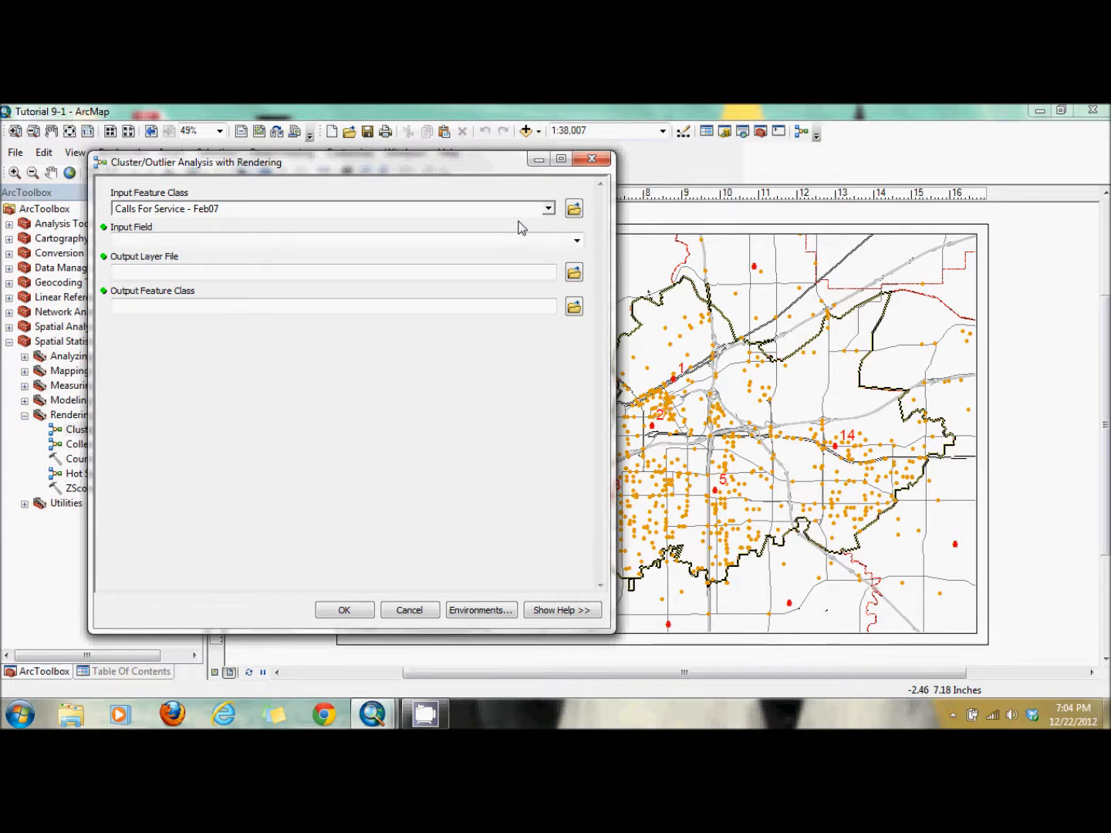
{"action": "left_click", "coordinate": [577, 240]}
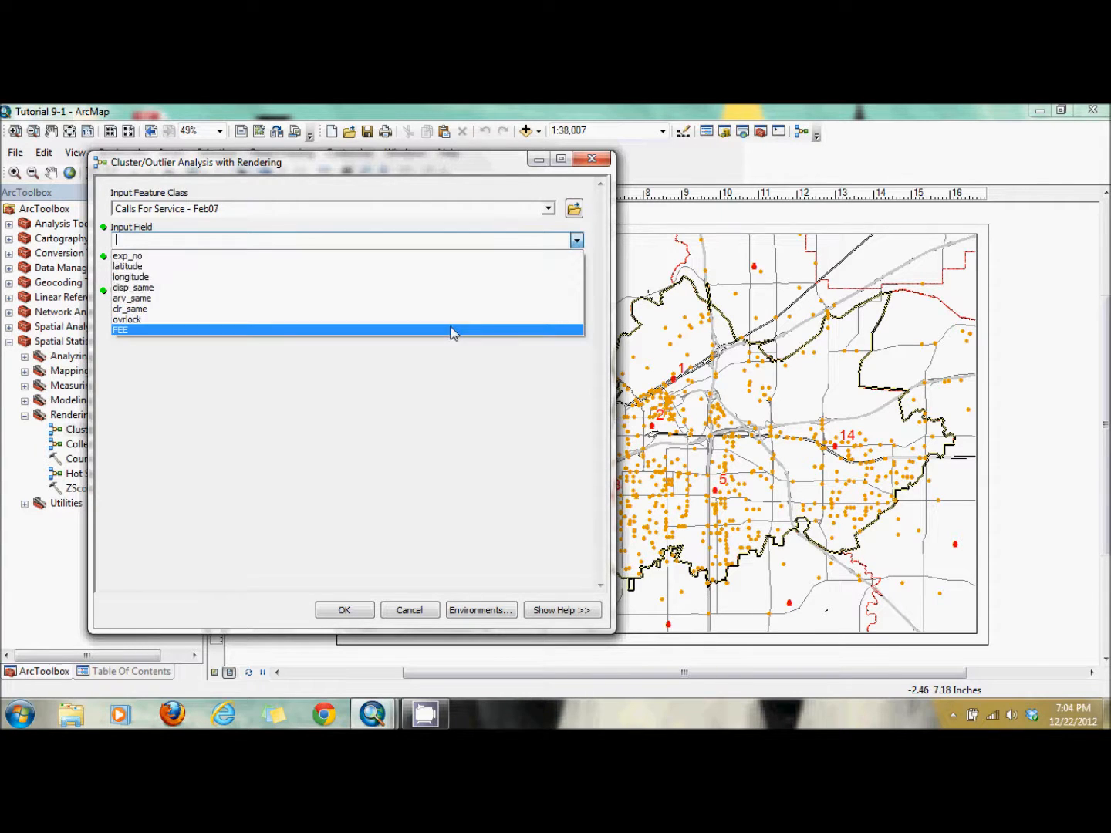
{"action": "left_click", "coordinate": [453, 330]}
Step: Set the output layer file to MoranICluster in the Data folder
{"action": "left_click", "coordinate": [573, 271]}
{"action": "type", "text": "MoranI"}
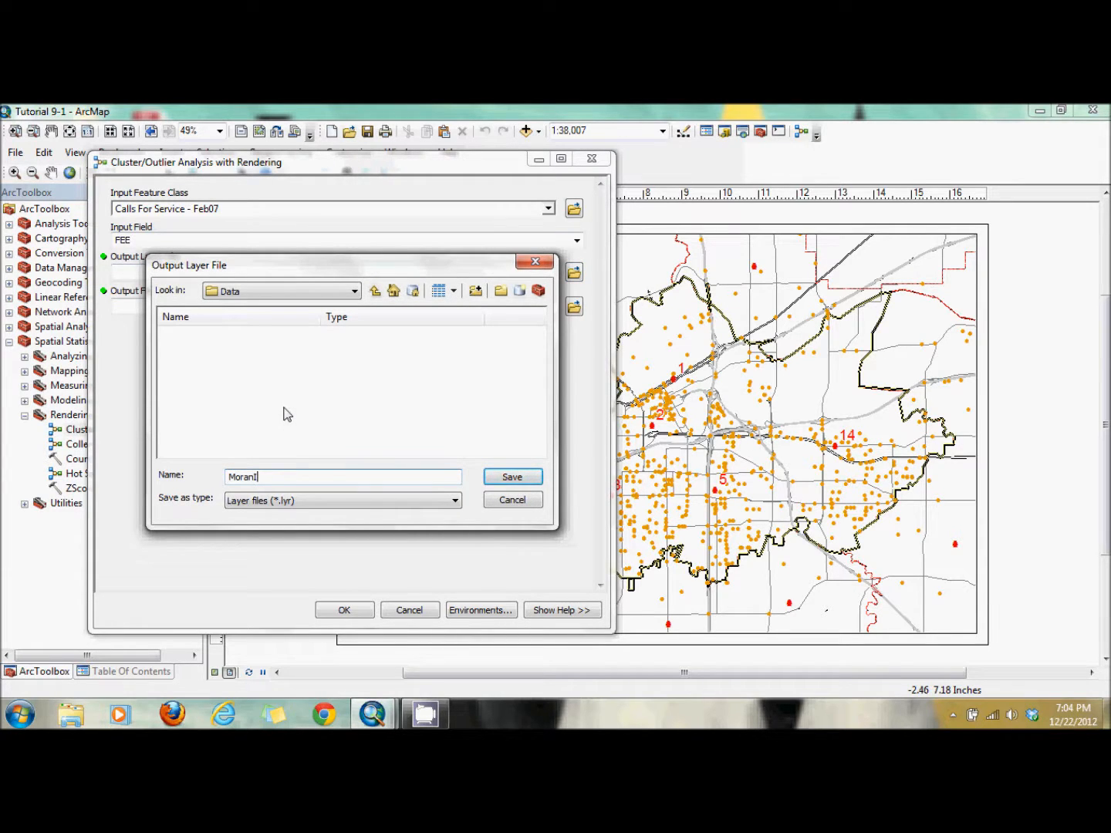
{"action": "type", "text": "Cluster"}
{"action": "left_click", "coordinate": [498, 477]}
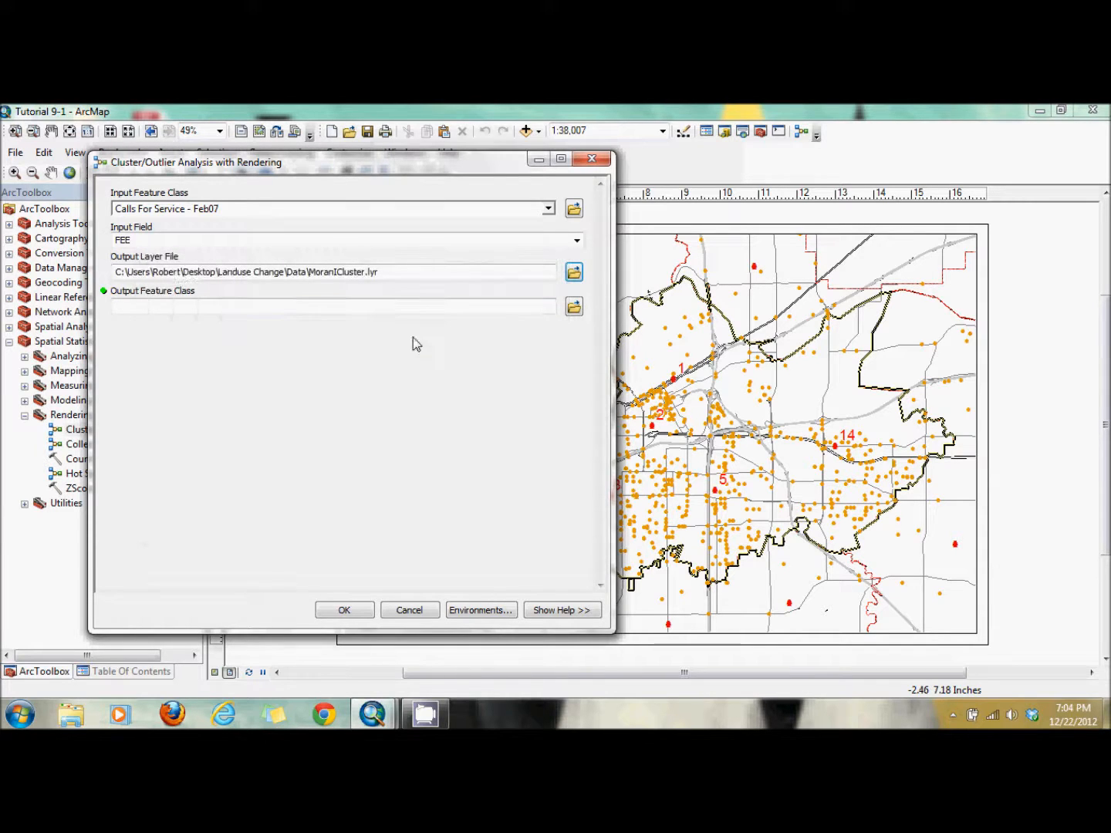
Step: Set the output feature class to MoranICluster in the Data folder and run the analysis
{"action": "left_click", "coordinate": [573, 307]}
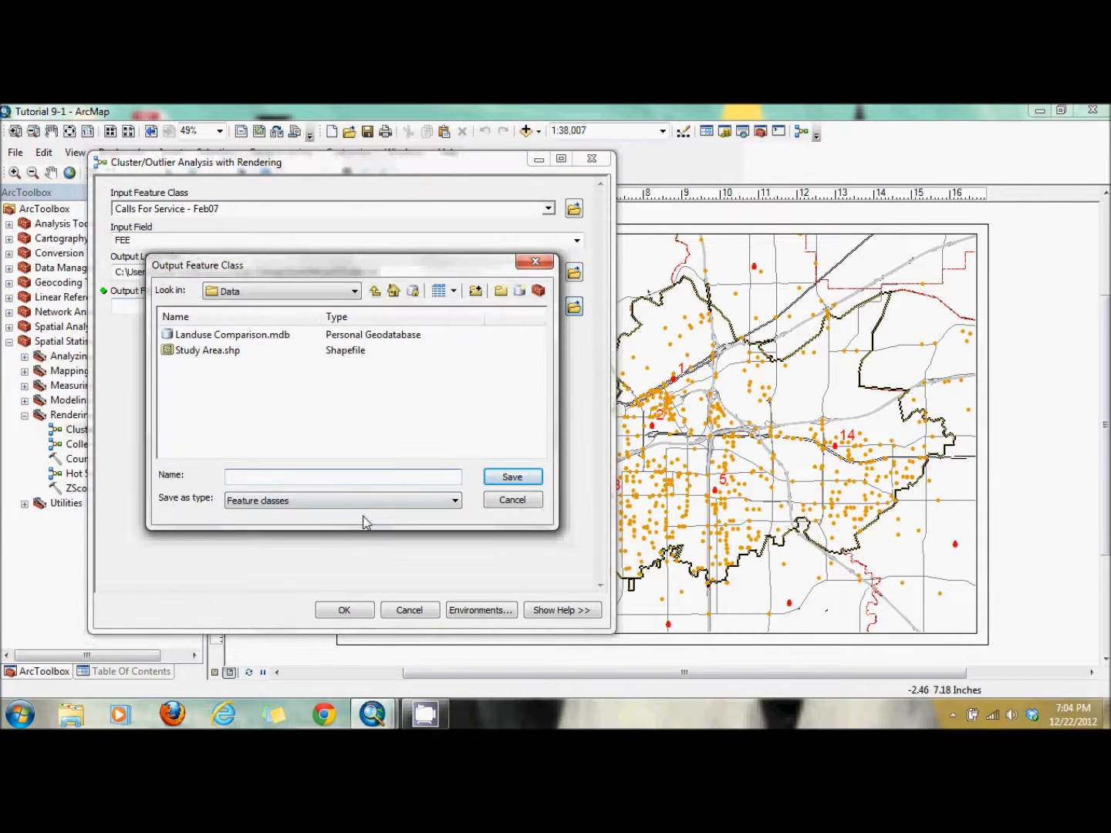
{"action": "type", "text": "MoranICluster"}
{"action": "left_click", "coordinate": [512, 477]}
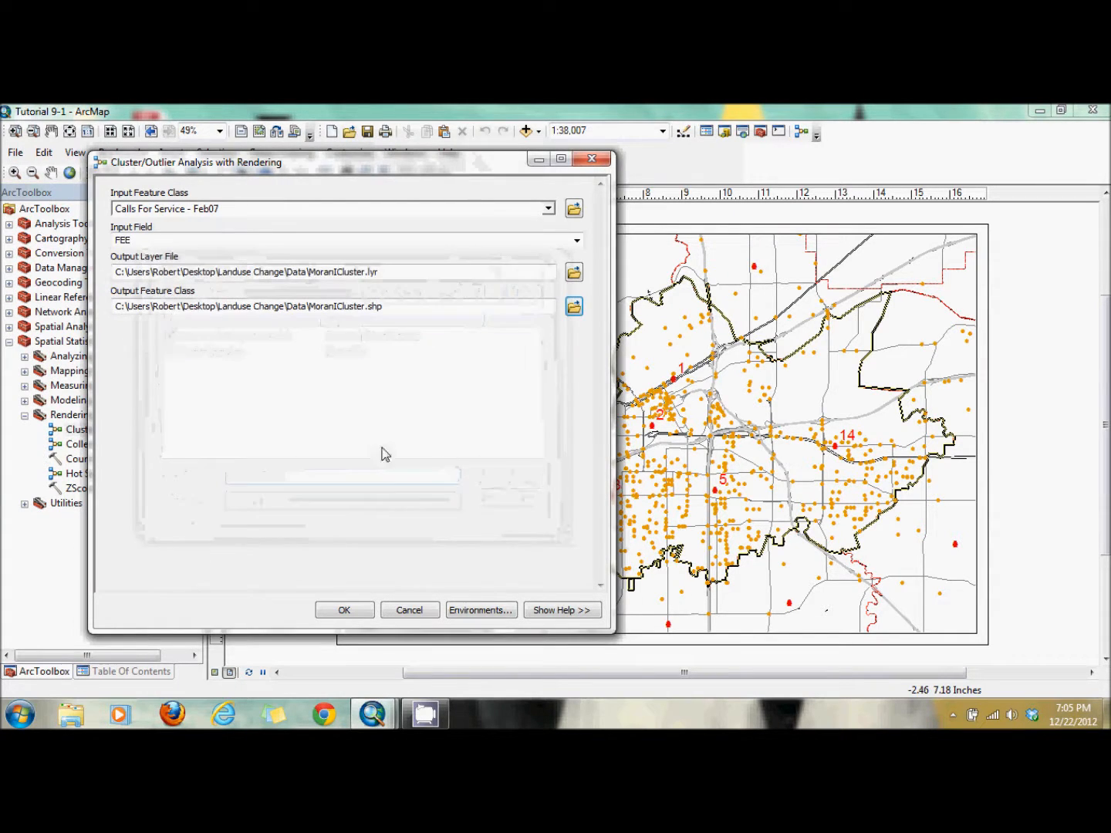
{"action": "left_click", "coordinate": [347, 611]}
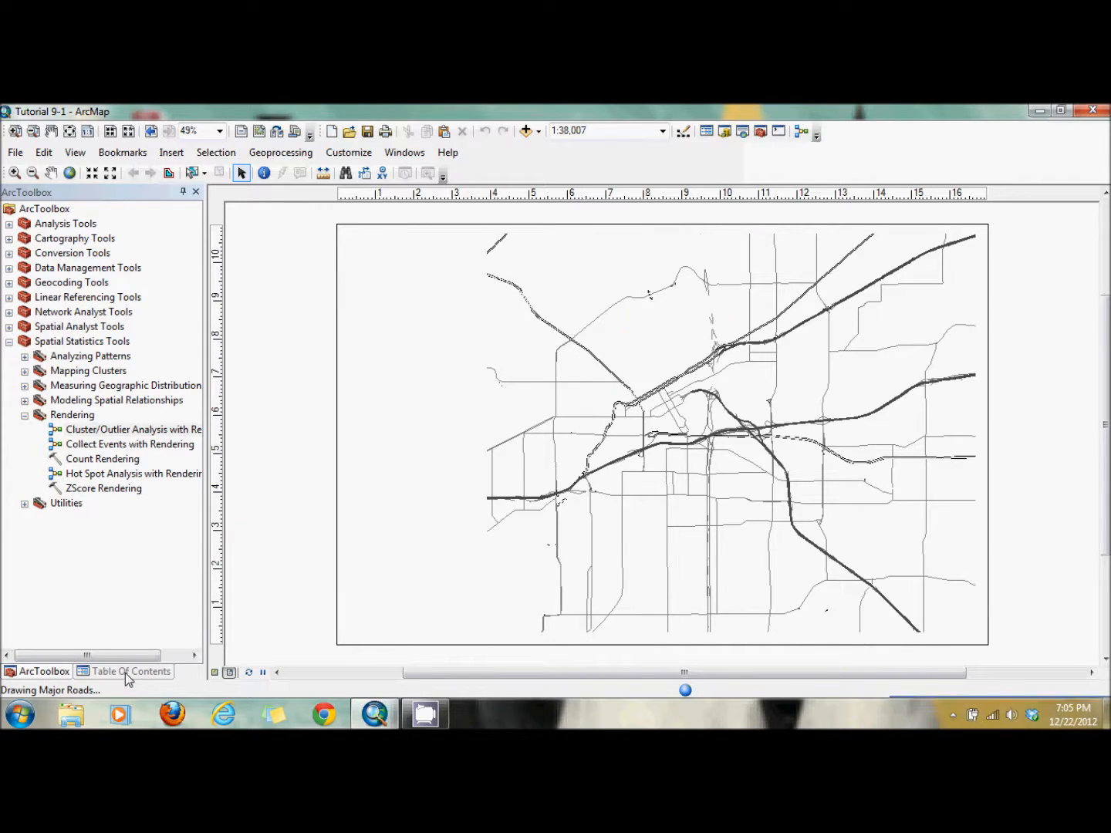
Step: Duplicate the MoranICluster layer by copying it and pasting it into the Zoning data frame
{"action": "left_click", "coordinate": [129, 673]}
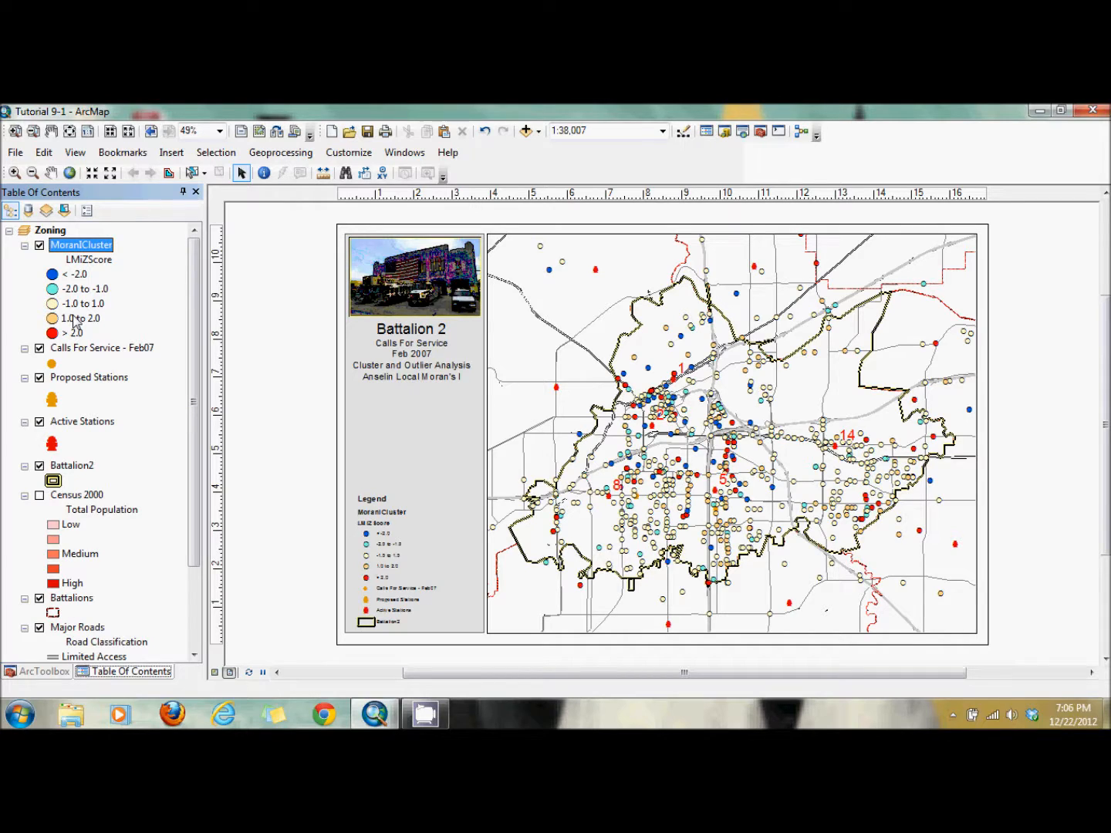
{"action": "right_click", "coordinate": [87, 248]}
{"action": "left_click", "coordinate": [122, 254]}
{"action": "left_click", "coordinate": [50, 230]}
{"action": "right_click", "coordinate": [52, 230]}
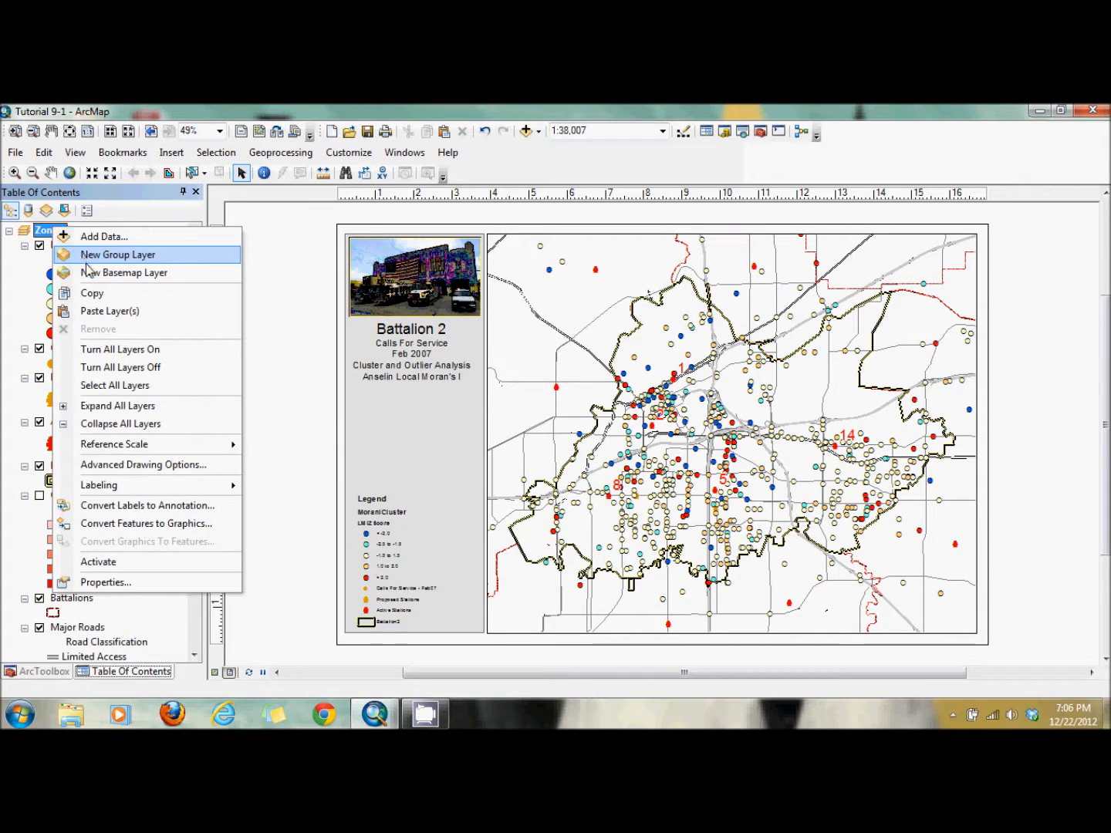
{"action": "left_click", "coordinate": [118, 312]}
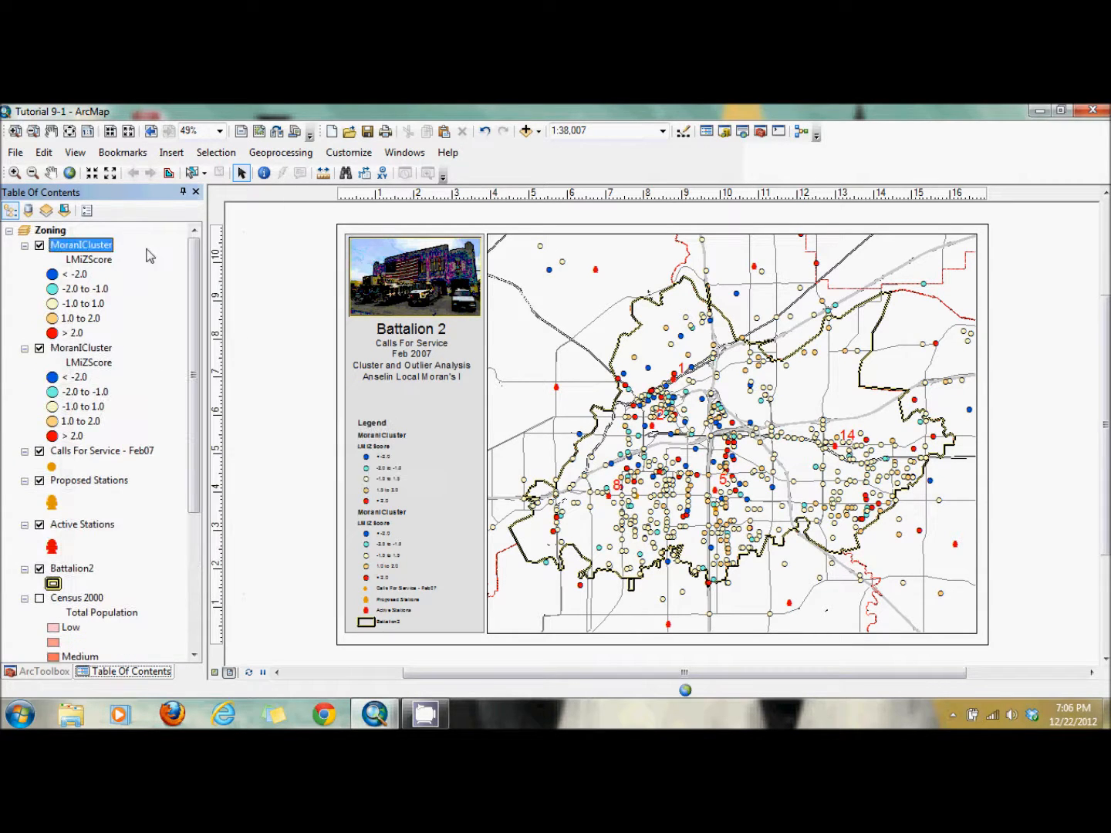
Step: Rename the upper MoranICluster layer to Cluster Type
{"action": "left_click", "coordinate": [80, 247]}
{"action": "type", "text": "Cluster"}
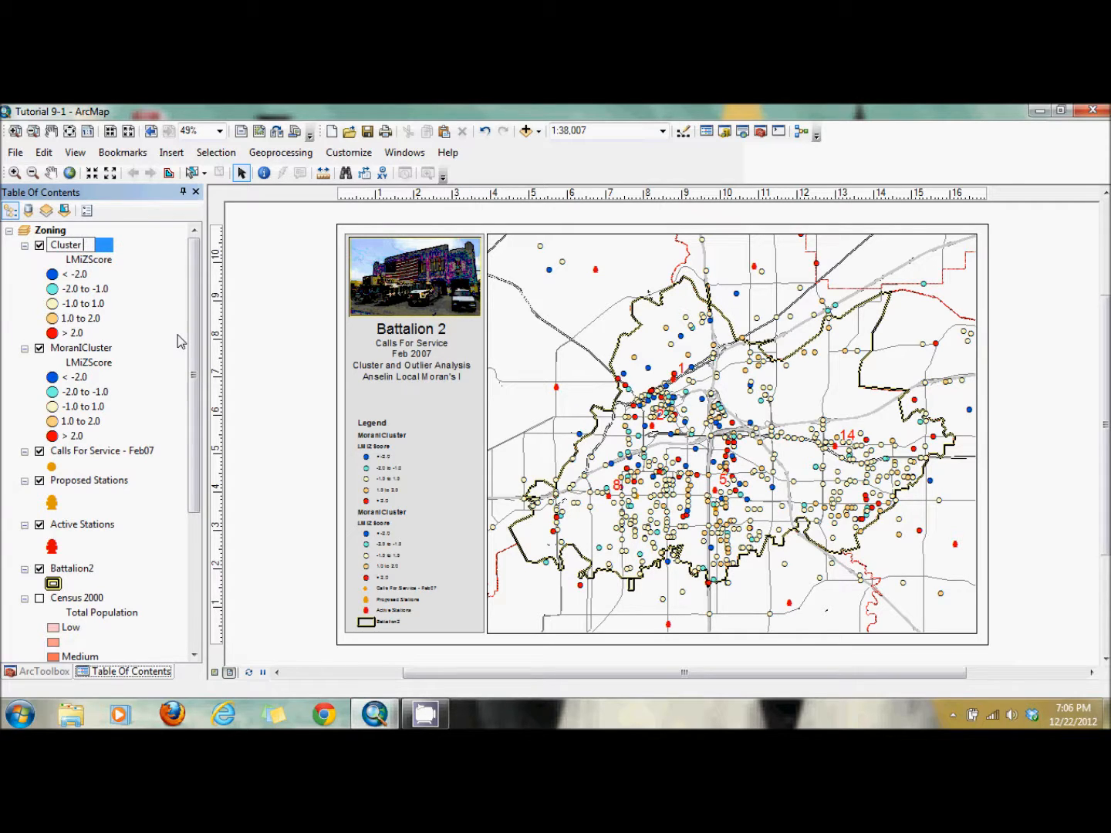
{"action": "type", "text": " Type"}
{"action": "key", "text": "Return"}
Step: Set the Cluster Type layer's symbology to unique values based on the COType field
{"action": "double_click", "coordinate": [77, 249]}
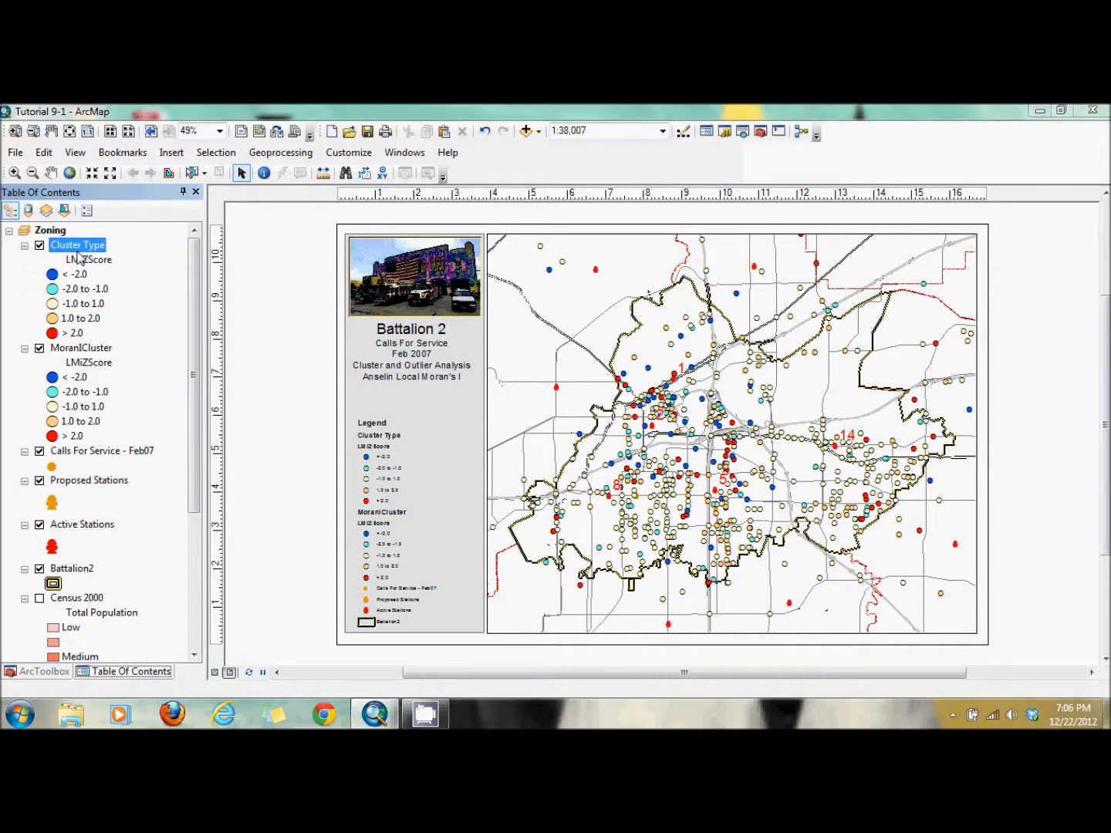
{"action": "left_click", "coordinate": [318, 267]}
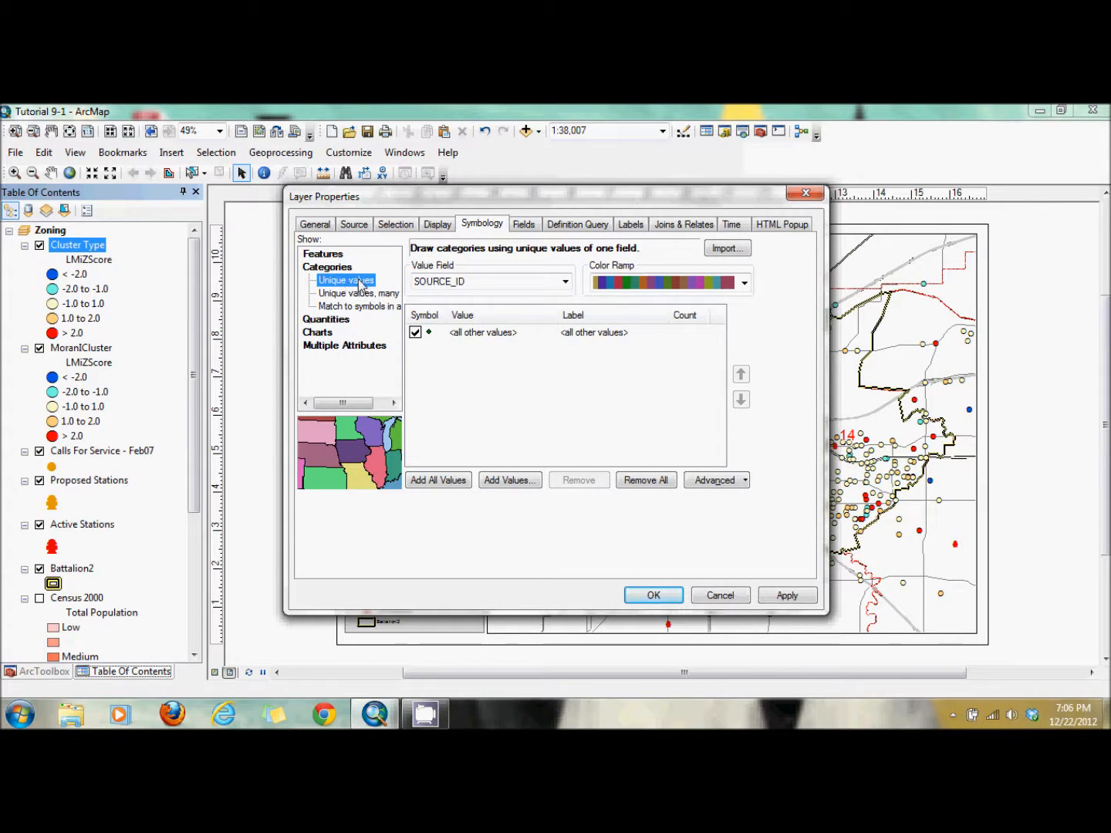
{"action": "left_click", "coordinate": [538, 282]}
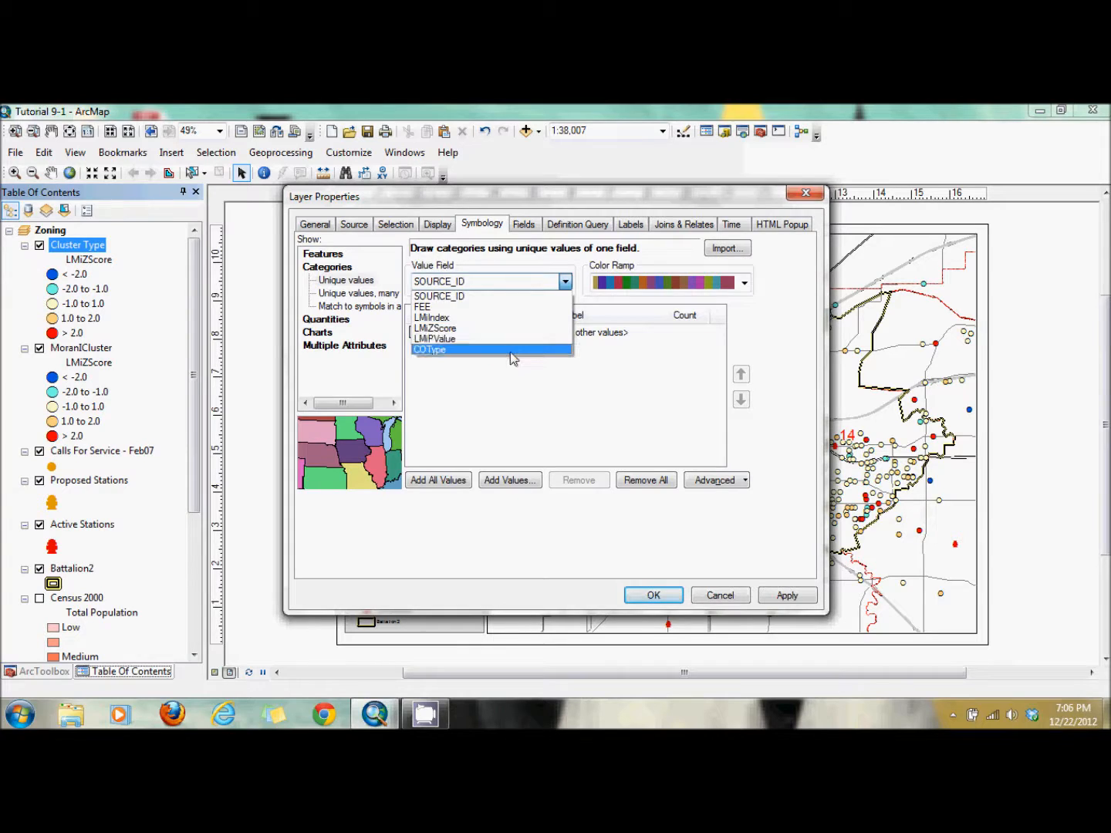
{"action": "left_click", "coordinate": [509, 350]}
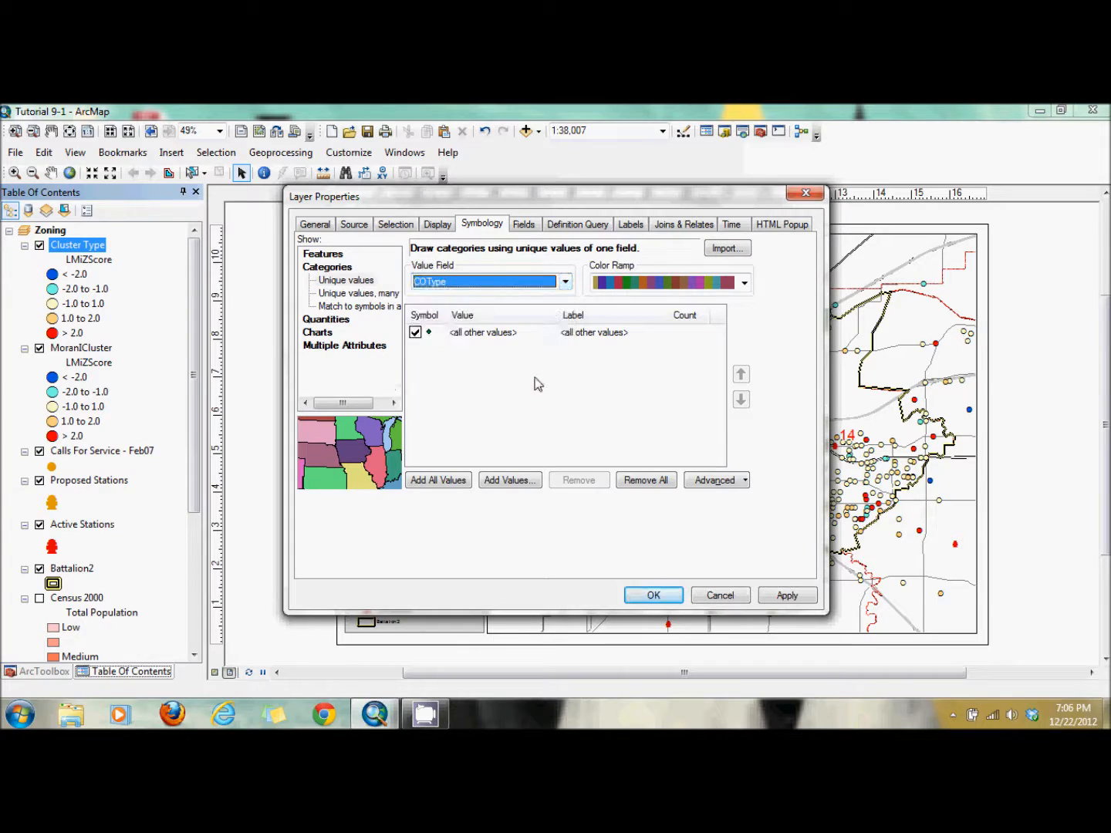
Step: Add all COType values, turn off <all other values> and remove the blank value from the list
{"action": "left_click", "coordinate": [438, 480]}
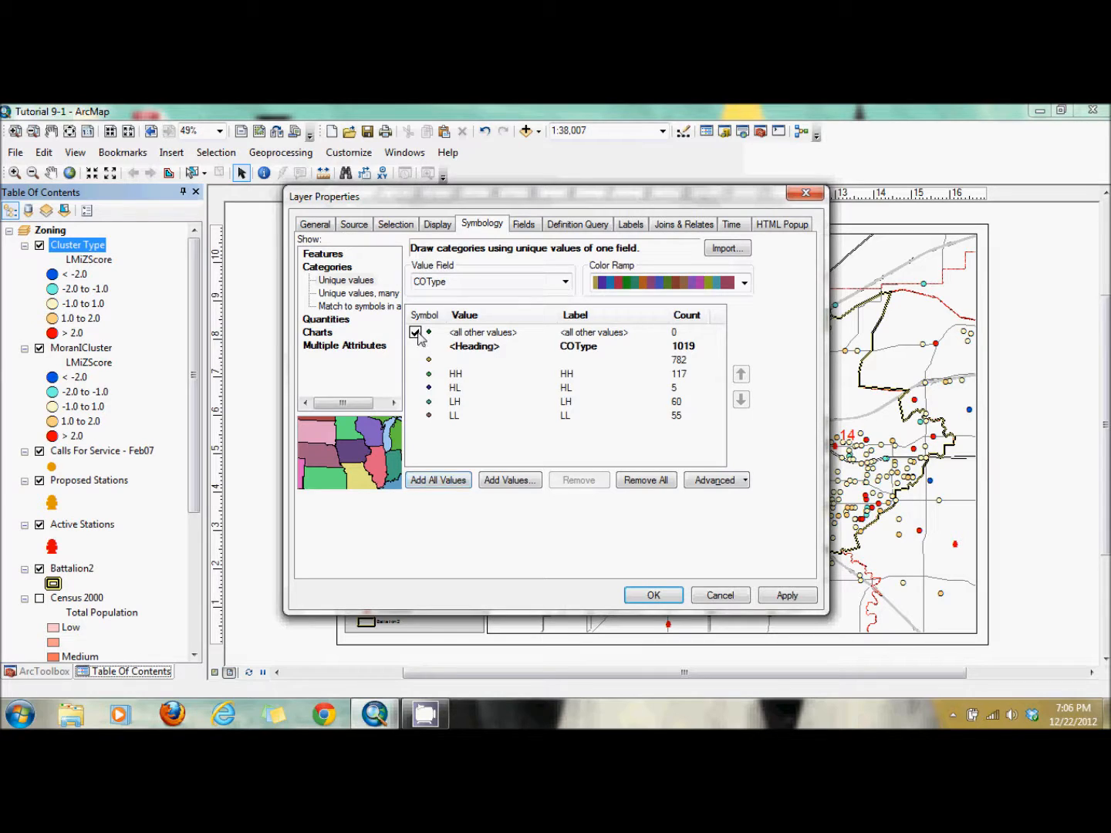
{"action": "left_click", "coordinate": [496, 359]}
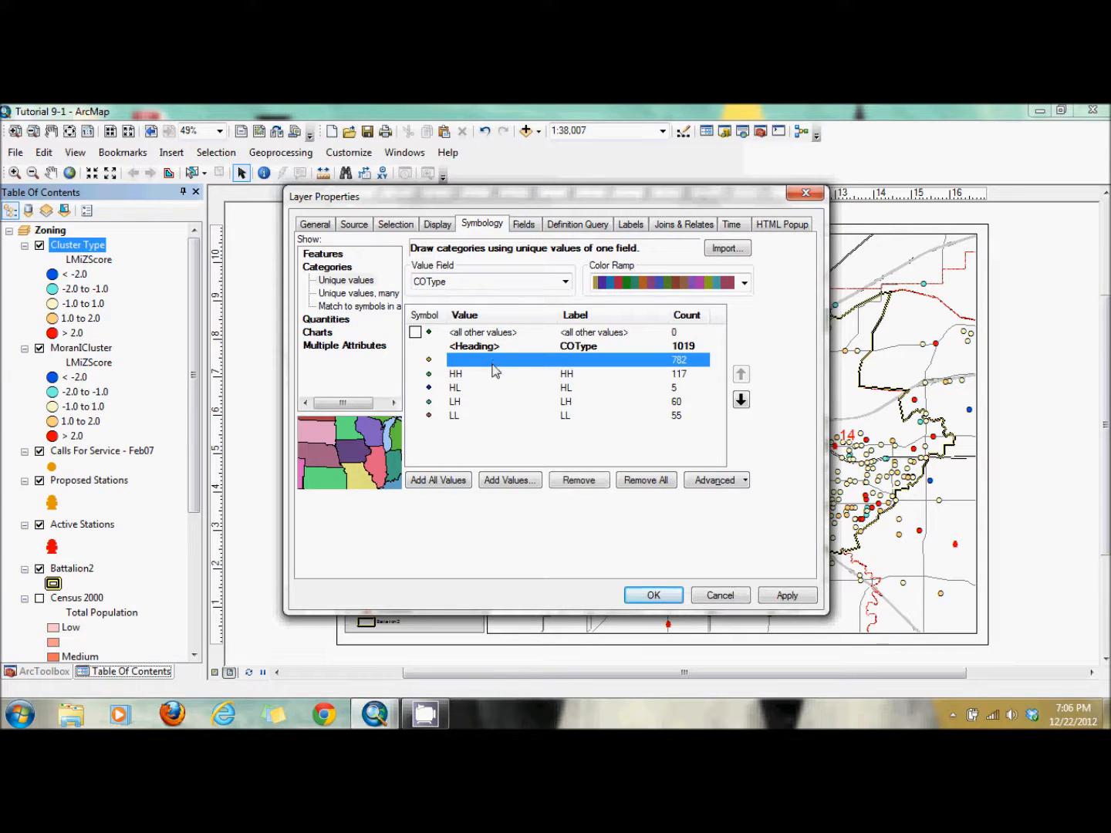
{"action": "left_click", "coordinate": [571, 483]}
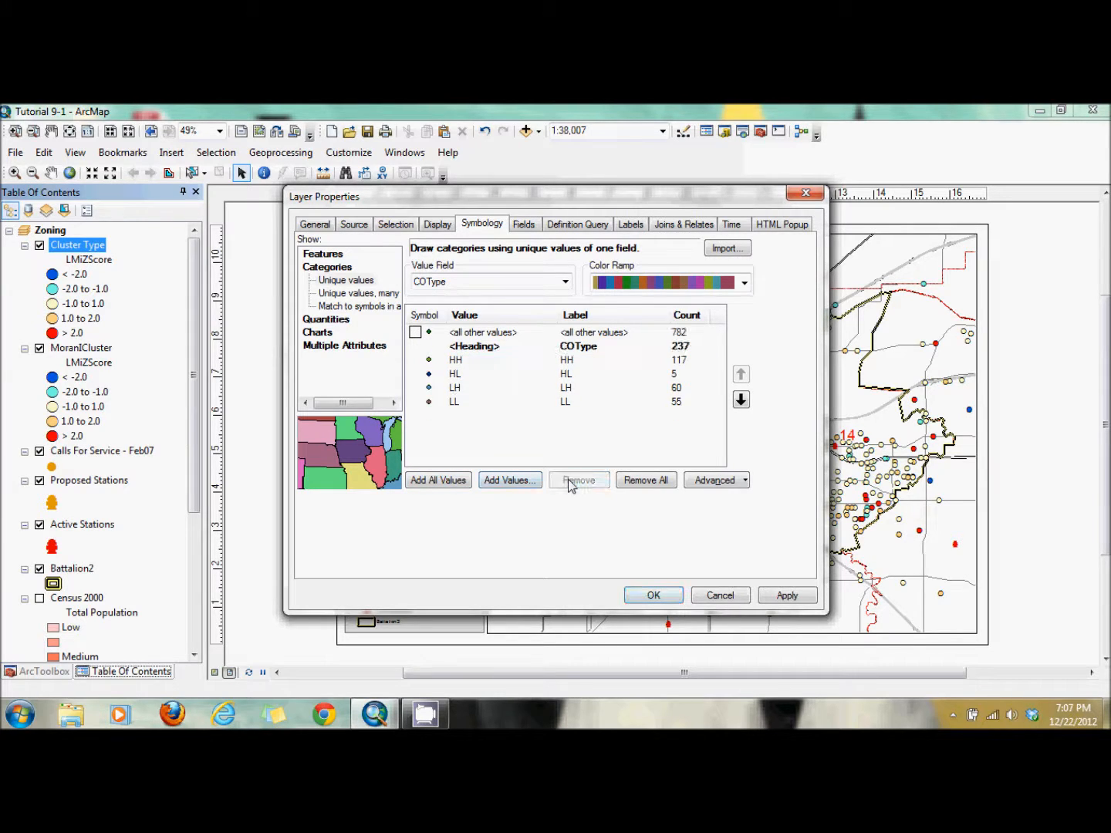
Step: Set the symbol of all COType categories to Circle 1
{"action": "left_click", "coordinate": [423, 316]}
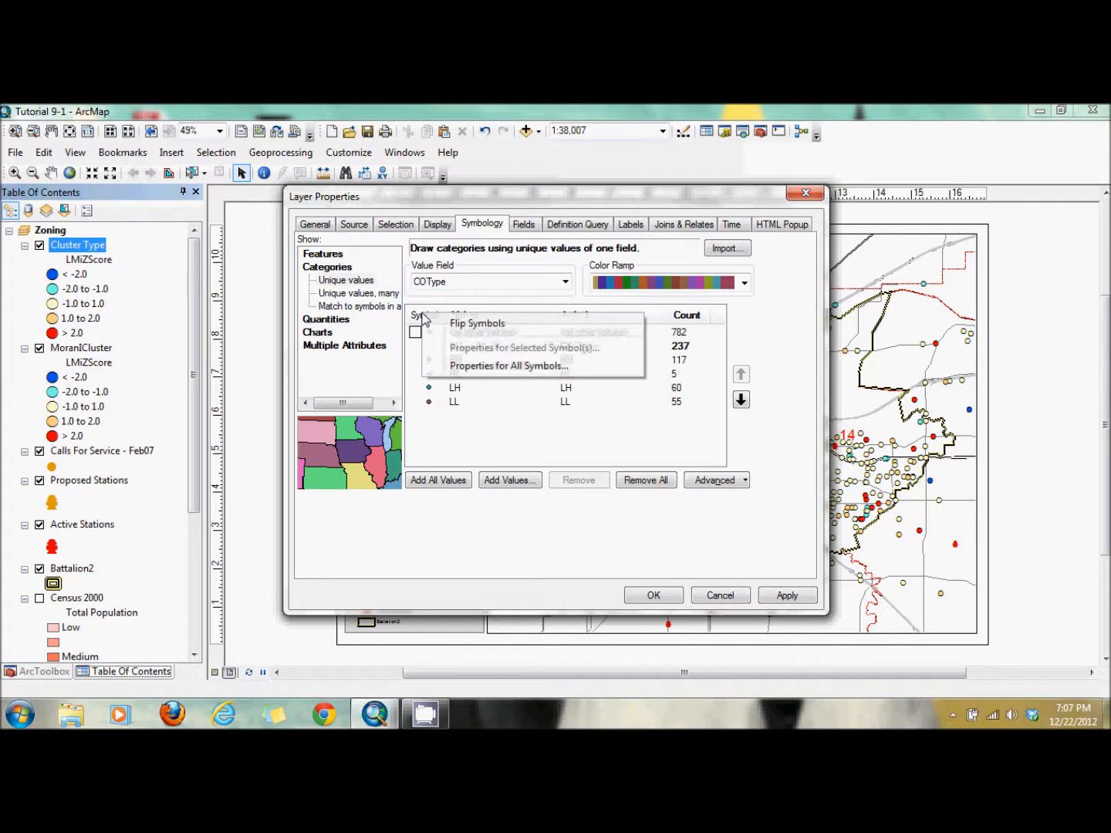
{"action": "left_click", "coordinate": [472, 368]}
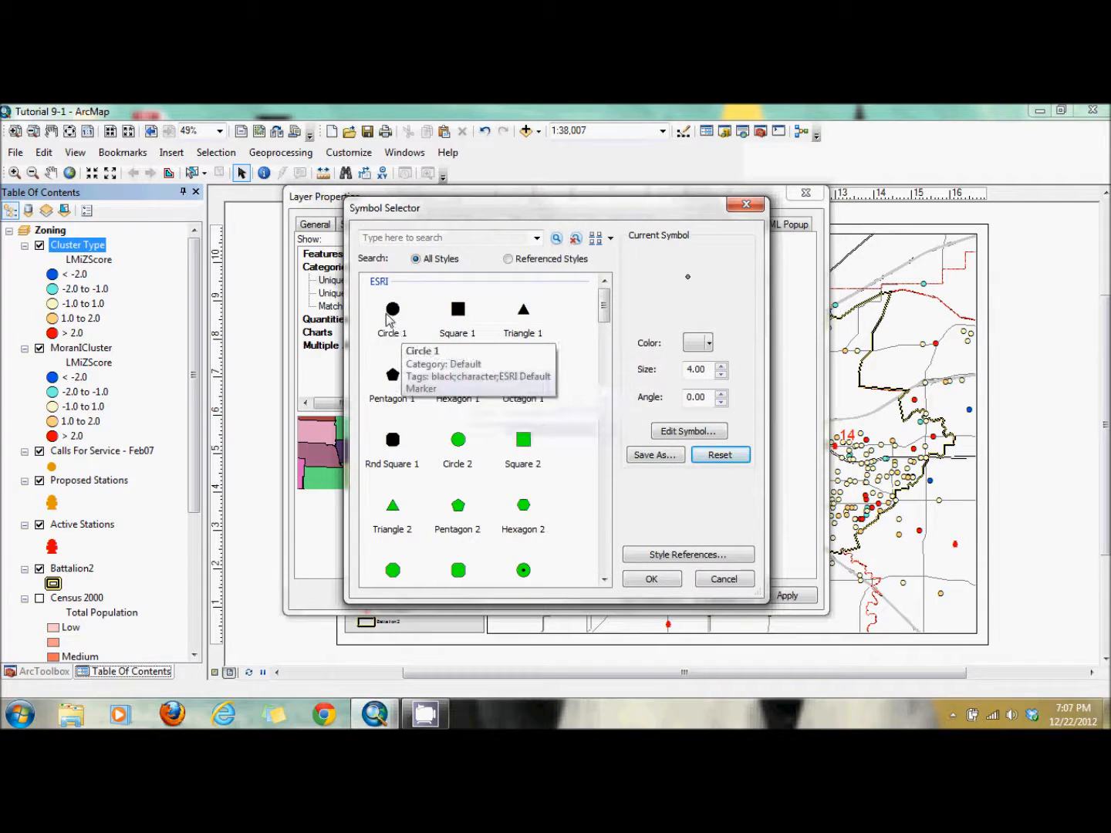
{"action": "left_click", "coordinate": [390, 315]}
{"action": "left_click", "coordinate": [652, 579]}
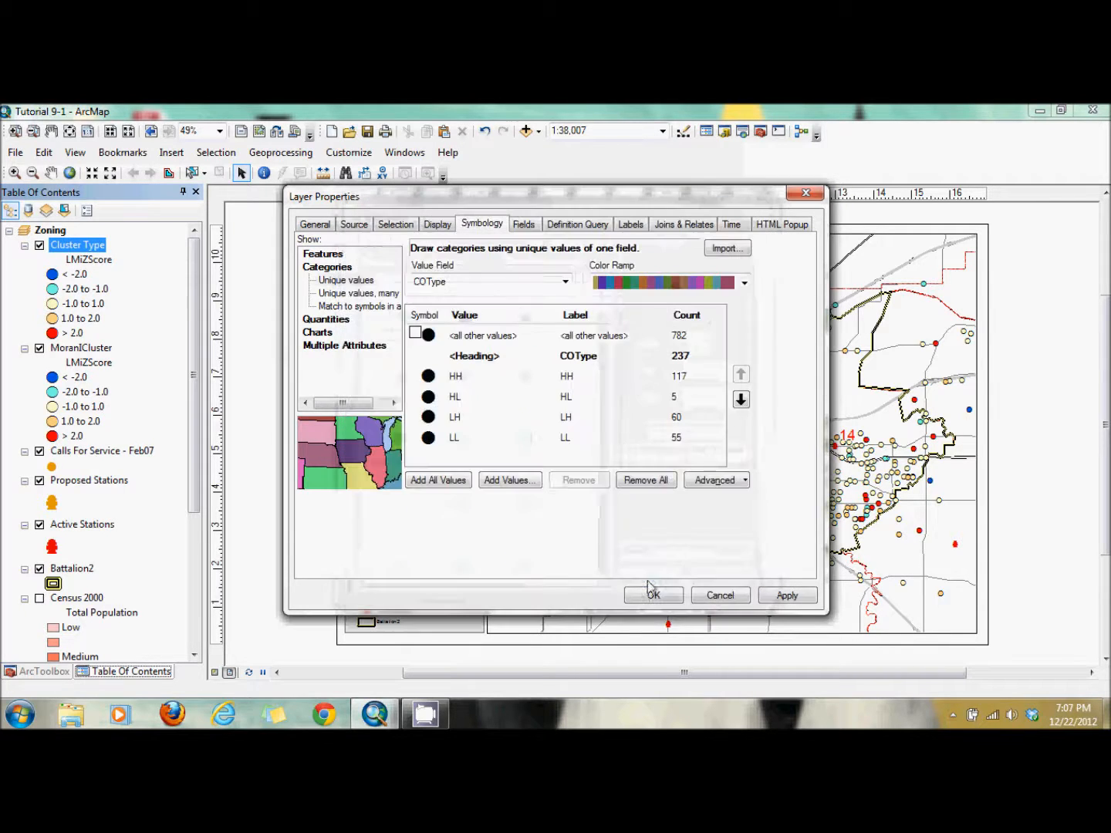
Step: Change the HH category's circle symbol color to orange
{"action": "double_click", "coordinate": [431, 376]}
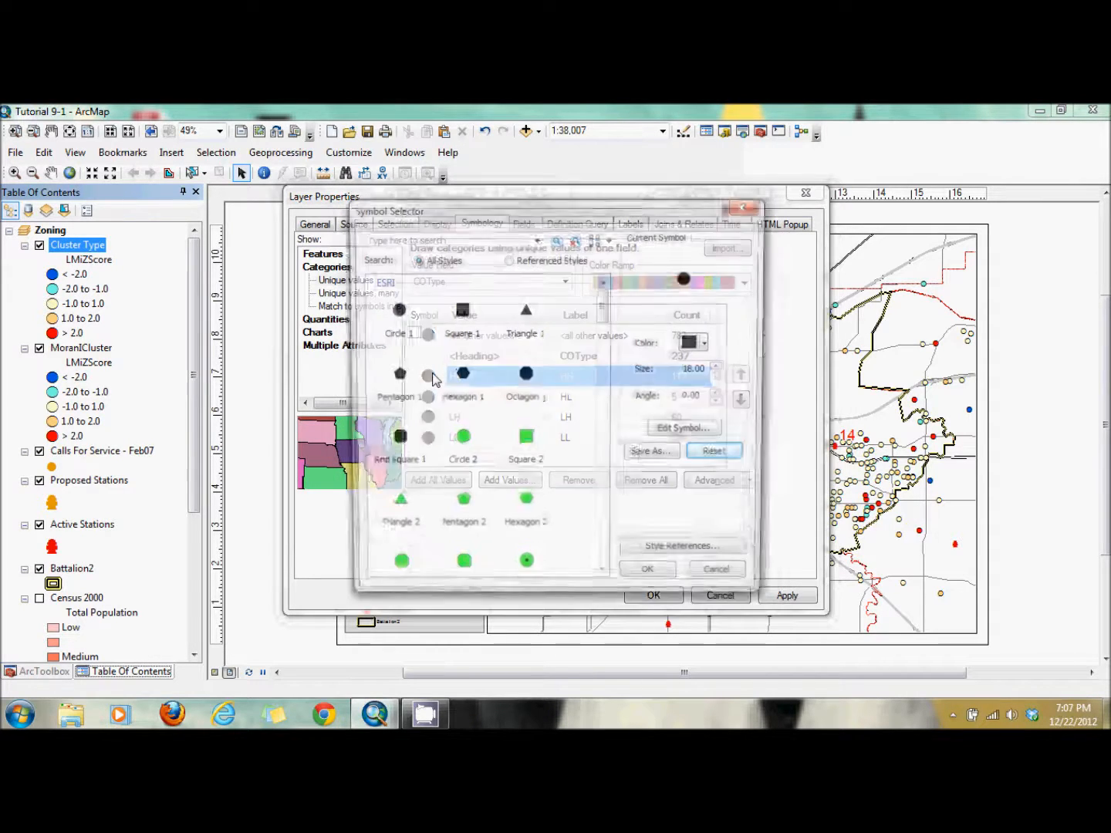
{"action": "left_click", "coordinate": [707, 342]}
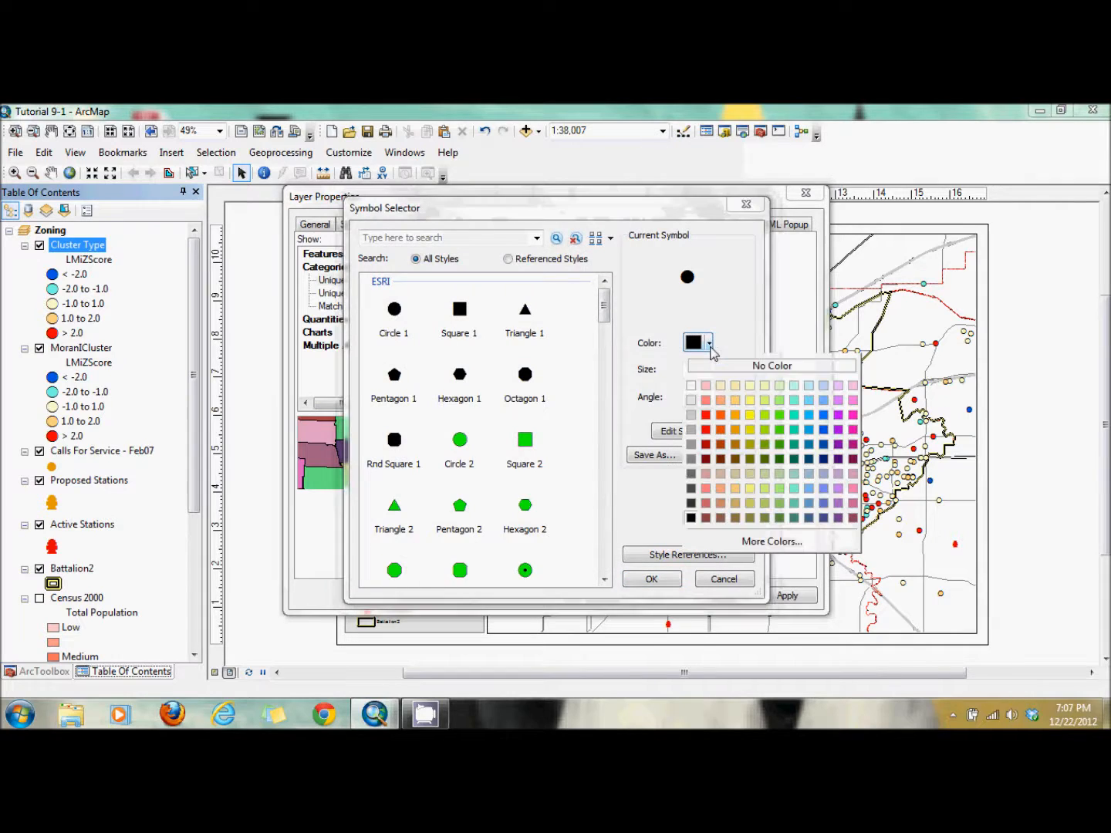
{"action": "left_click", "coordinate": [721, 416]}
{"action": "left_click", "coordinate": [652, 578]}
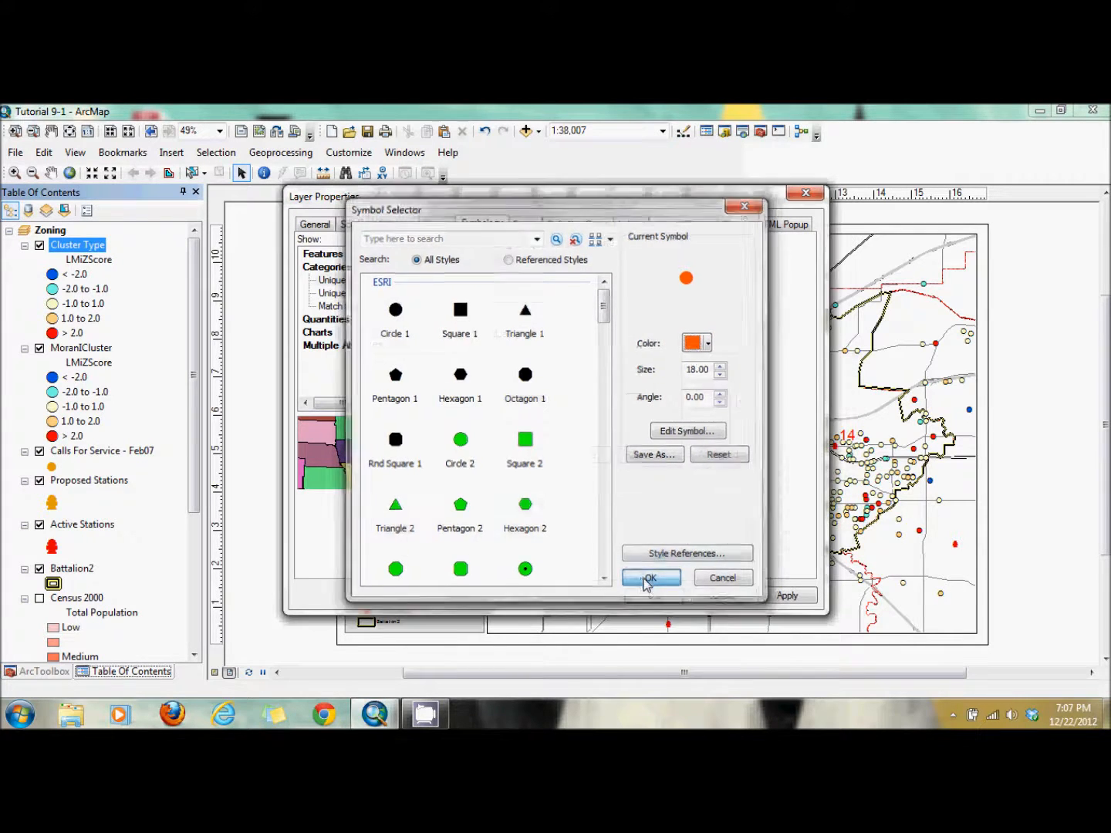
Step: Change the LL category's circle symbol color to green
{"action": "double_click", "coordinate": [429, 438]}
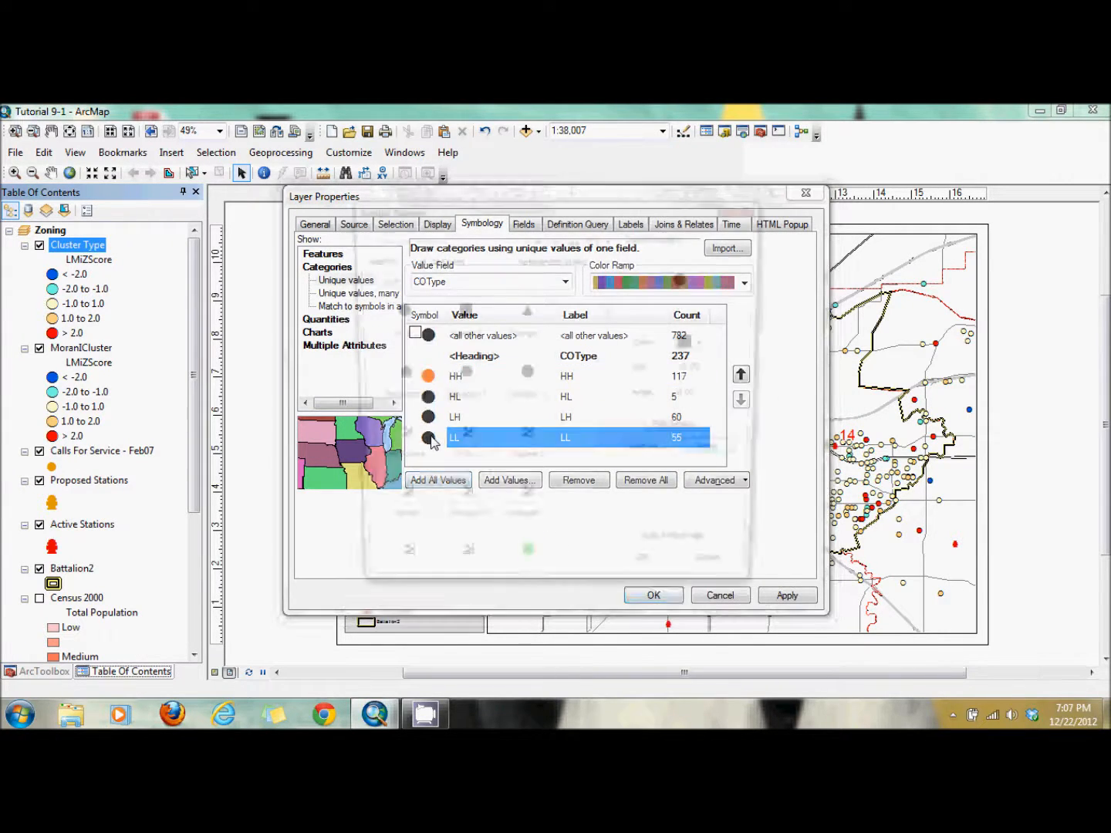
{"action": "left_click", "coordinate": [708, 343]}
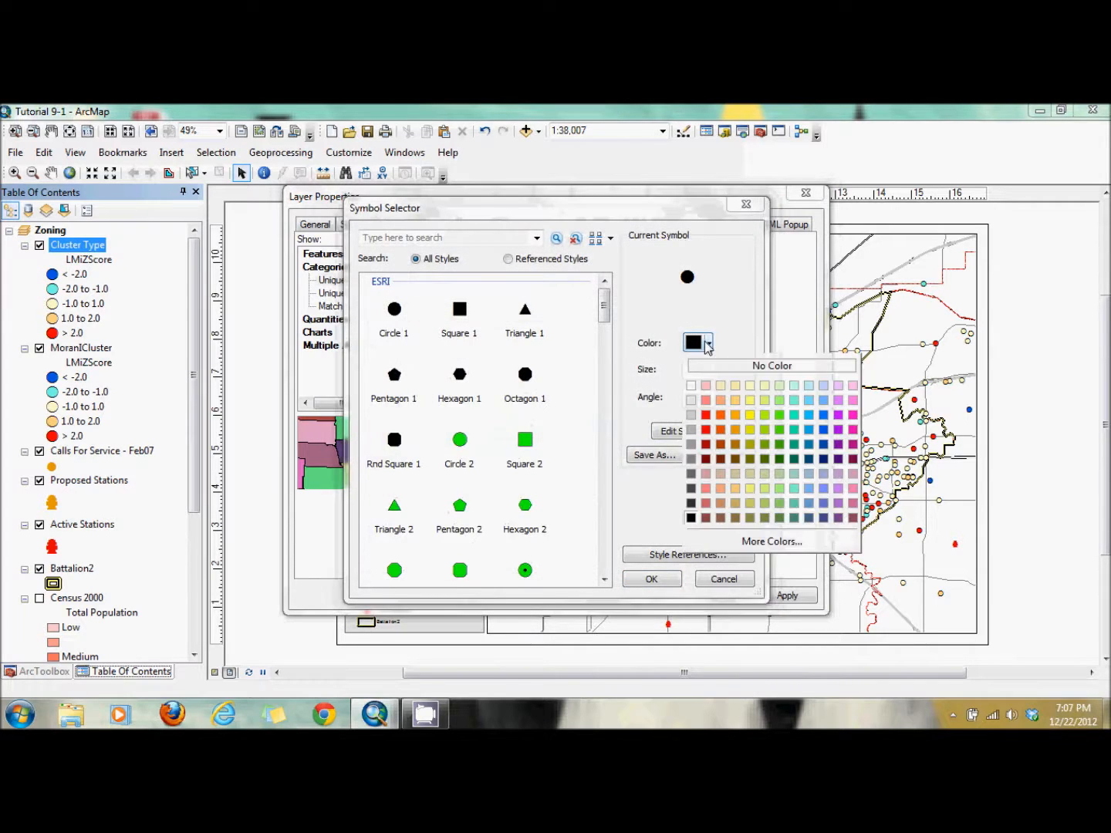
{"action": "left_click", "coordinate": [779, 444]}
{"action": "left_click", "coordinate": [653, 579]}
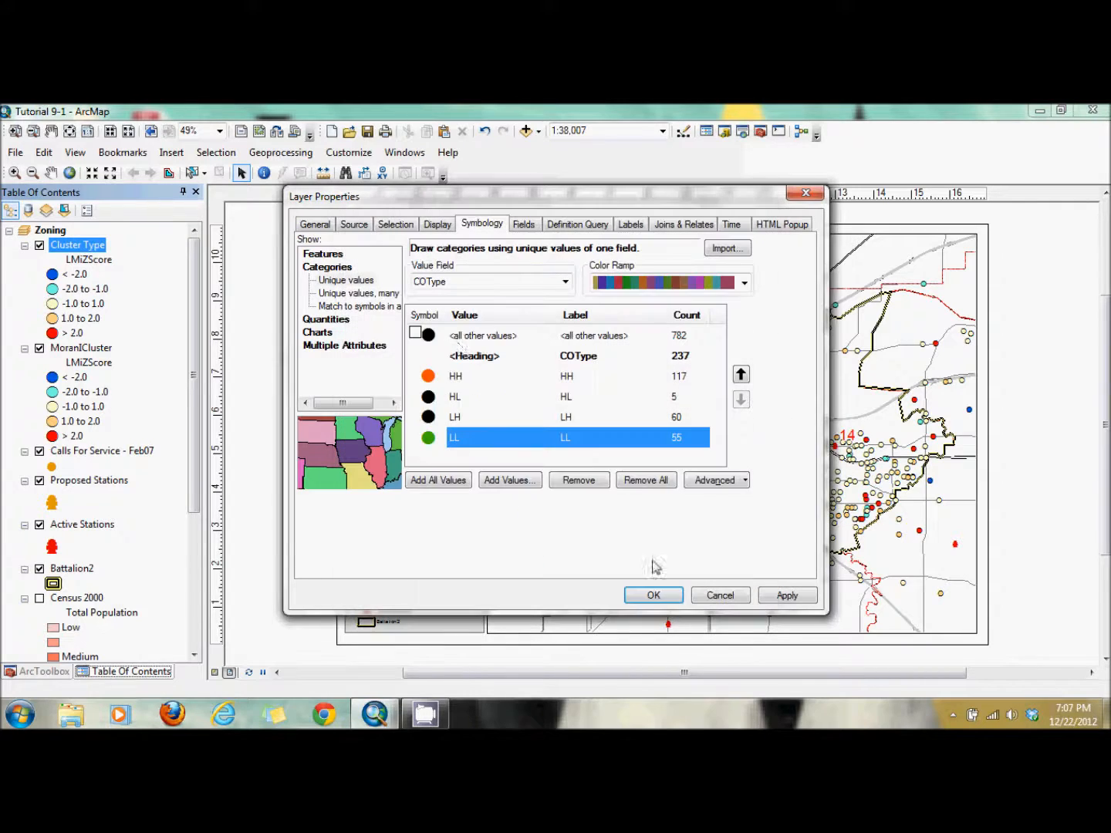
Step: Change the circle symbol color of both the LH and HL categories to yellow
{"action": "left_click", "coordinate": [431, 399]}
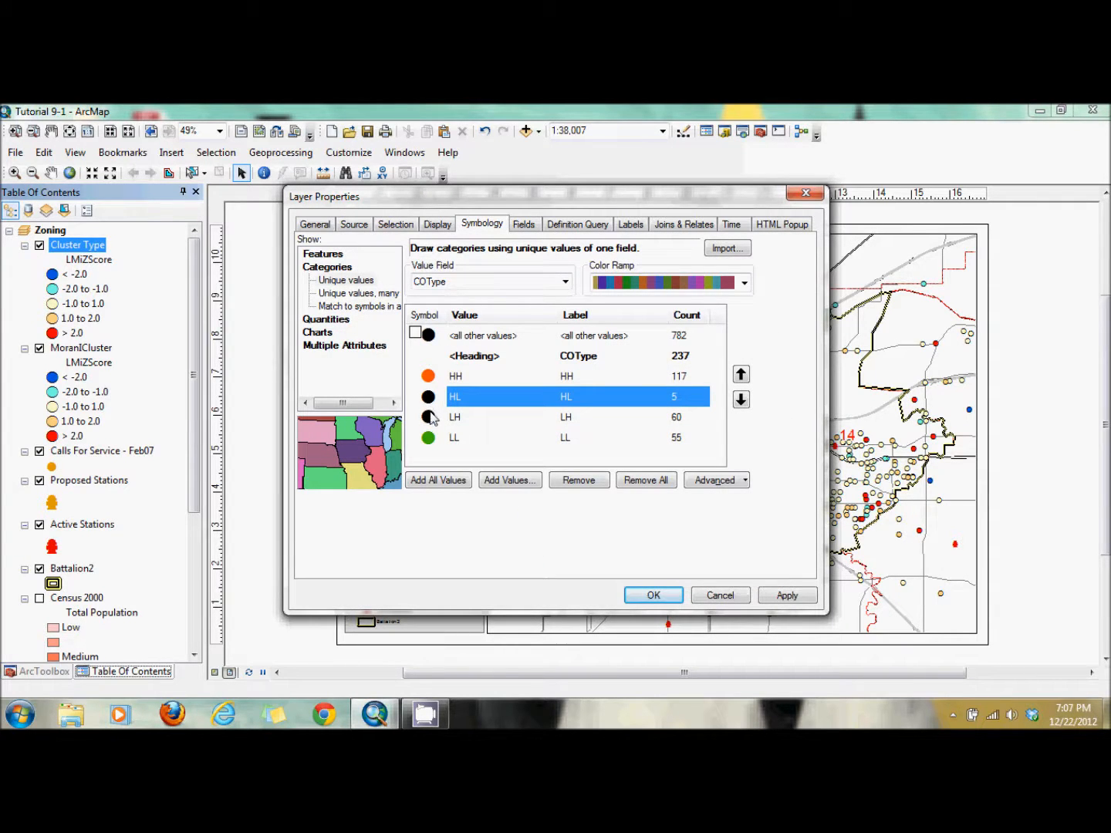
{"action": "left_click", "coordinate": [432, 417], "text": "ctrl"}
{"action": "double_click", "coordinate": [430, 418]}
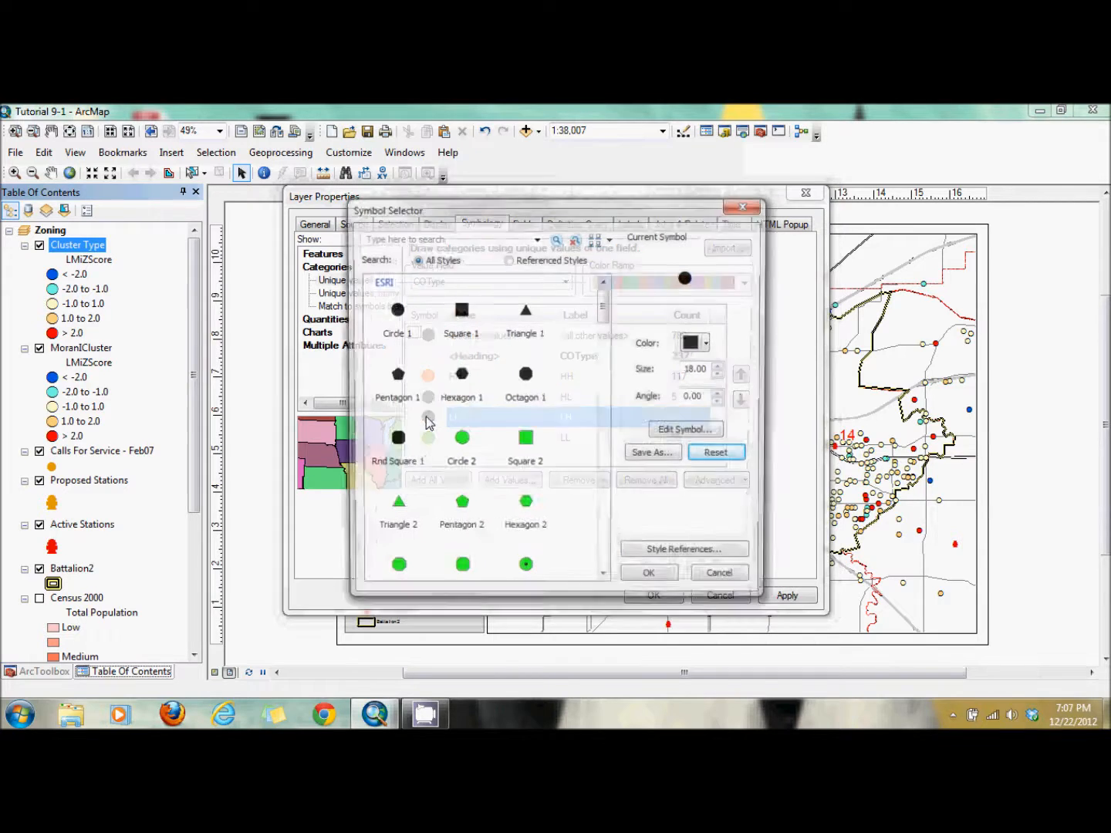
{"action": "left_click", "coordinate": [708, 342]}
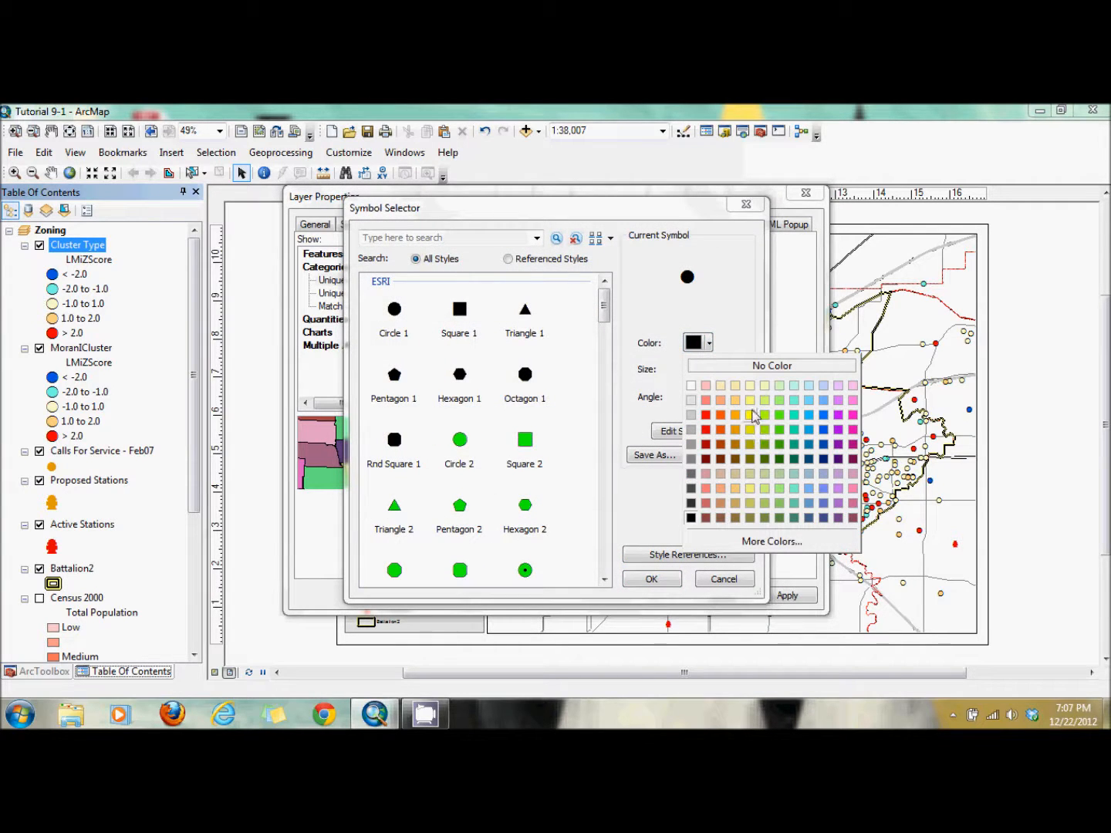
{"action": "left_click", "coordinate": [752, 416]}
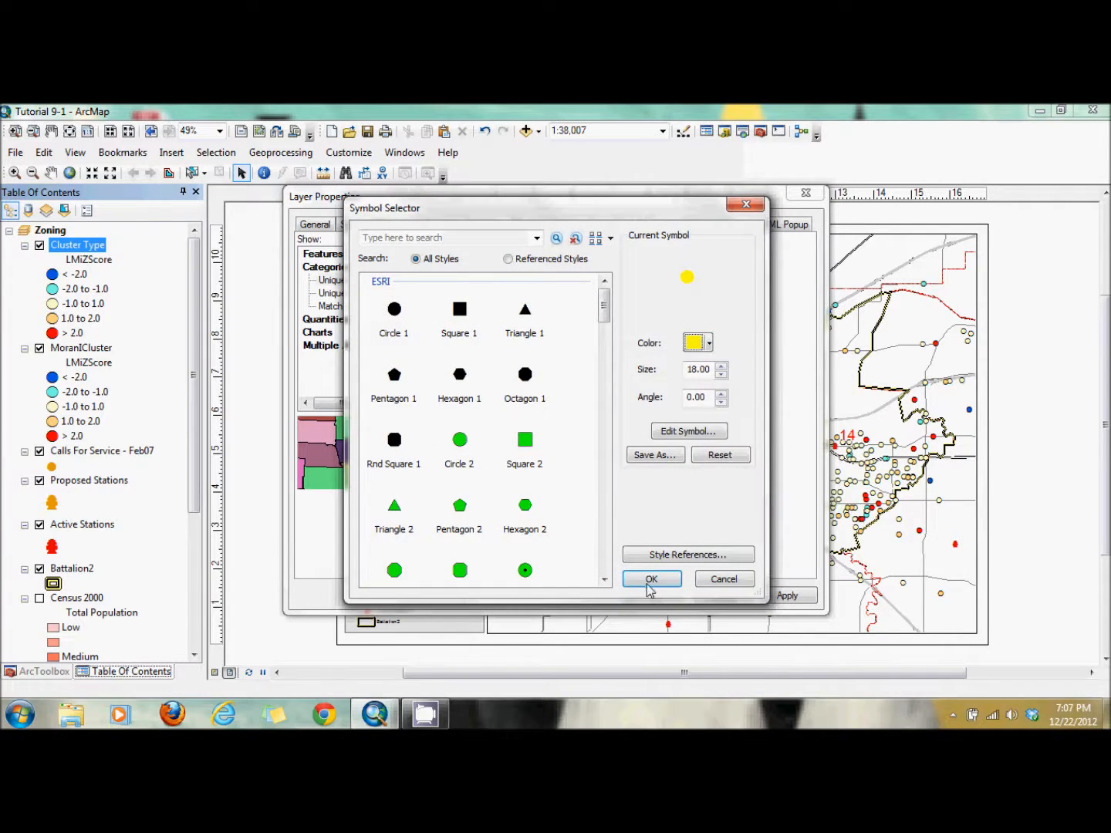
{"action": "left_click", "coordinate": [650, 579]}
{"action": "double_click", "coordinate": [428, 397]}
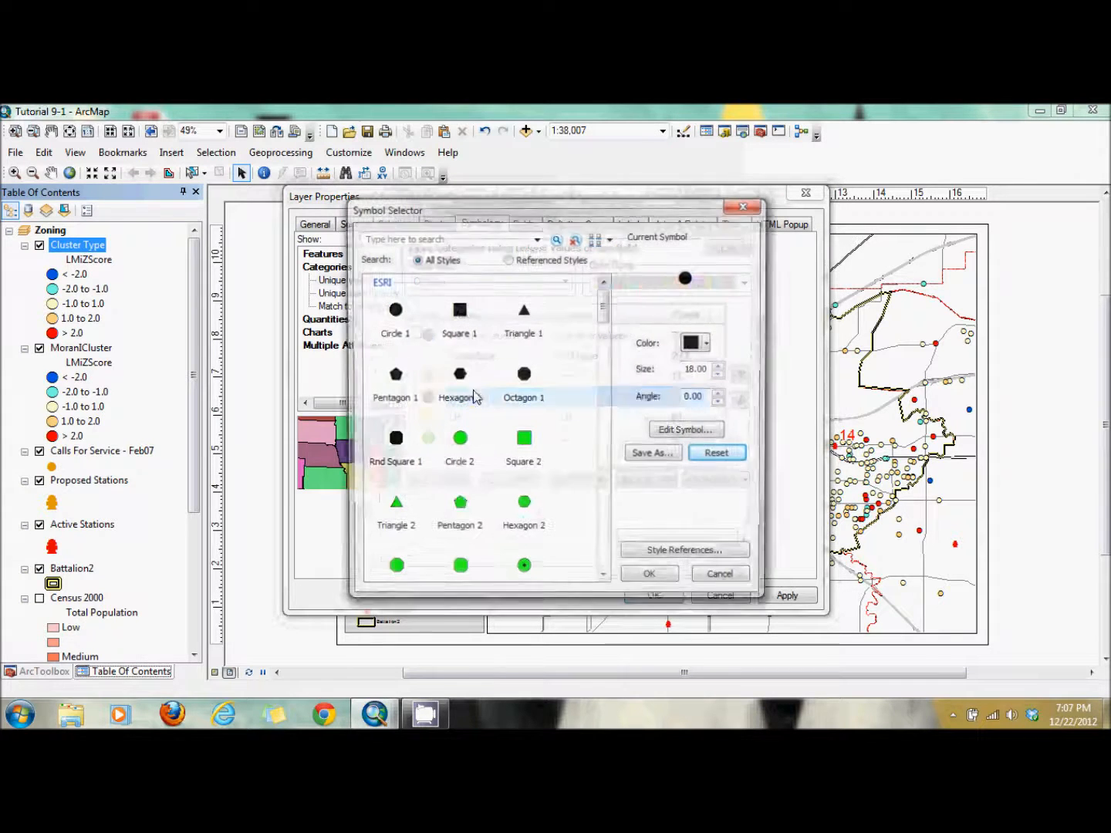
{"action": "left_click", "coordinate": [715, 351]}
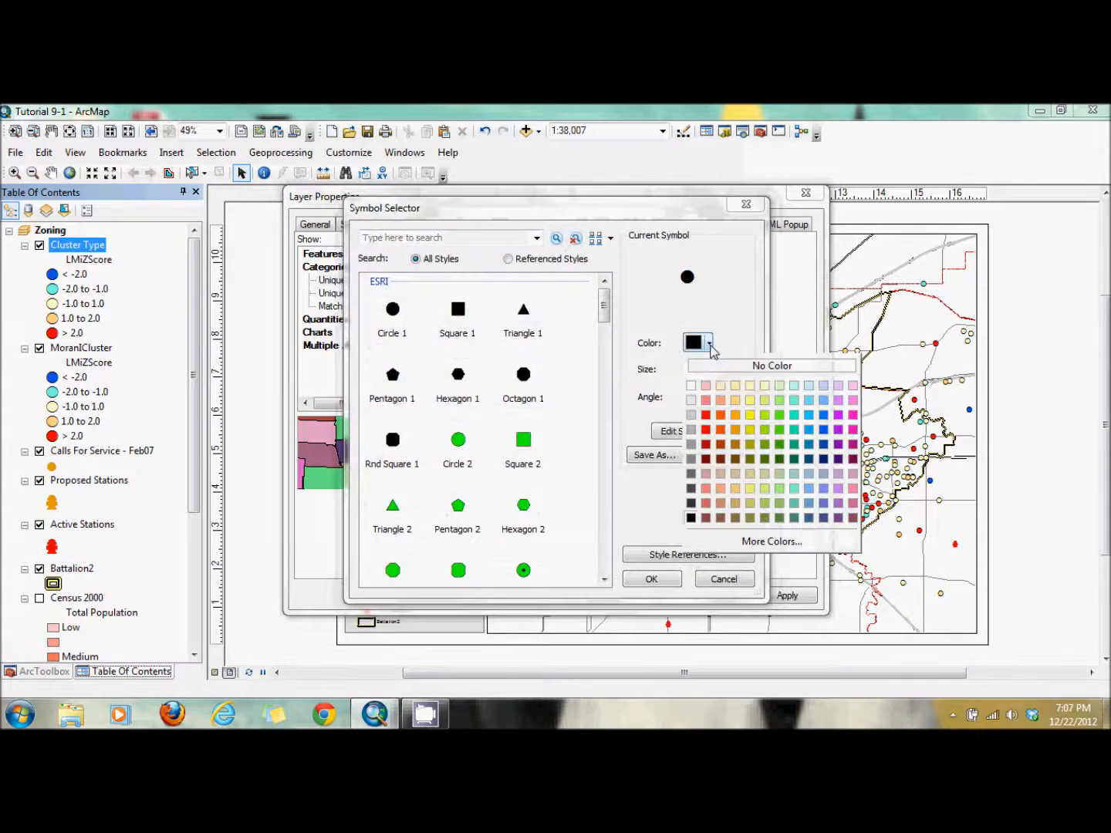
{"action": "left_click", "coordinate": [753, 416]}
{"action": "left_click", "coordinate": [651, 578]}
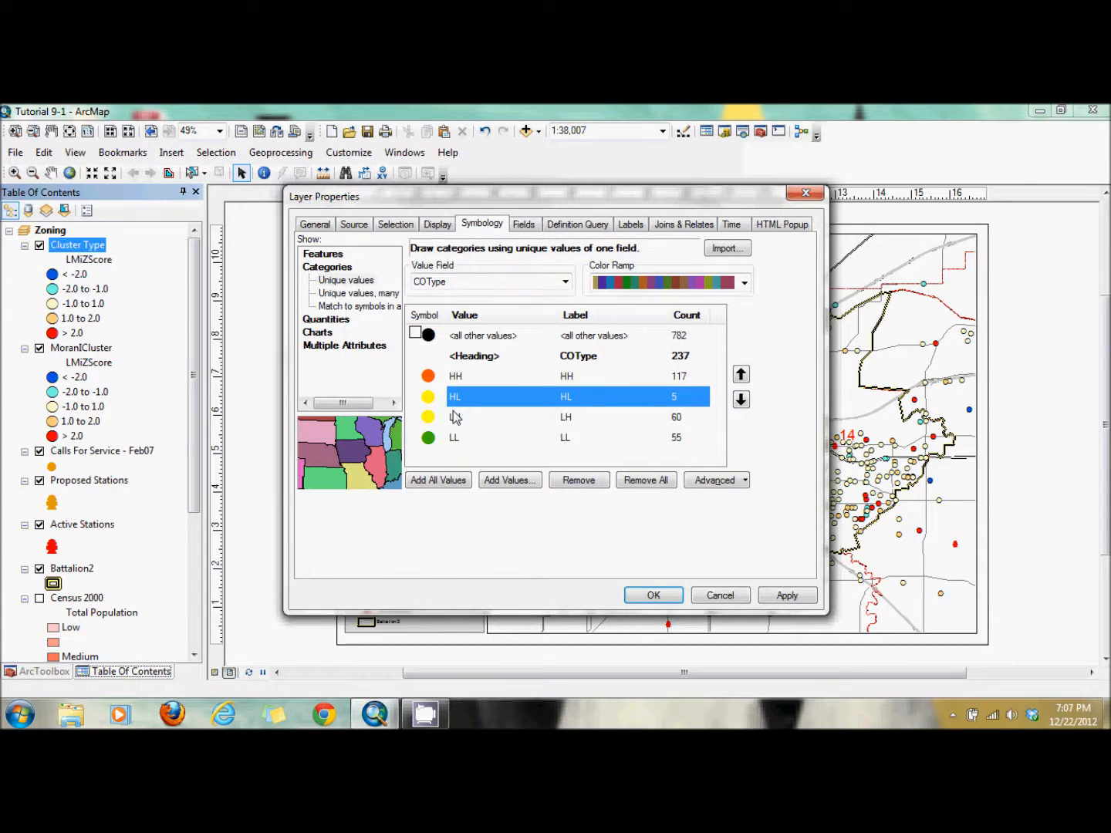
Step: Set the size of all COType category symbols to 50
{"action": "right_click", "coordinate": [426, 322]}
{"action": "left_click", "coordinate": [478, 373]}
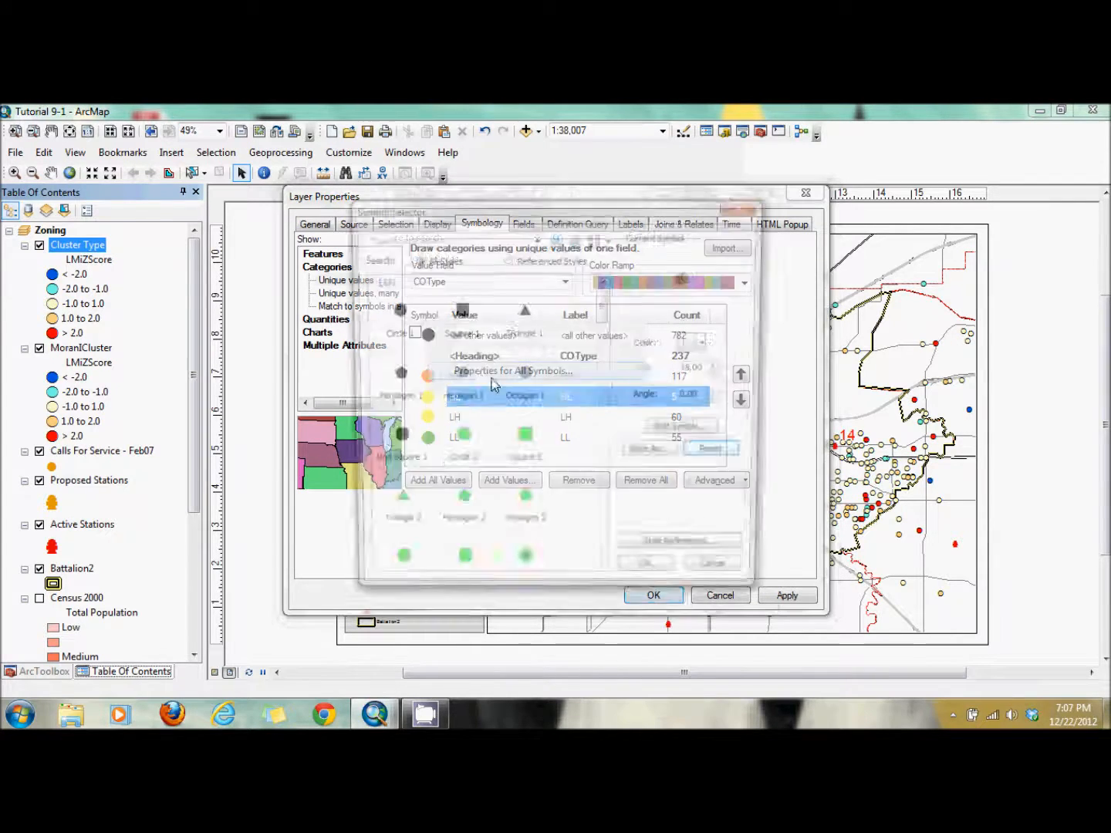
{"action": "left_click_drag", "start_coordinate": [689, 373], "coordinate": [718, 375]}
{"action": "type", "text": "10"}
{"action": "key", "text": "BackSpace"}
{"action": "key", "text": "BackSpace"}
{"action": "type", "text": "50"}
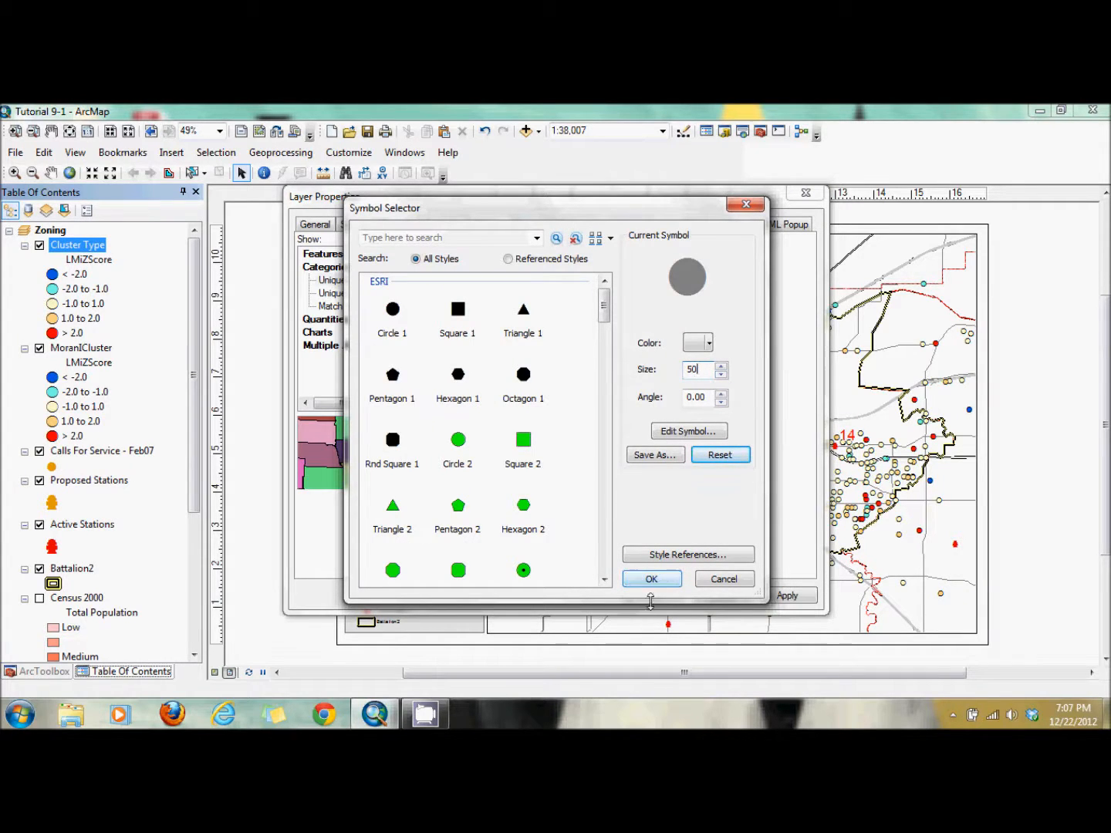
{"action": "left_click", "coordinate": [660, 581]}
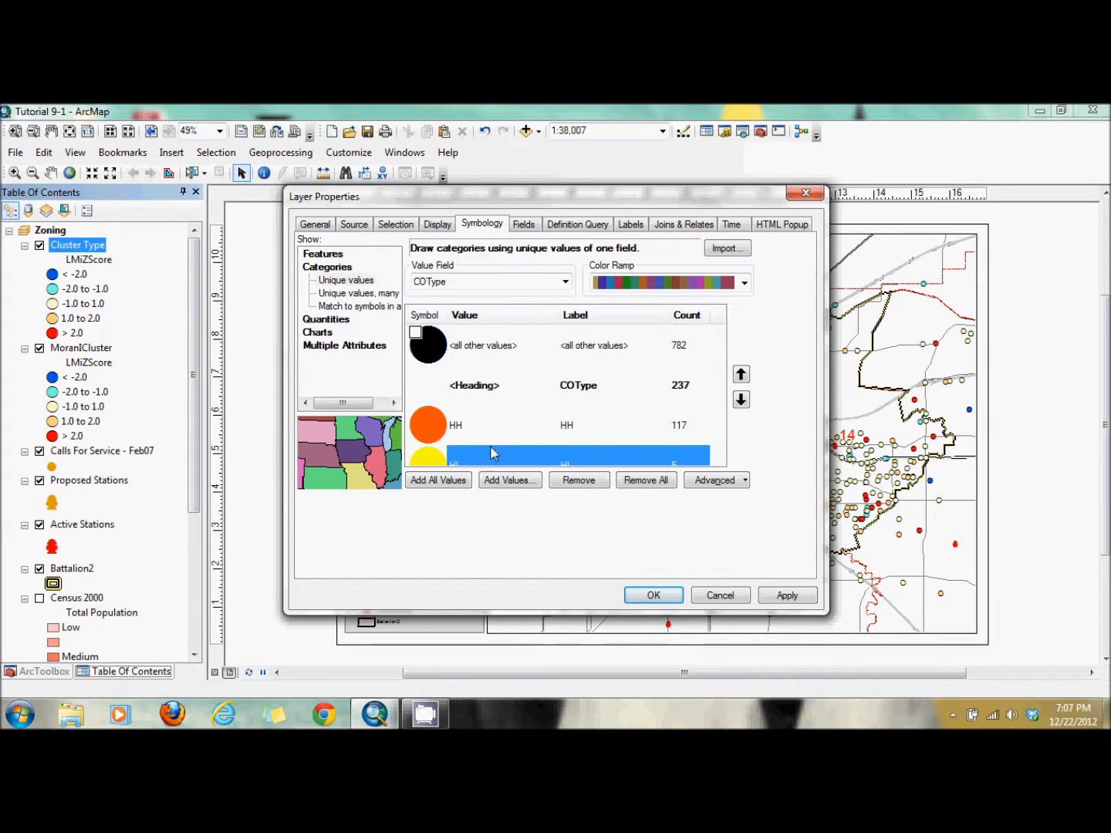
Step: Look over the enlarged category symbols and apply the COType symbology to the Cluster Type layer
{"action": "left_click", "coordinate": [440, 434]}
{"action": "left_click", "coordinate": [437, 453]}
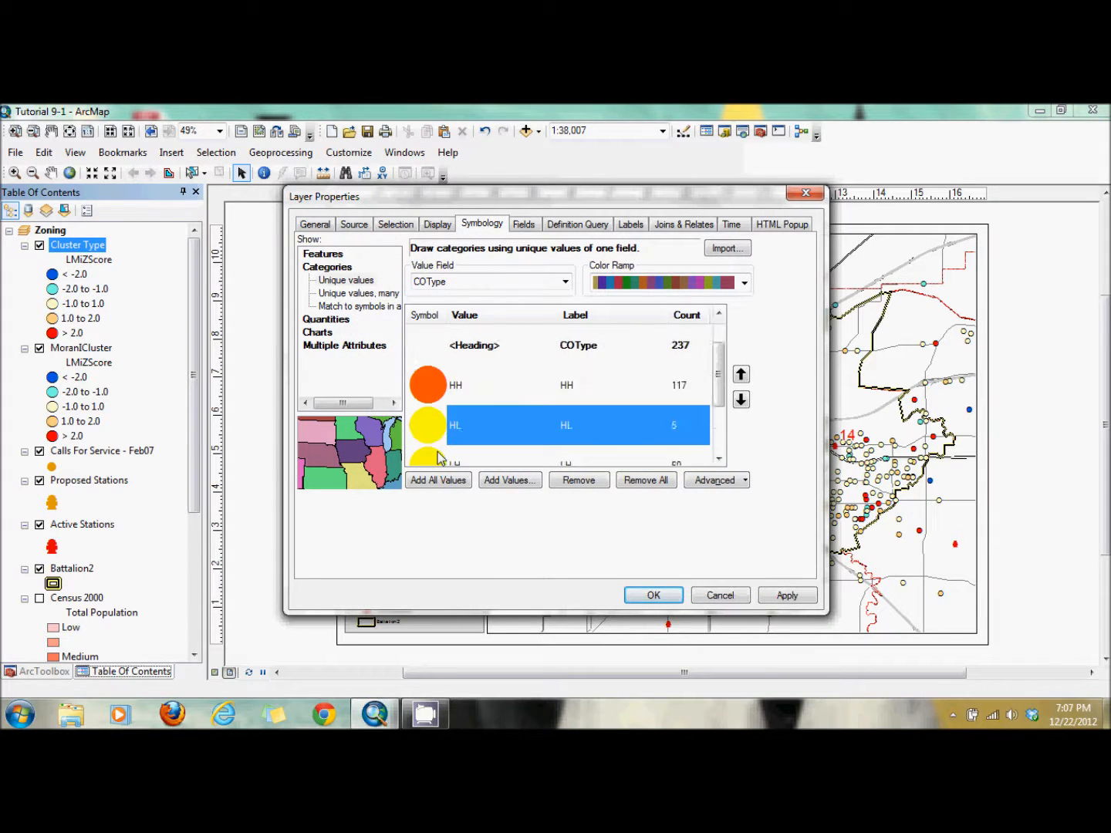
{"action": "double_click", "coordinate": [438, 453]}
{"action": "key", "text": "Up"}
{"action": "key", "text": "Up"}
{"action": "key", "text": "Up"}
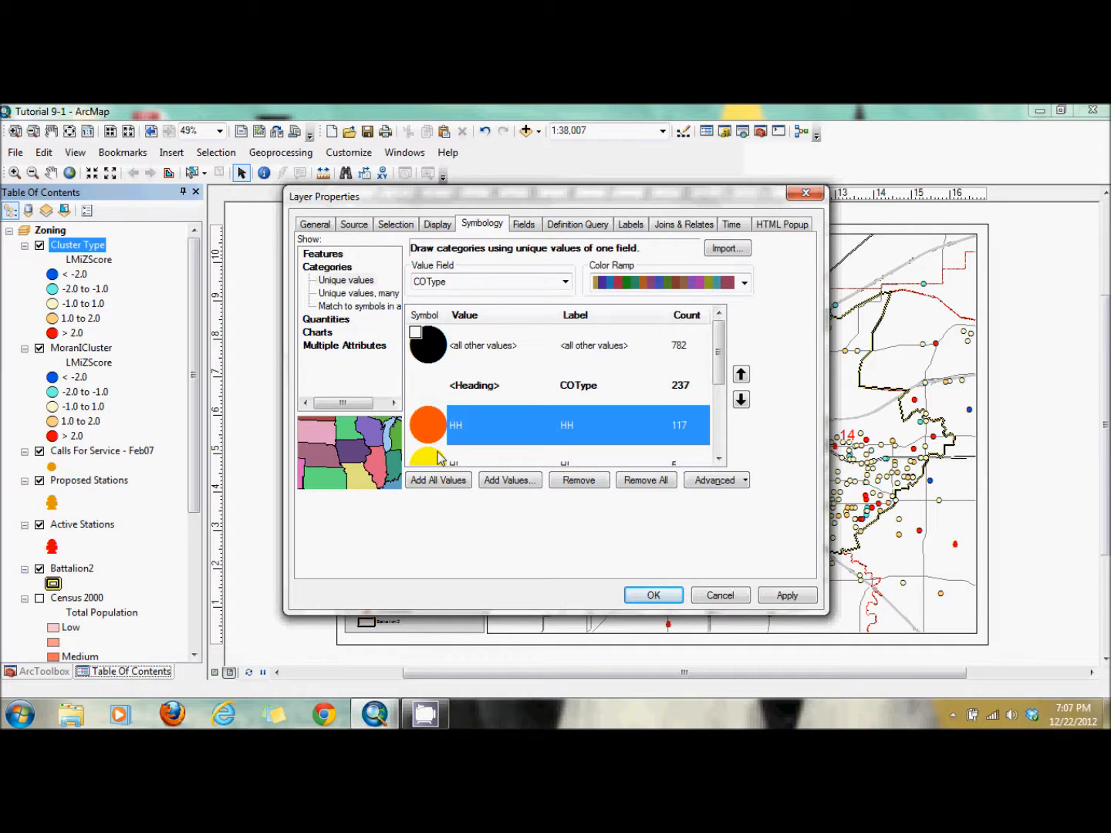
{"action": "left_click", "coordinate": [662, 593]}
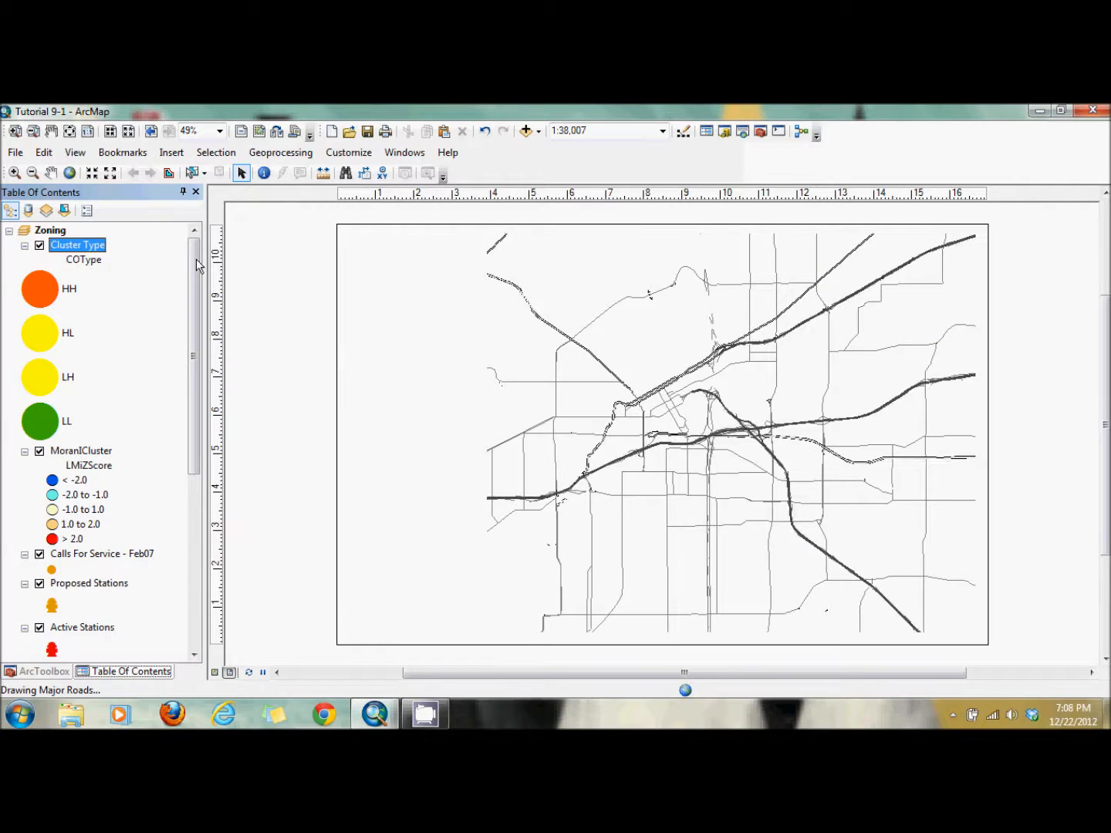
Step: Make the Cluster Type layer partly transparent and move the MoranICluster layer above it in the drawing order
{"action": "double_click", "coordinate": [93, 247]}
{"action": "left_click", "coordinate": [442, 226]}
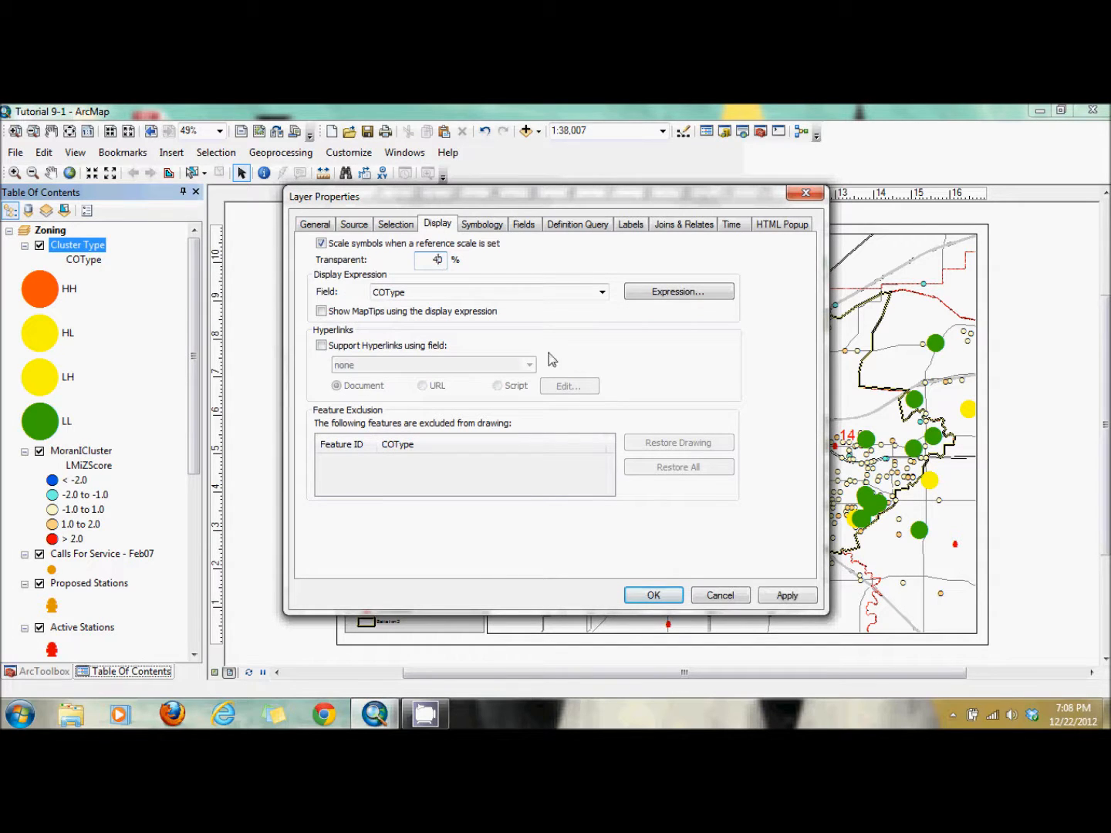
{"action": "left_click", "coordinate": [654, 595]}
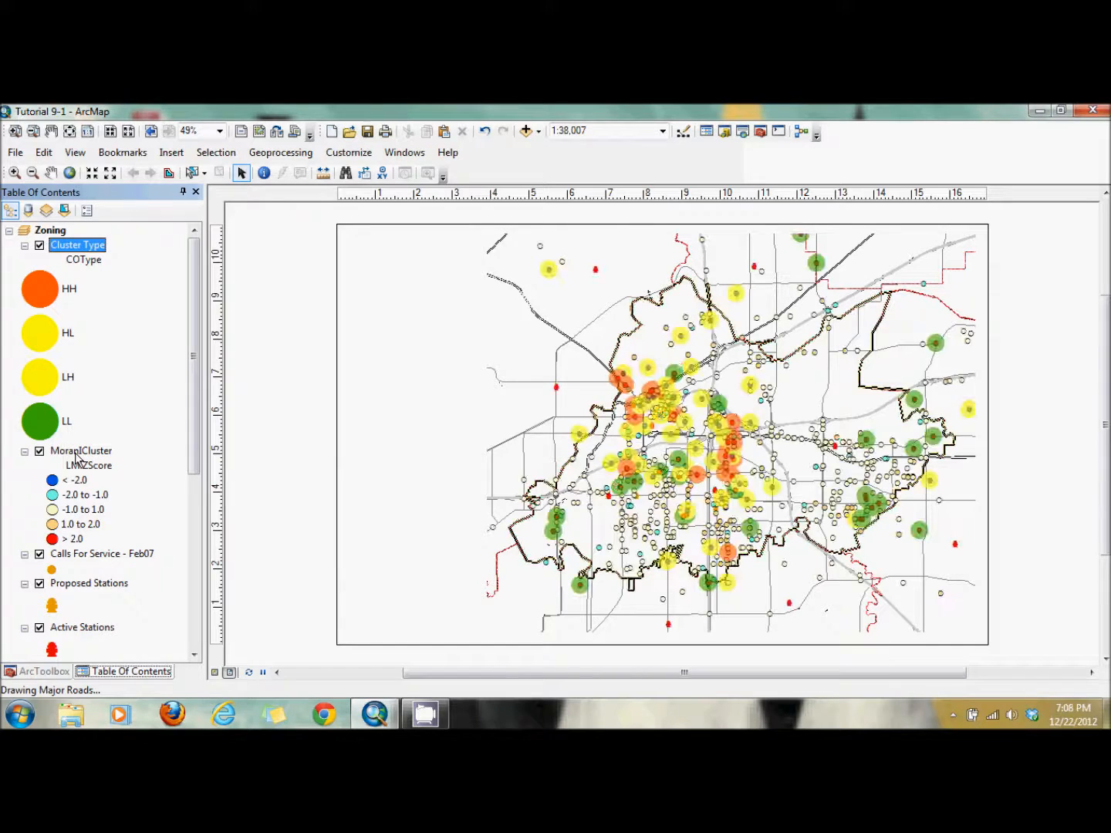
{"action": "left_click_drag", "start_coordinate": [77, 457], "coordinate": [75, 246]}
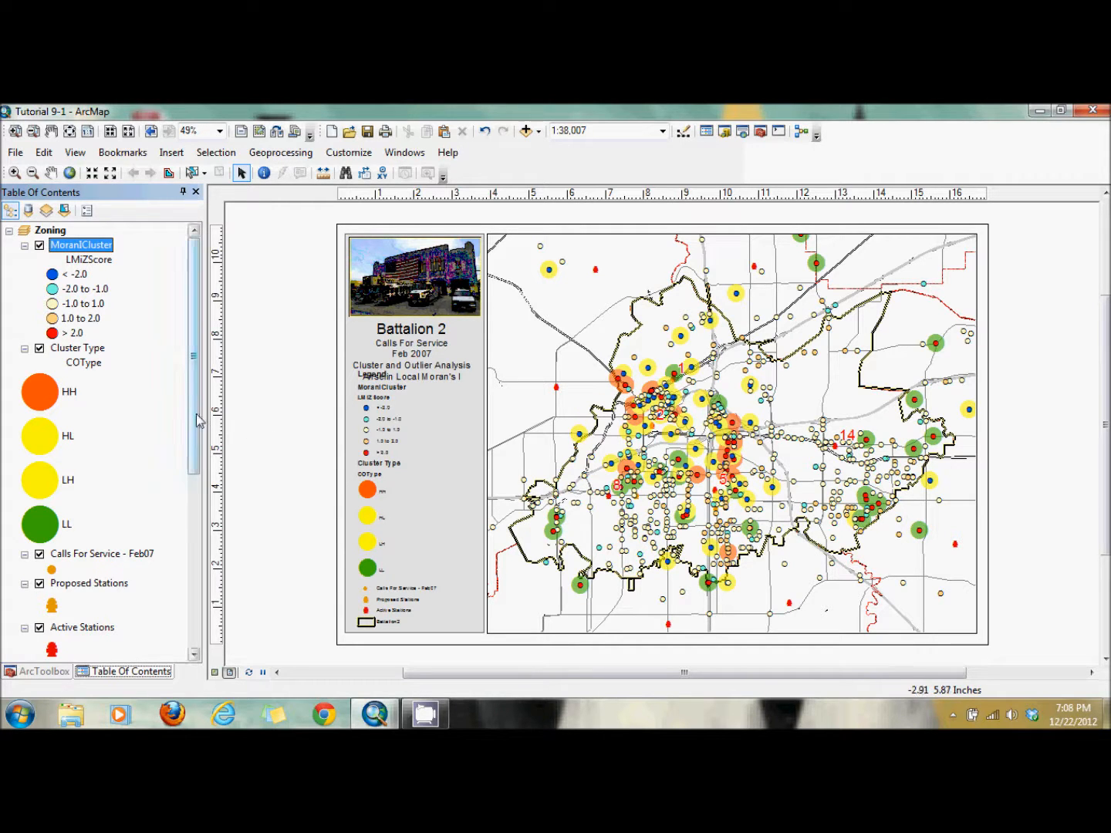
Step: Turn on the Census 2000 layer and change its total population color ramp to light-to-dark blue
{"action": "scroll", "coordinate": [196, 434], "scroll_direction": "down", "scroll_amount": 1}
{"action": "left_click_drag", "start_coordinate": [195, 435], "coordinate": [198, 615]}
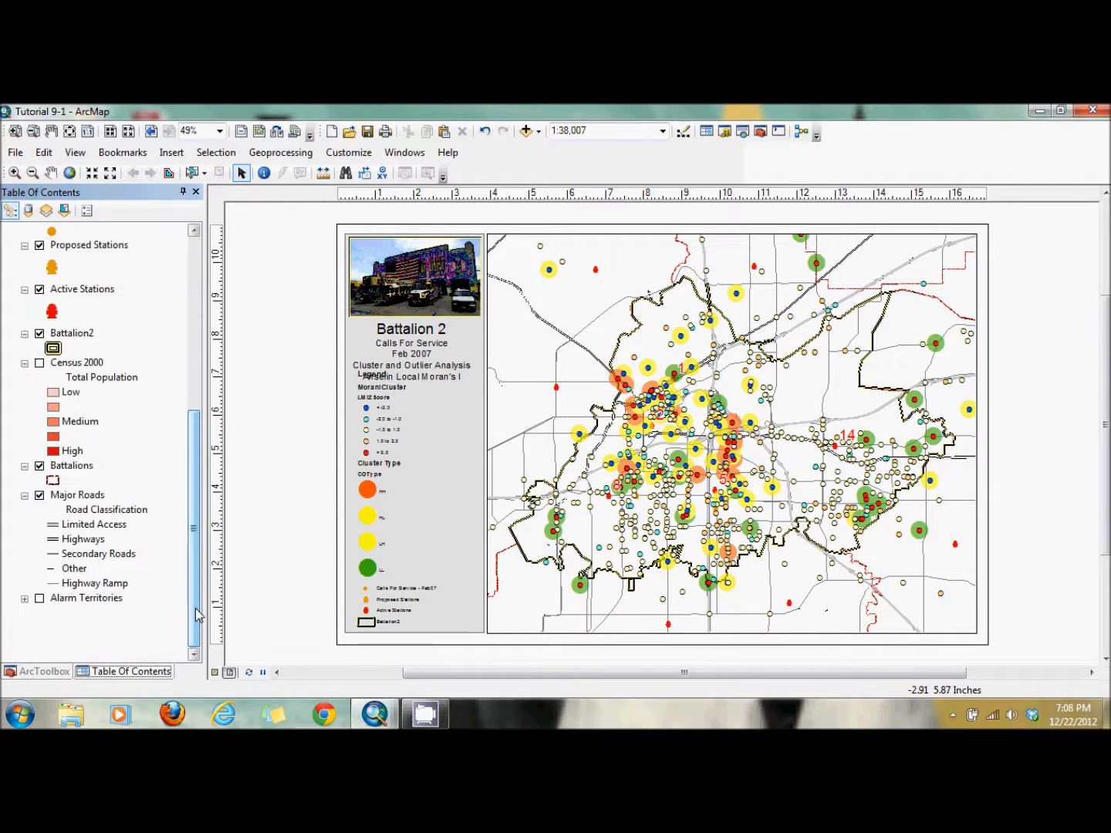
{"action": "left_click", "coordinate": [39, 363]}
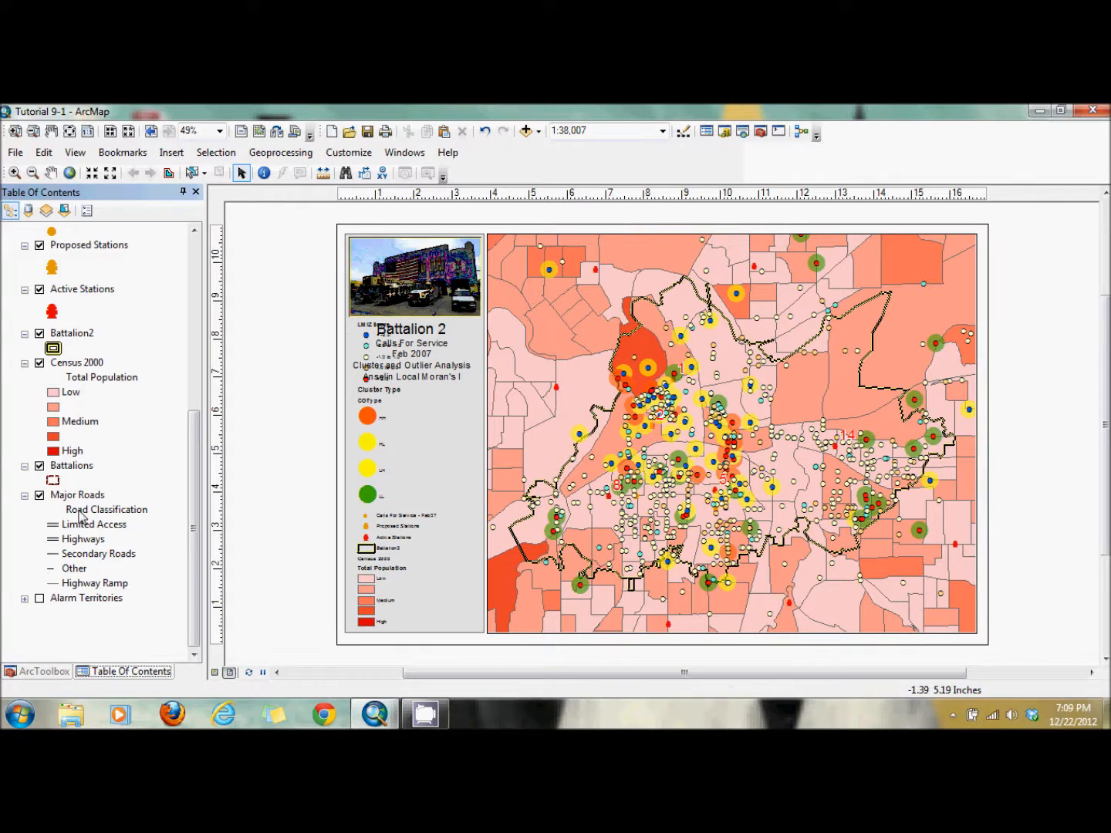
{"action": "double_click", "coordinate": [78, 363]}
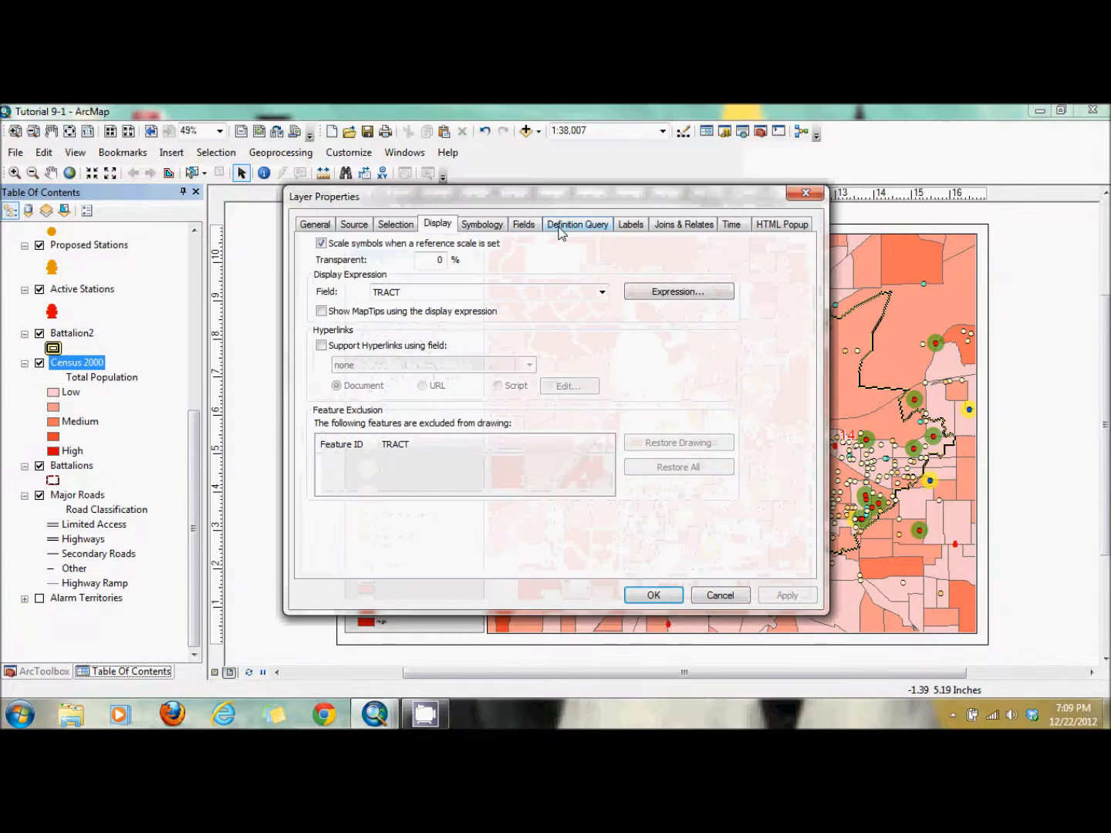
{"action": "left_click", "coordinate": [485, 224]}
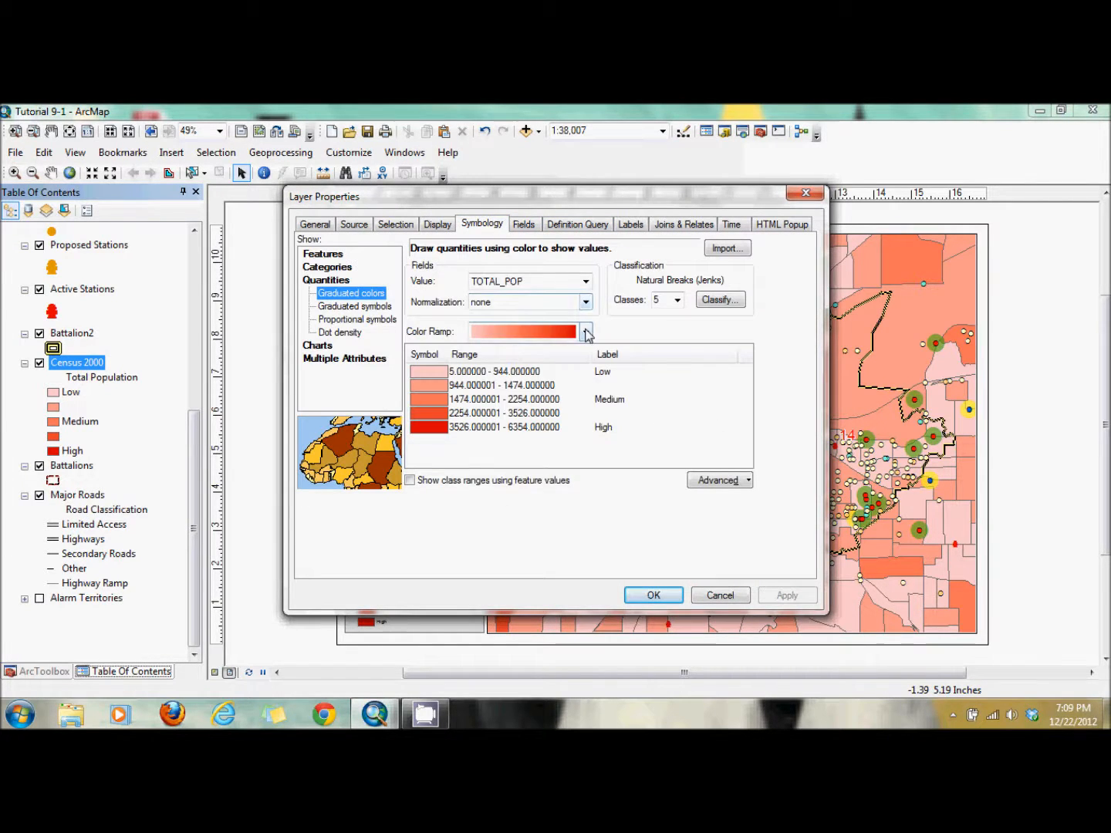
{"action": "left_click", "coordinate": [587, 333]}
{"action": "left_click_drag", "start_coordinate": [586, 334], "coordinate": [584, 167]}
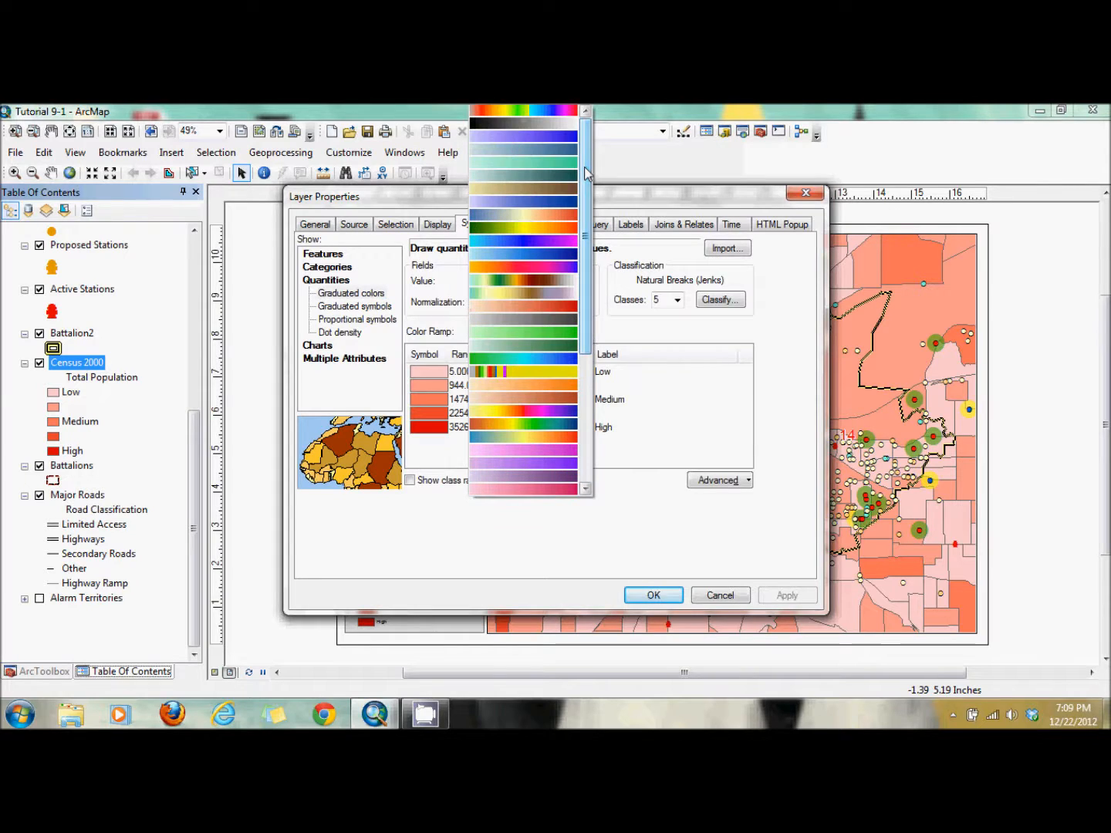
{"action": "left_click", "coordinate": [568, 138]}
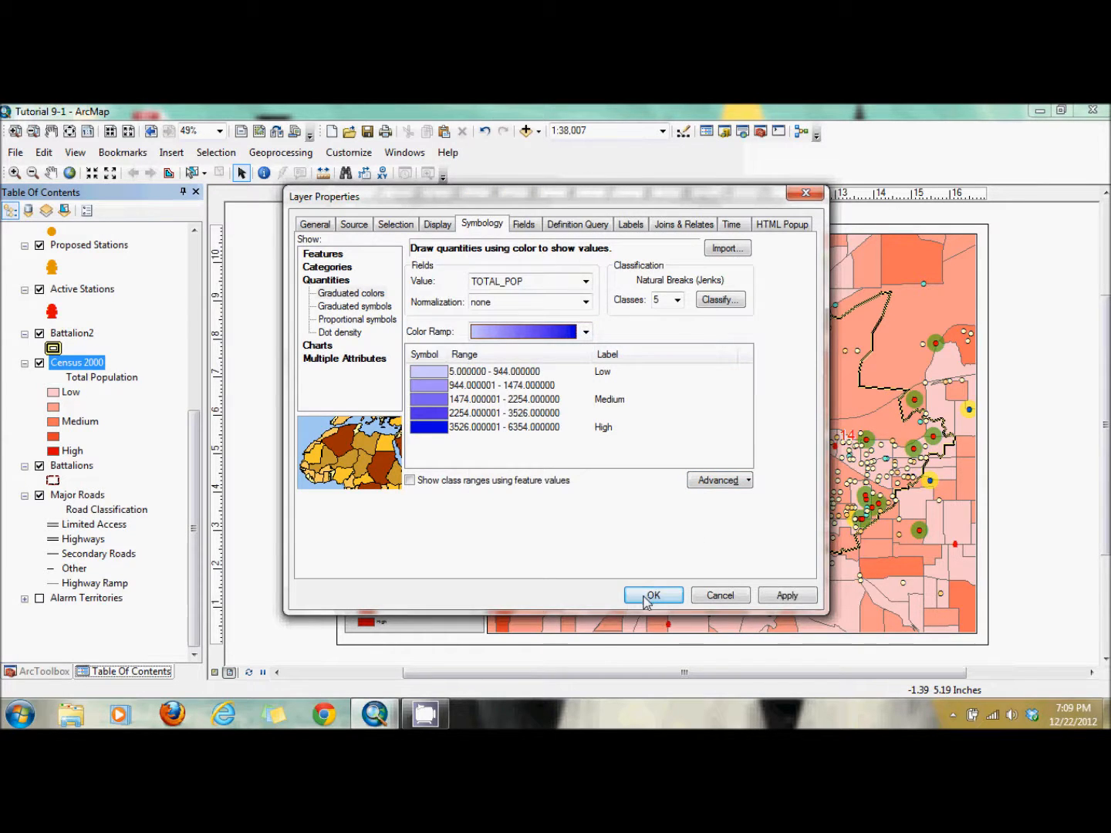
{"action": "left_click", "coordinate": [650, 595]}
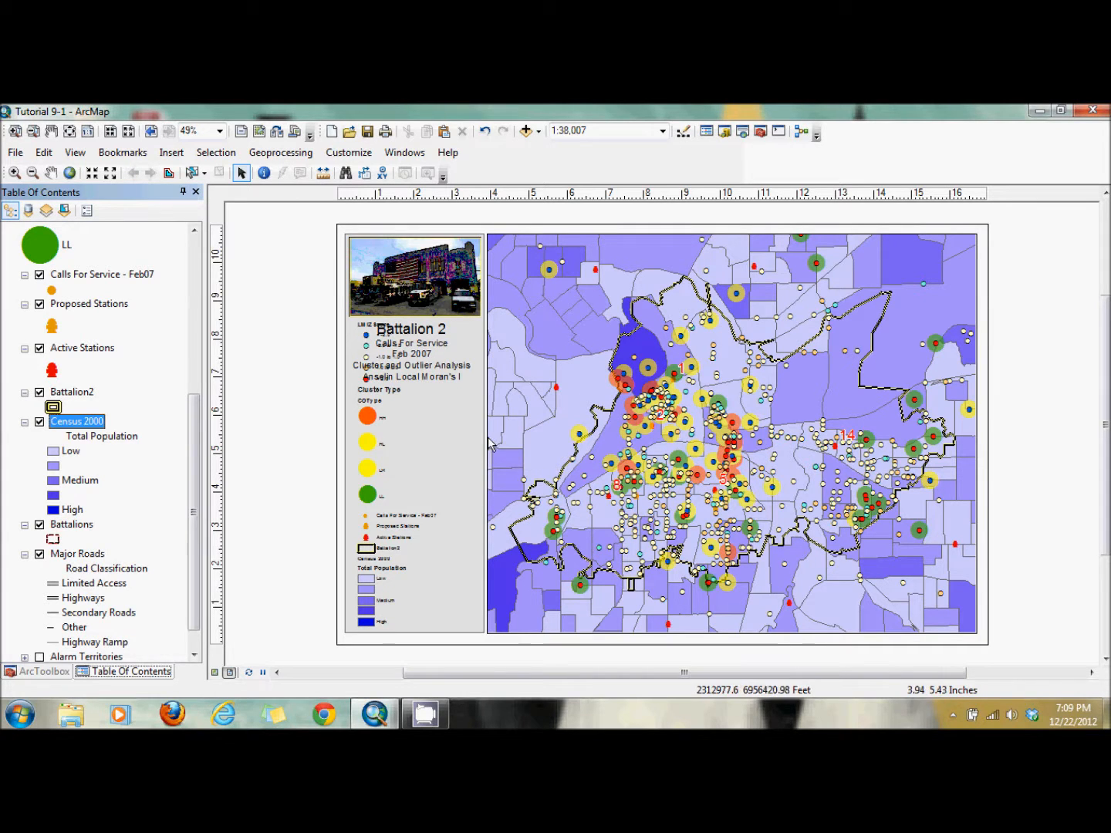
Step: Turn off the Census 2000, Cluster Type and MoranICluster layers and collapse the legends of the two cluster layers
{"action": "left_click", "coordinate": [39, 422]}
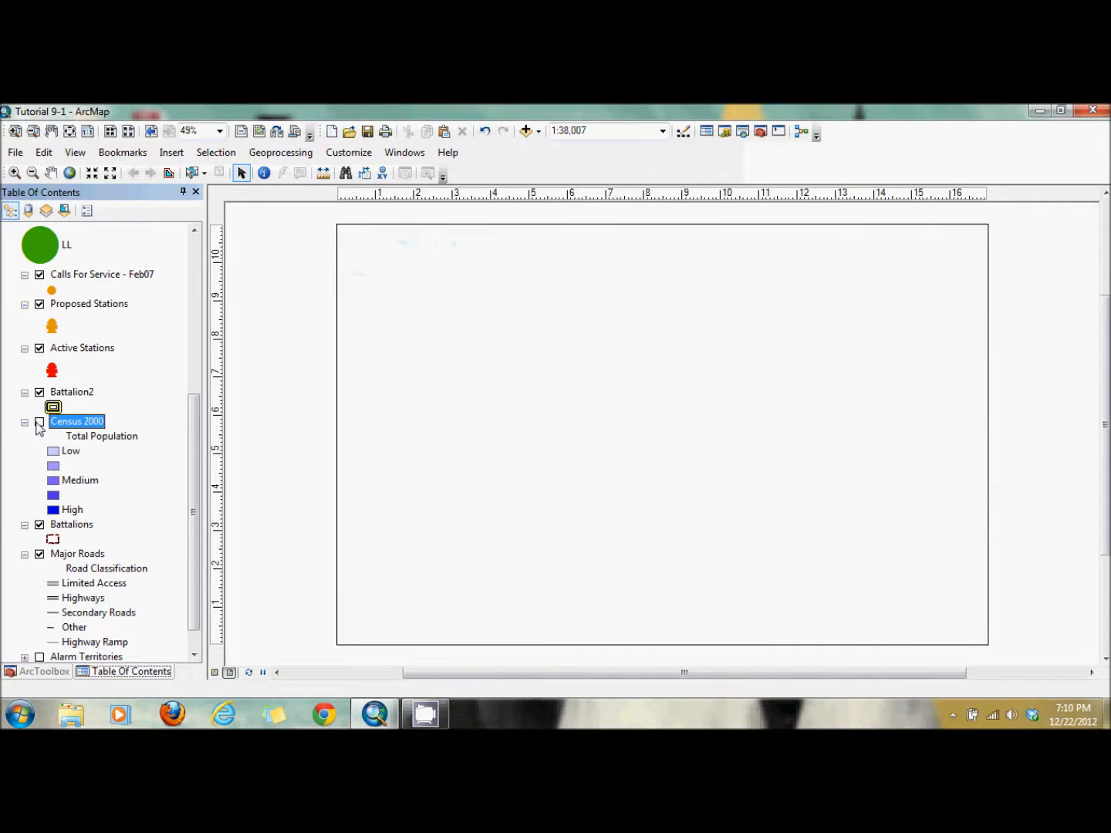
{"action": "left_click_drag", "start_coordinate": [195, 480], "coordinate": [216, 309]}
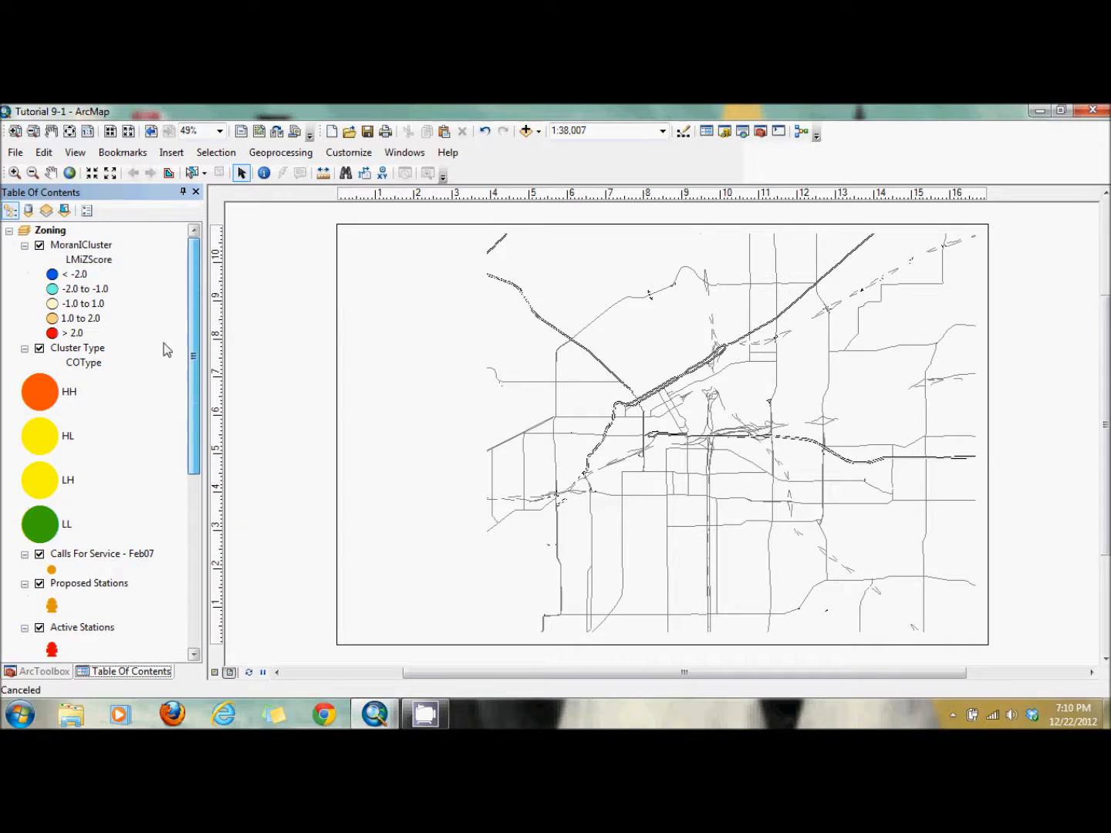
{"action": "left_click", "coordinate": [39, 348]}
{"action": "left_click", "coordinate": [42, 246]}
{"action": "left_click", "coordinate": [24, 246]}
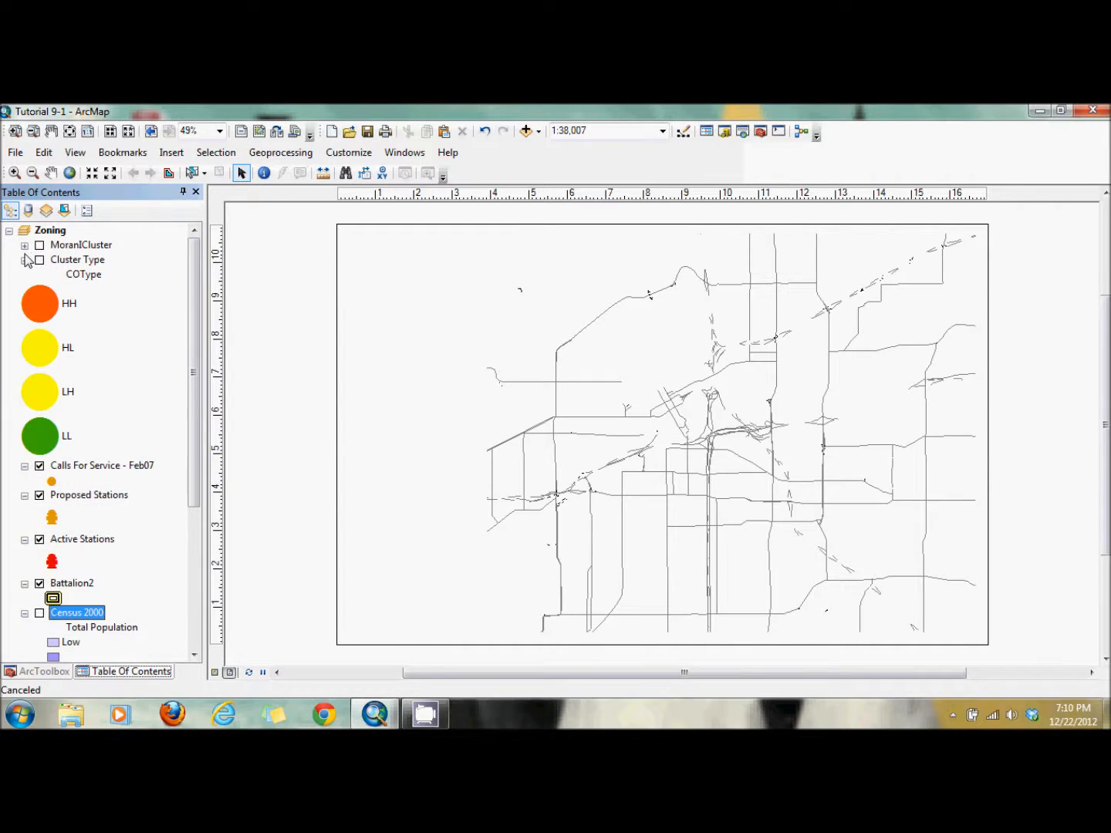
{"action": "left_click", "coordinate": [24, 260]}
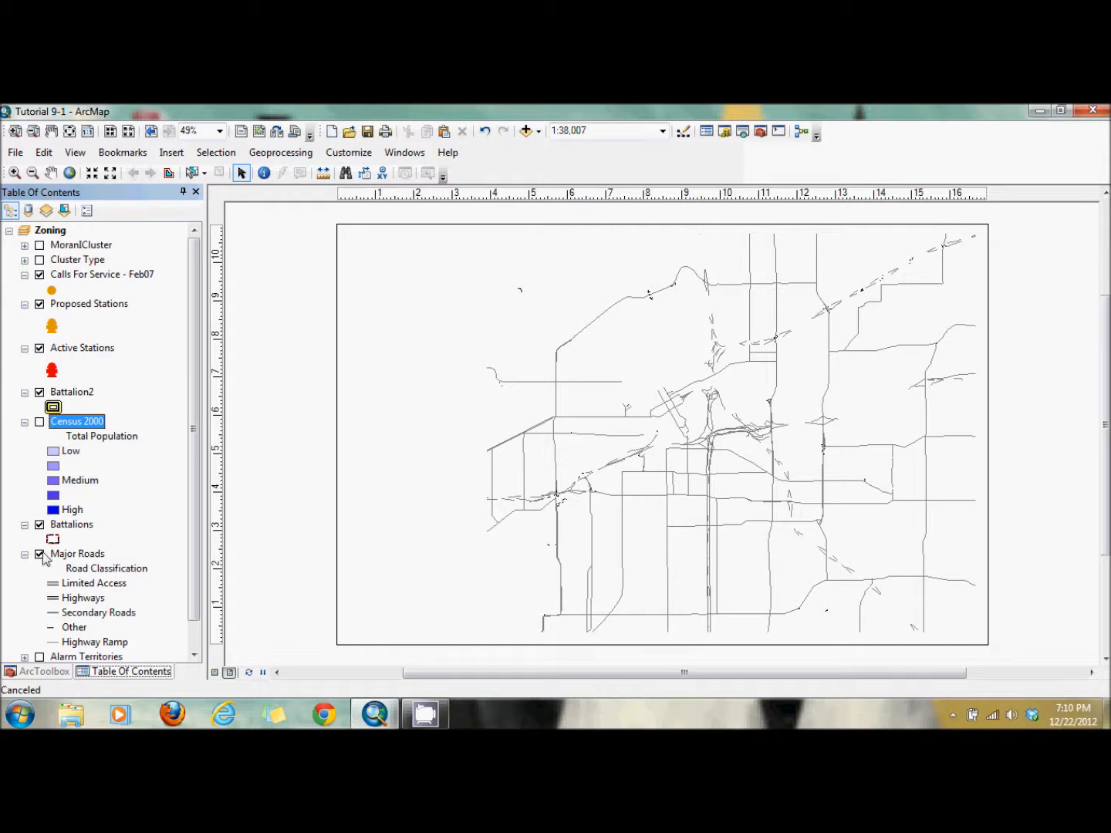
Step: Open the Cluster and Outlier Analysis (Anselin Local Morans I) tool from the Mapping Clusters toolset of Spatial Statistics Tools
{"action": "left_click", "coordinate": [39, 672]}
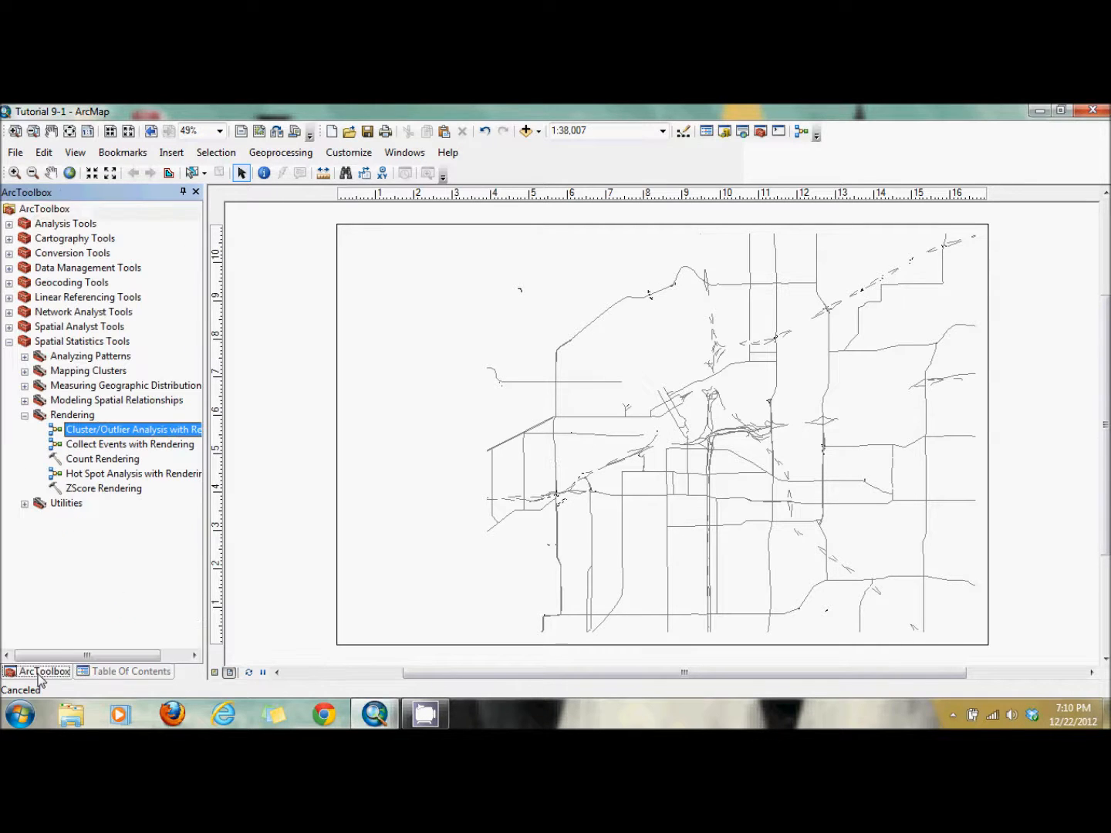
{"action": "left_click", "coordinate": [26, 415]}
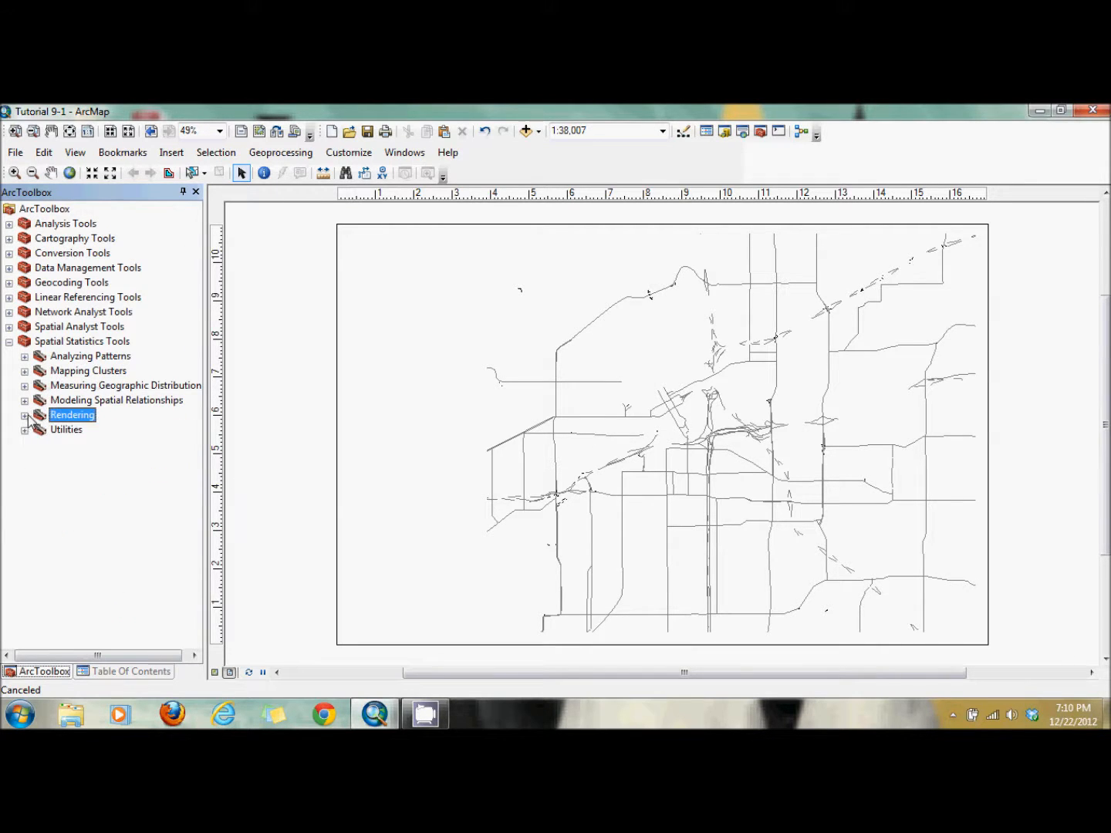
{"action": "left_click", "coordinate": [25, 372]}
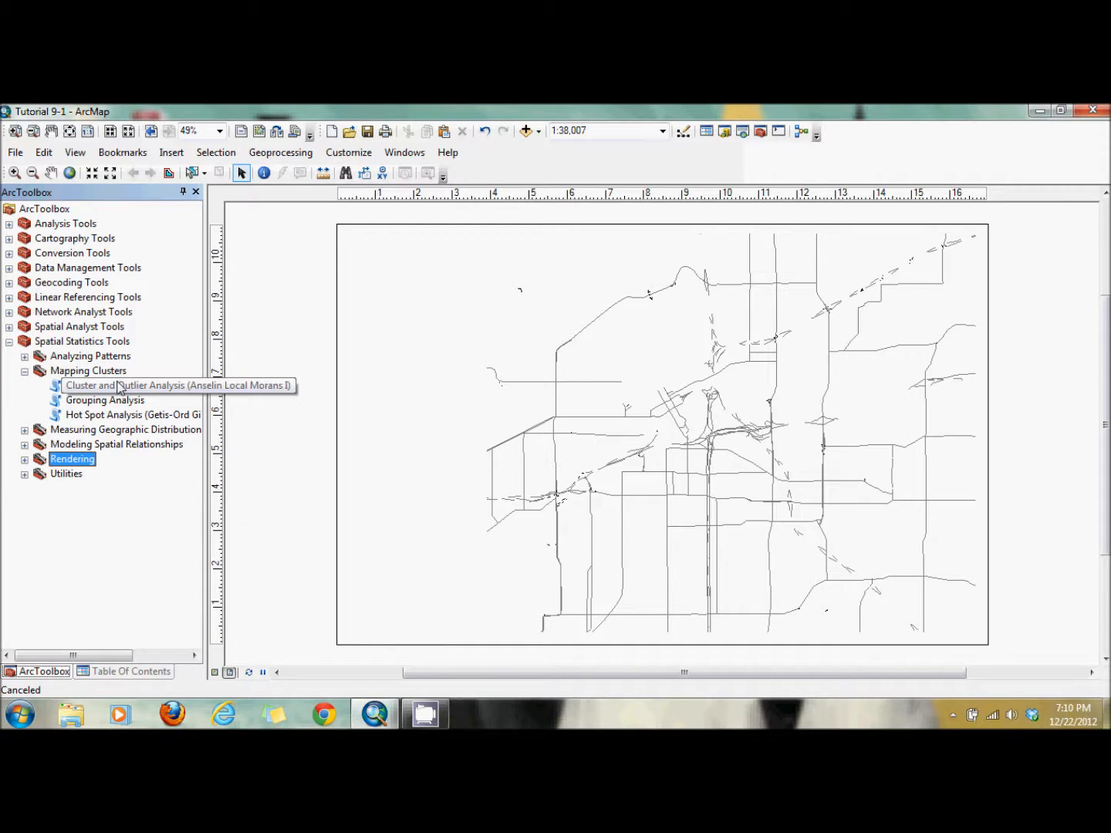
{"action": "left_click", "coordinate": [120, 387]}
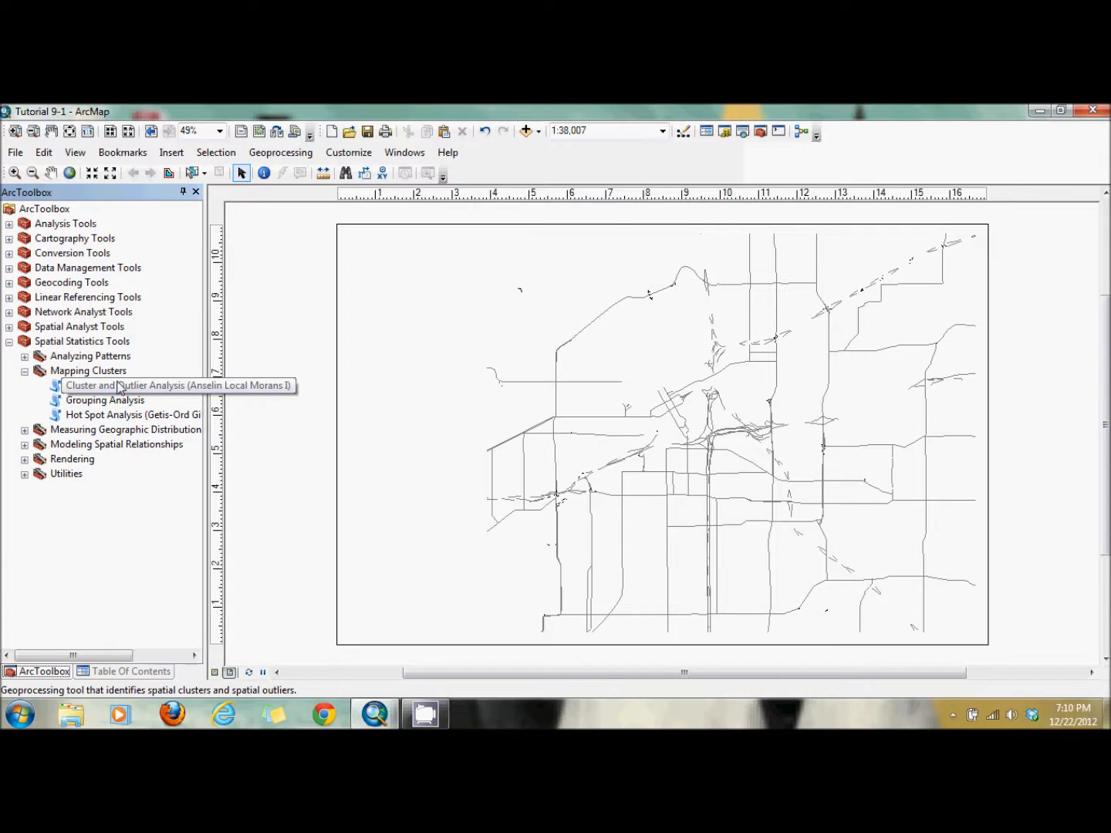
{"action": "double_click", "coordinate": [120, 387]}
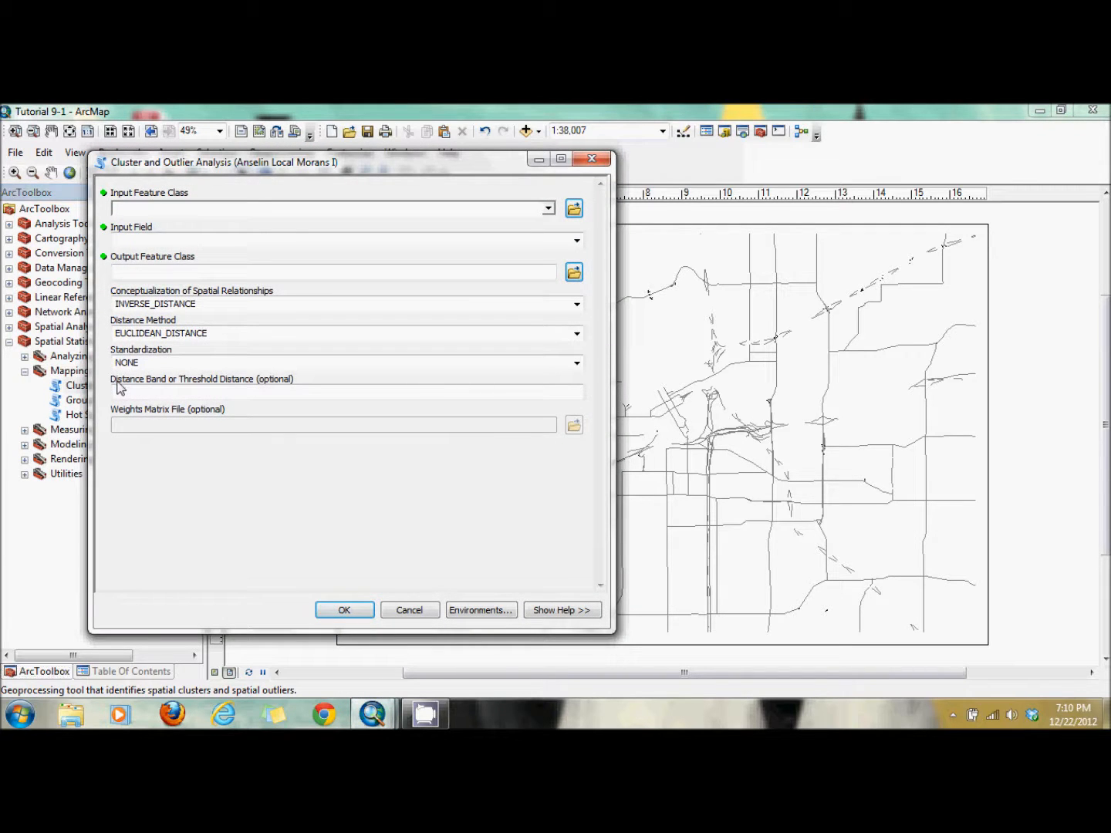
Step: Set the tool's input to Calls For Service - Feb07, the input field to FEE and the output feature class to Cluster900 in the Data folder
{"action": "left_click", "coordinate": [551, 208]}
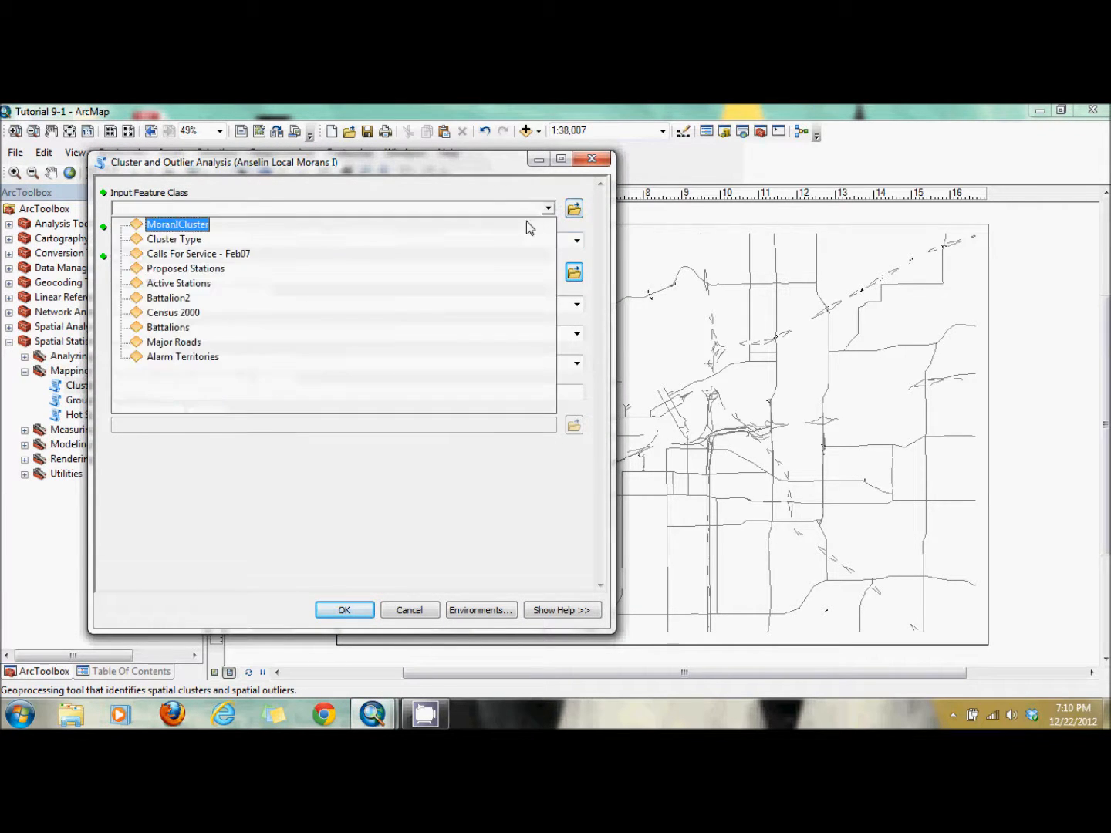
{"action": "left_click", "coordinate": [492, 261]}
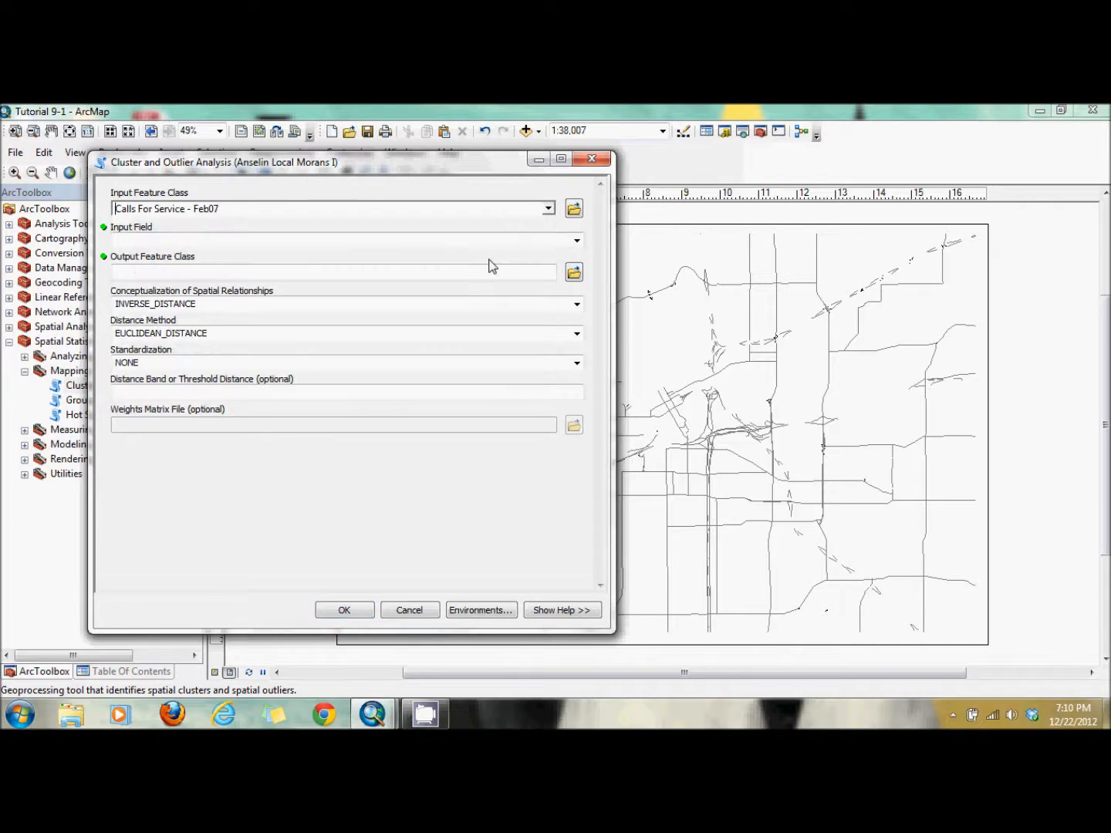
{"action": "left_click", "coordinate": [576, 240]}
{"action": "left_click", "coordinate": [448, 330]}
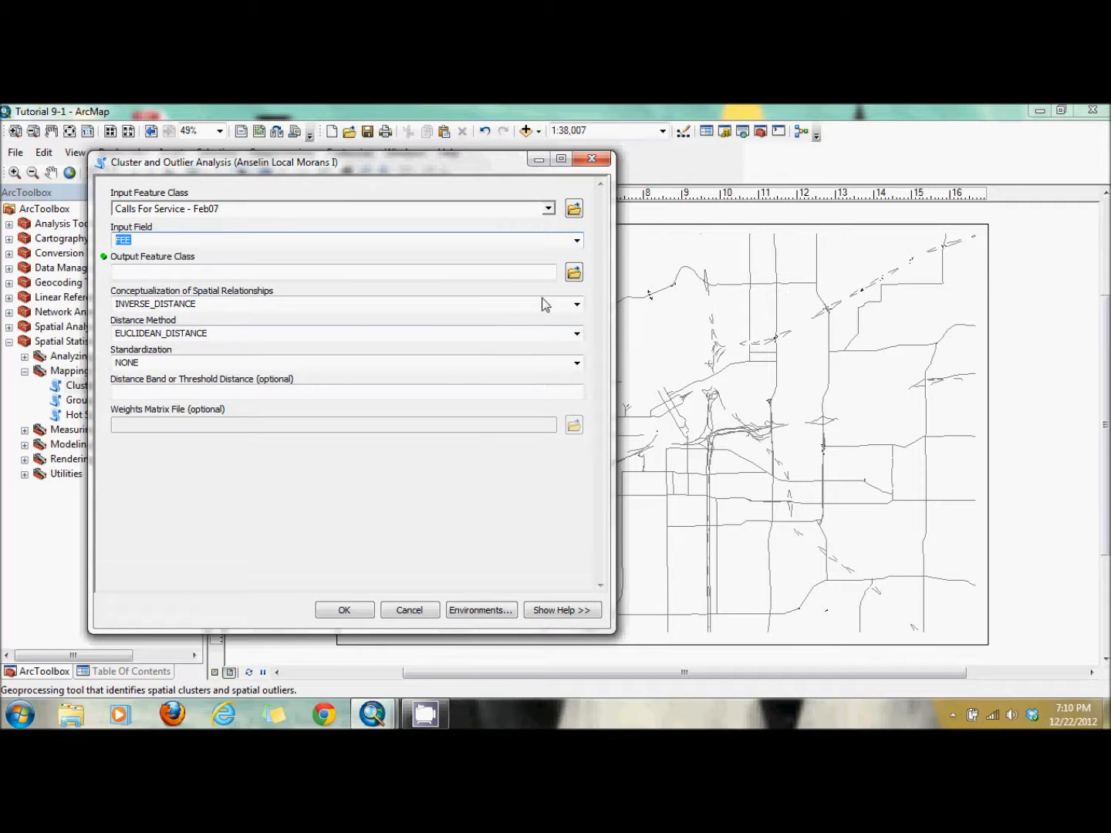
{"action": "left_click", "coordinate": [574, 271]}
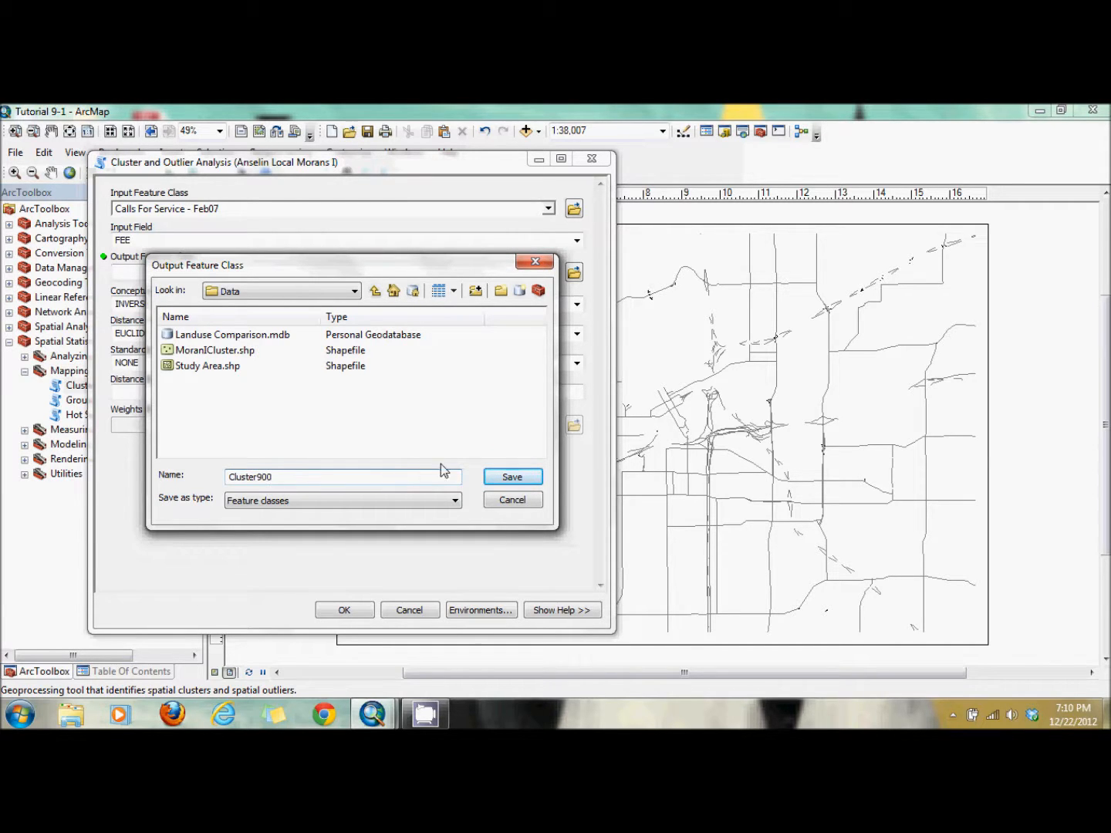
{"action": "left_click", "coordinate": [495, 478]}
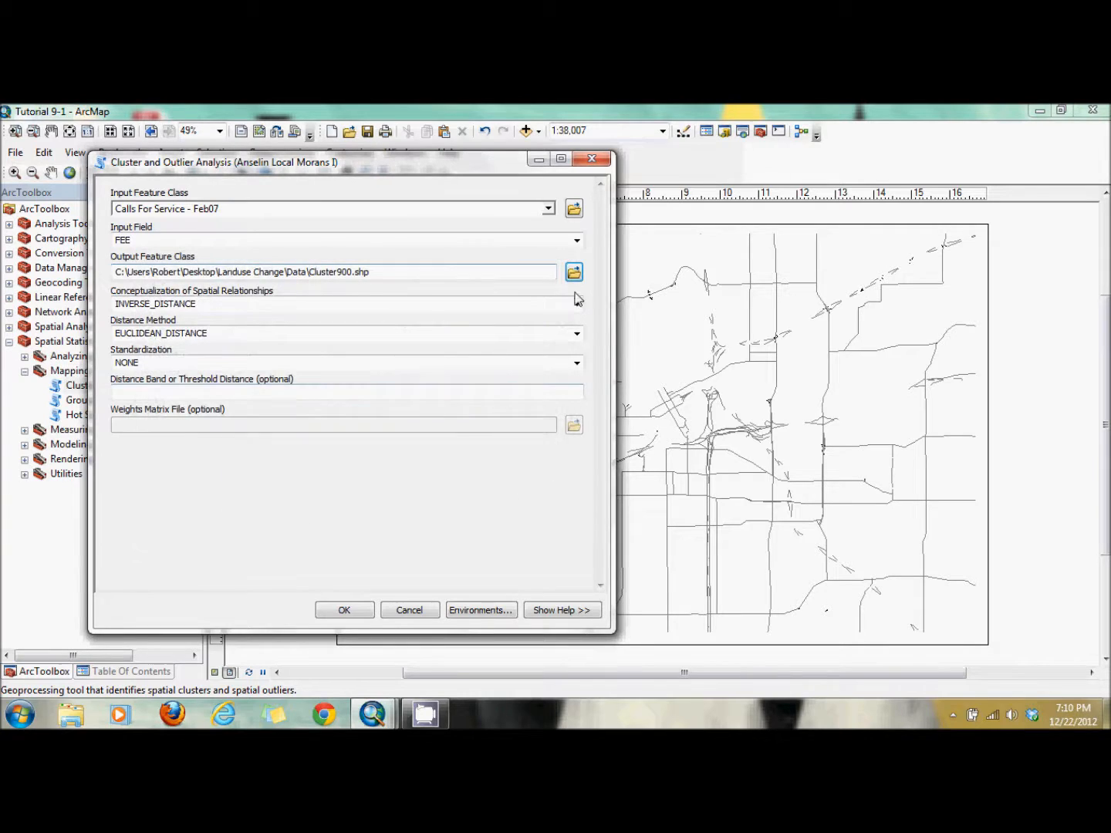
Step: Run the cluster analysis with FIXED_DISTANCE_BAND as the spatial relationship and a distance threshold of 900
{"action": "left_click", "coordinate": [578, 304]}
{"action": "left_click", "coordinate": [516, 341]}
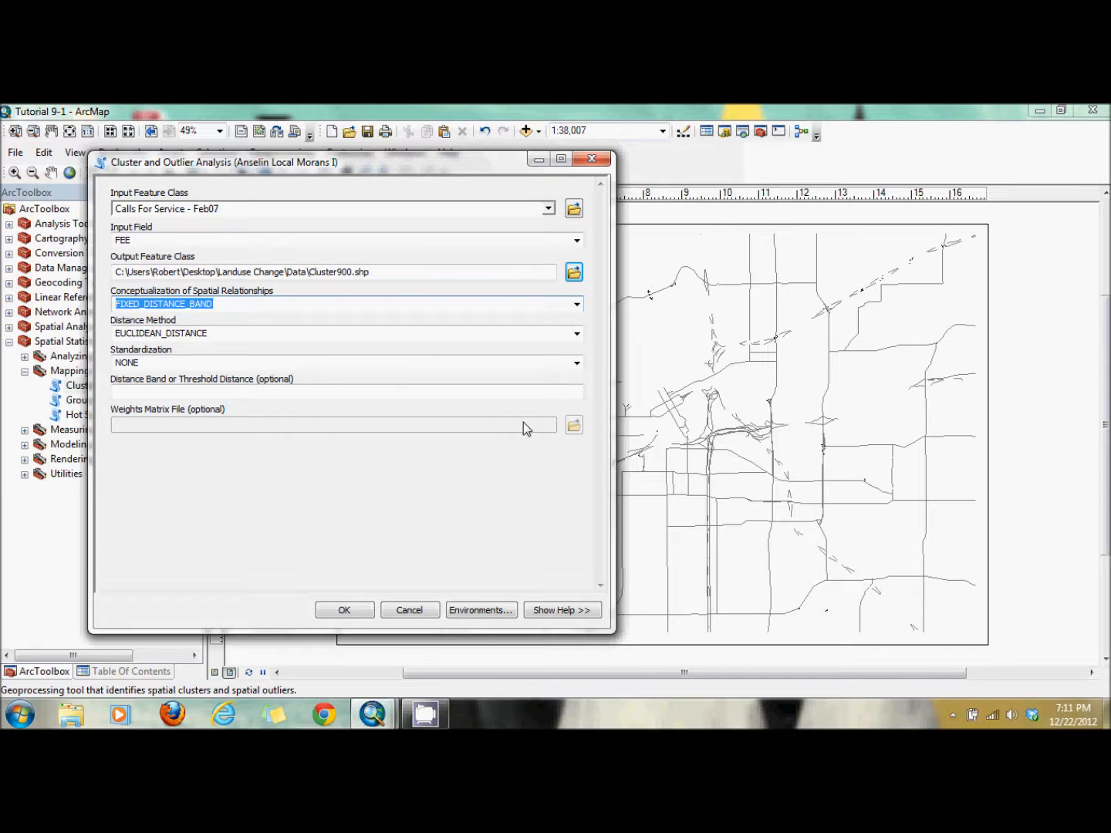
{"action": "left_click", "coordinate": [575, 392]}
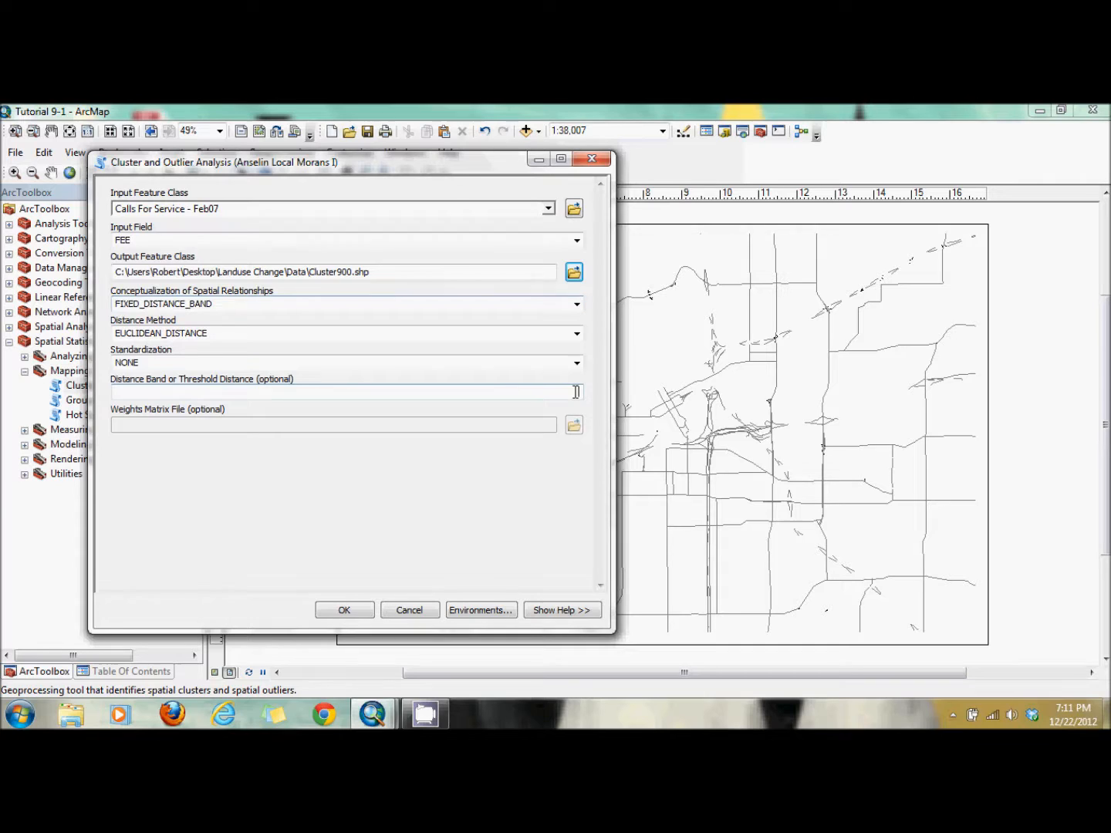
{"action": "type", "text": "900"}
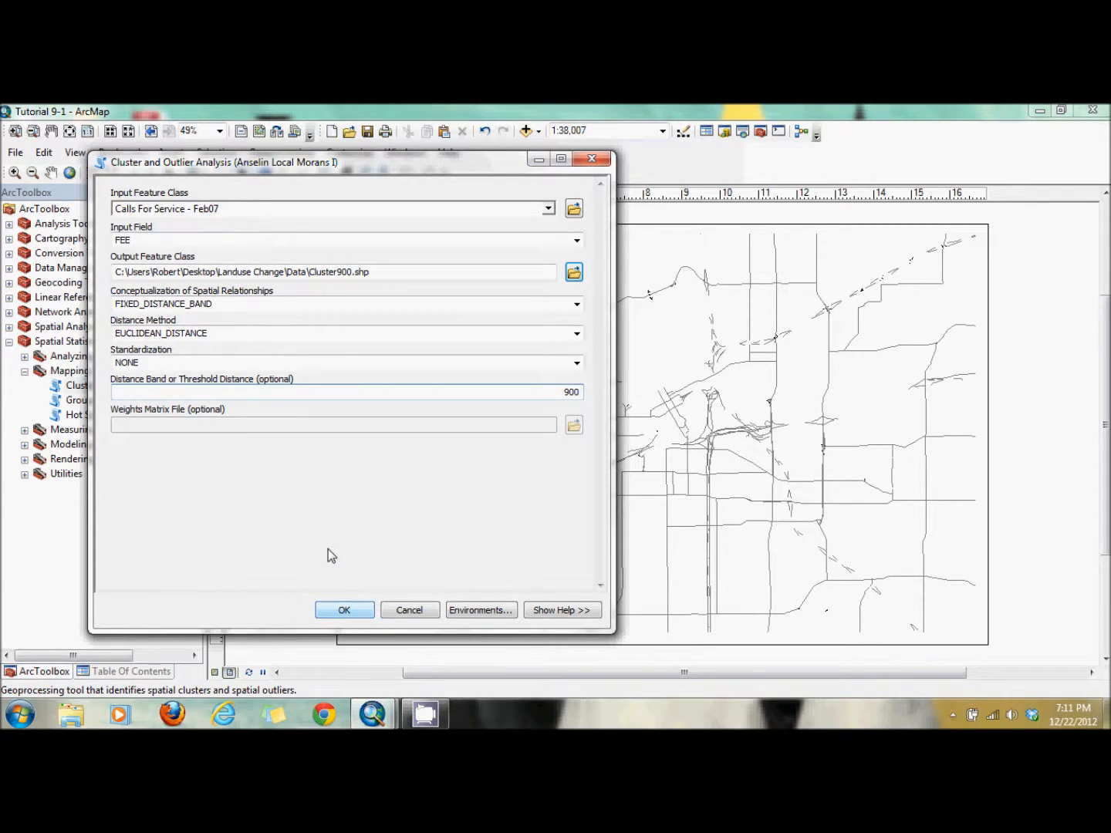
{"action": "key", "text": "Return"}
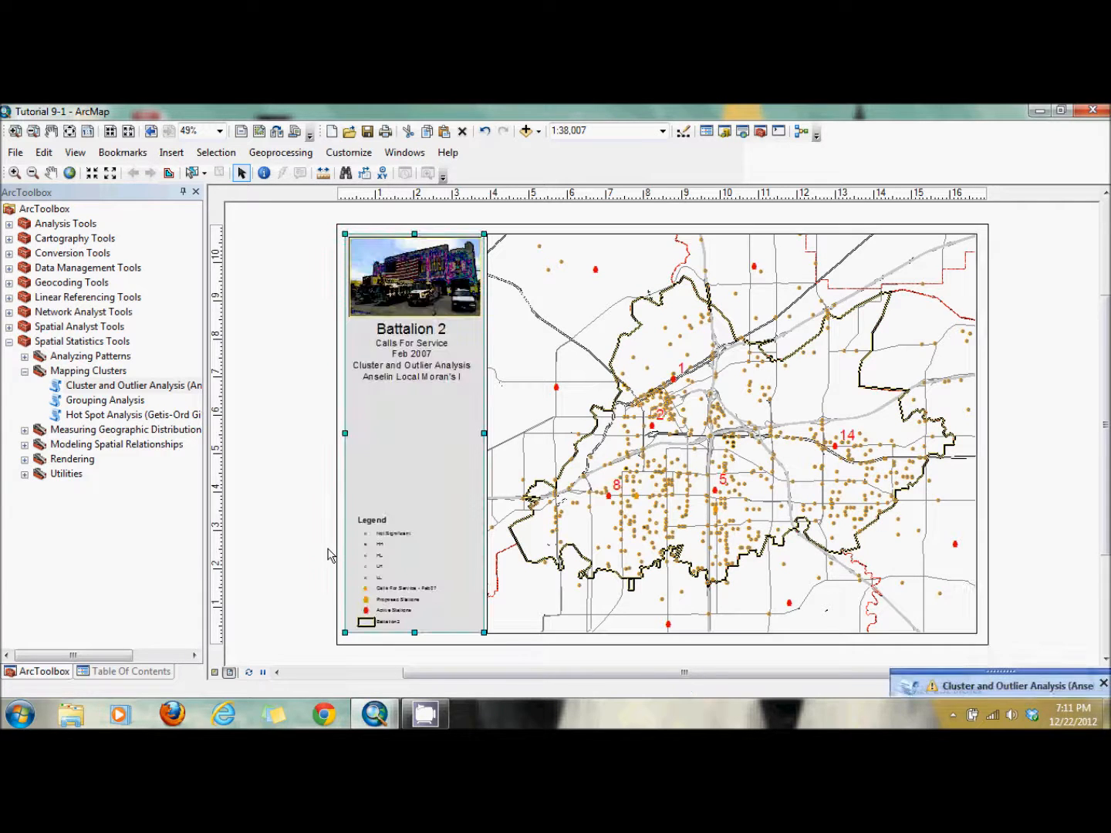
Step: Symbolize the Cluster900 layer with graduated colors based on the LMiZScore field
{"action": "left_click", "coordinate": [161, 671]}
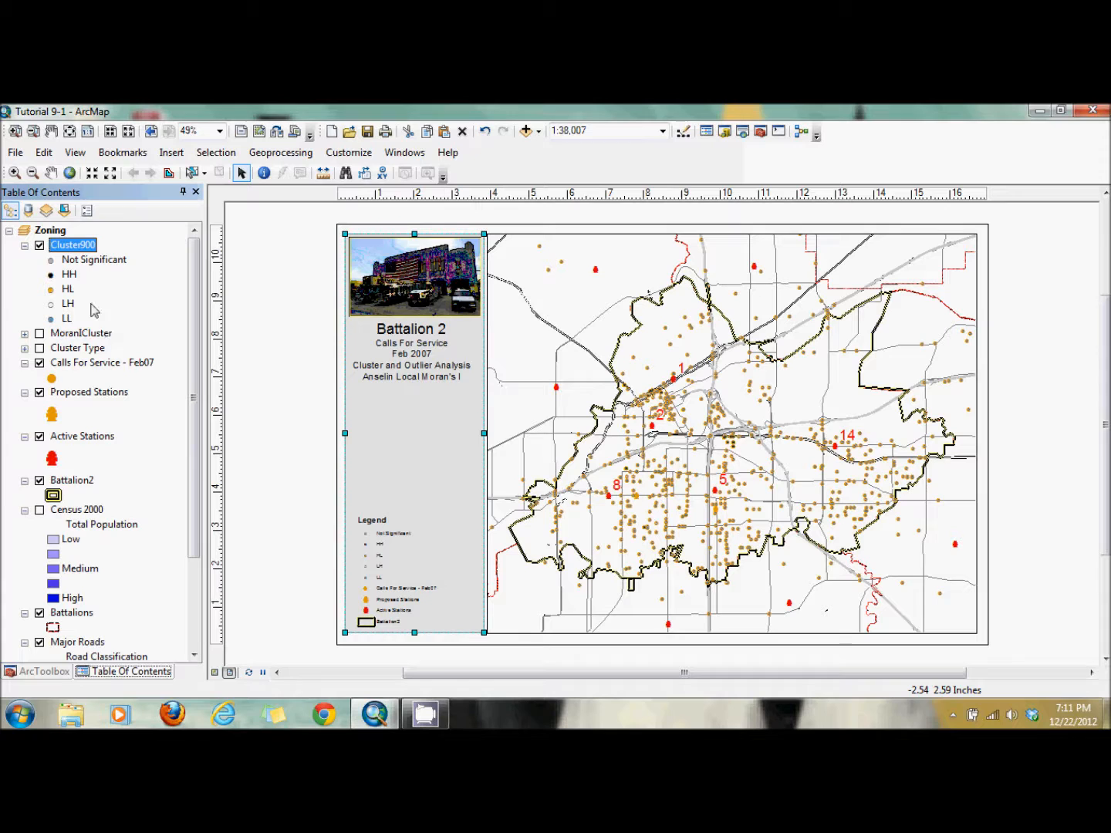
{"action": "double_click", "coordinate": [74, 245]}
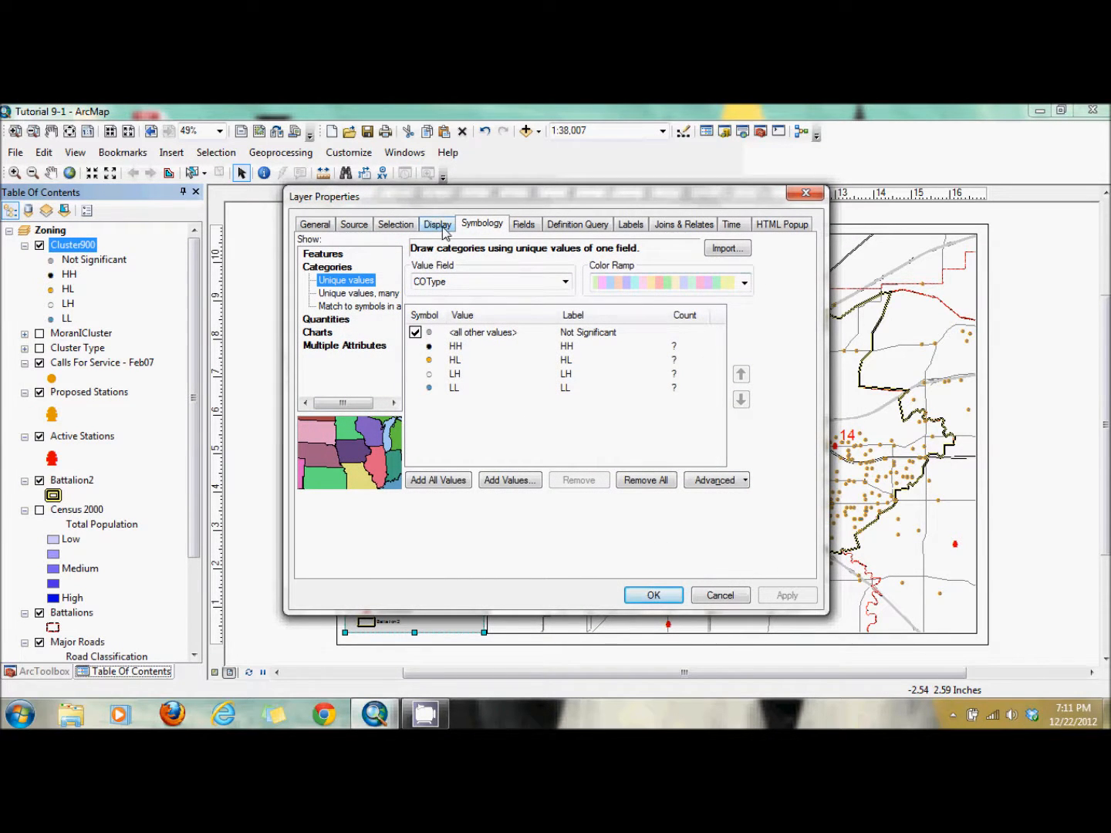
{"action": "left_click", "coordinate": [344, 321]}
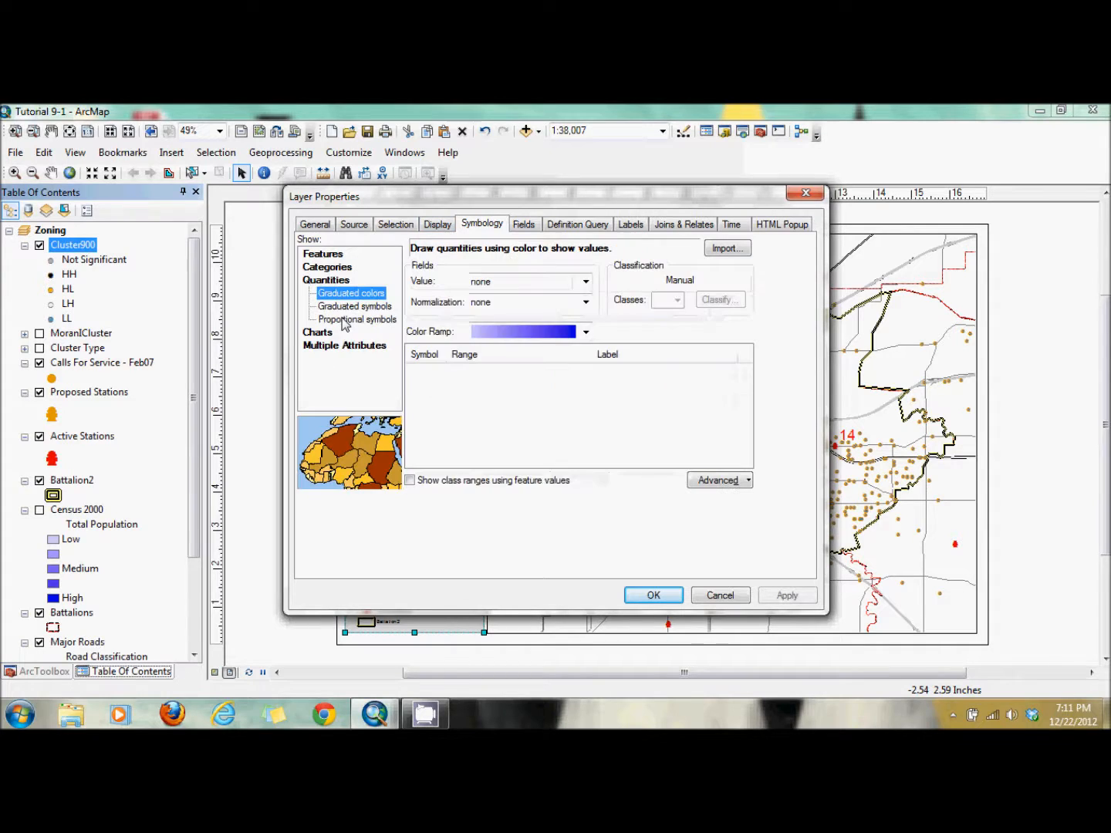
{"action": "left_click", "coordinate": [586, 281]}
{"action": "left_click", "coordinate": [549, 344]}
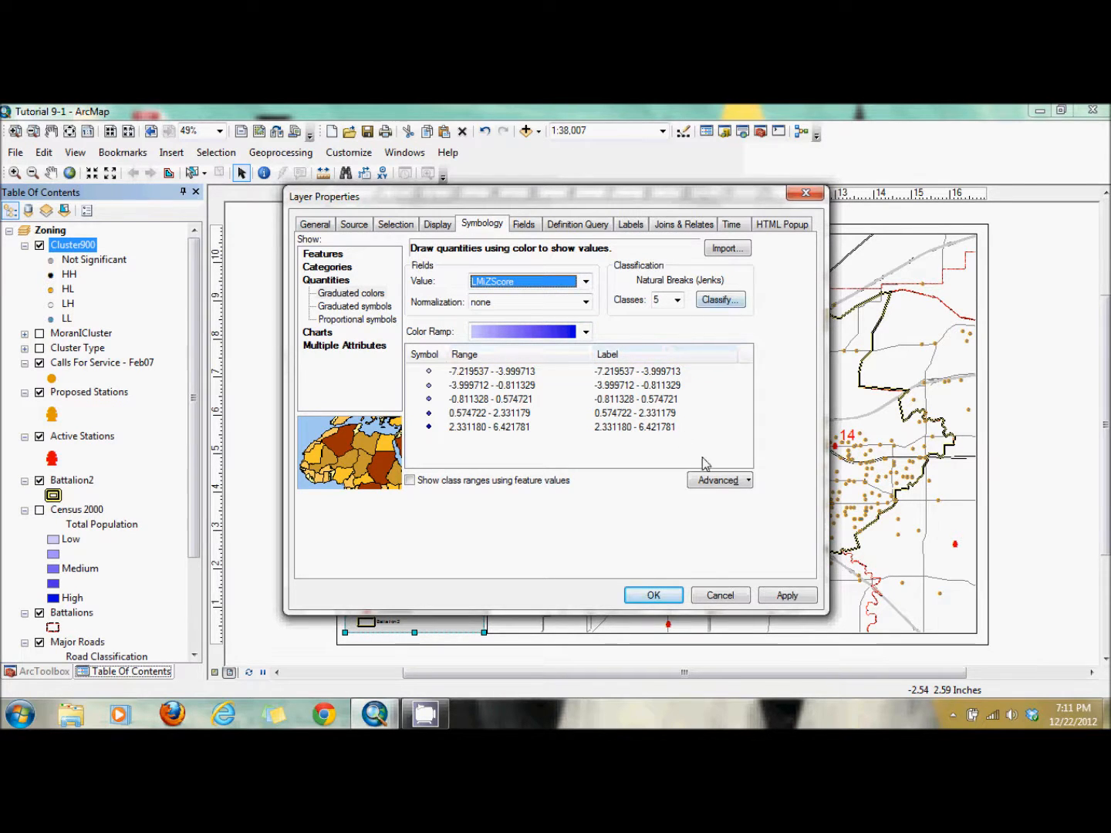
{"action": "left_click", "coordinate": [654, 595]}
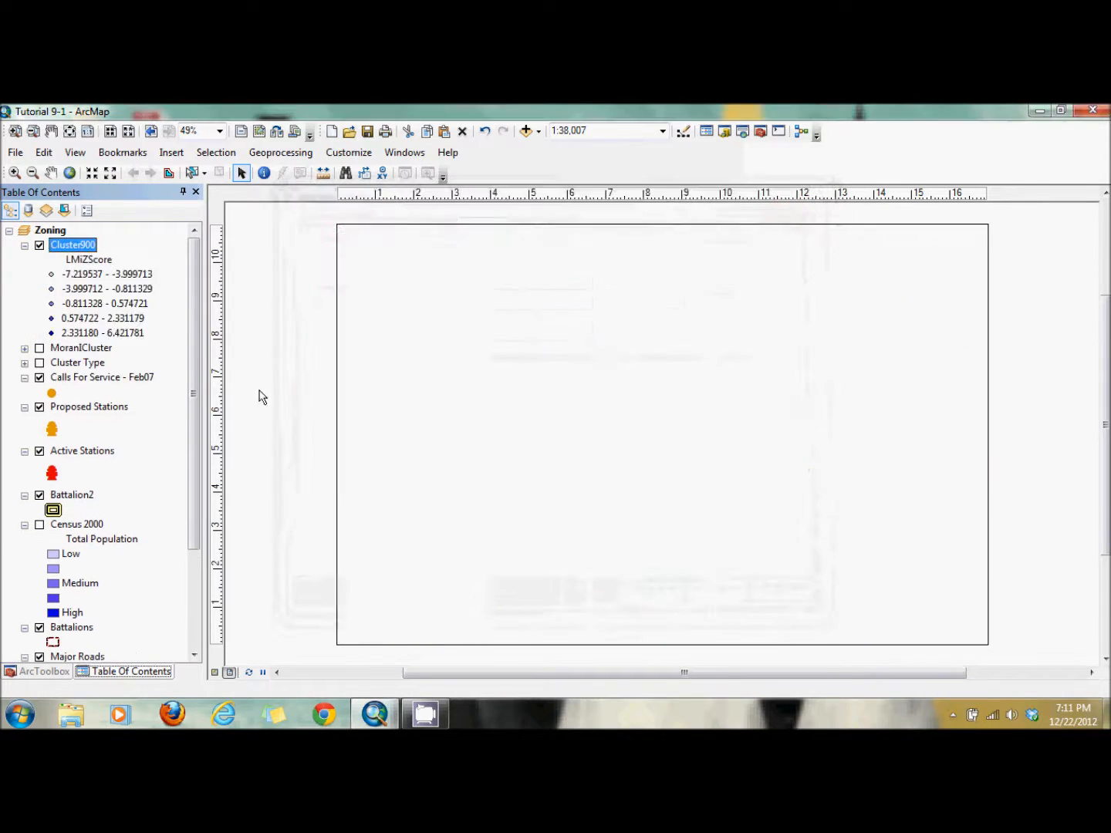
Step: Examine the classification break values of the MoranICluster layer and leave its properties without changes
{"action": "double_click", "coordinate": [85, 348]}
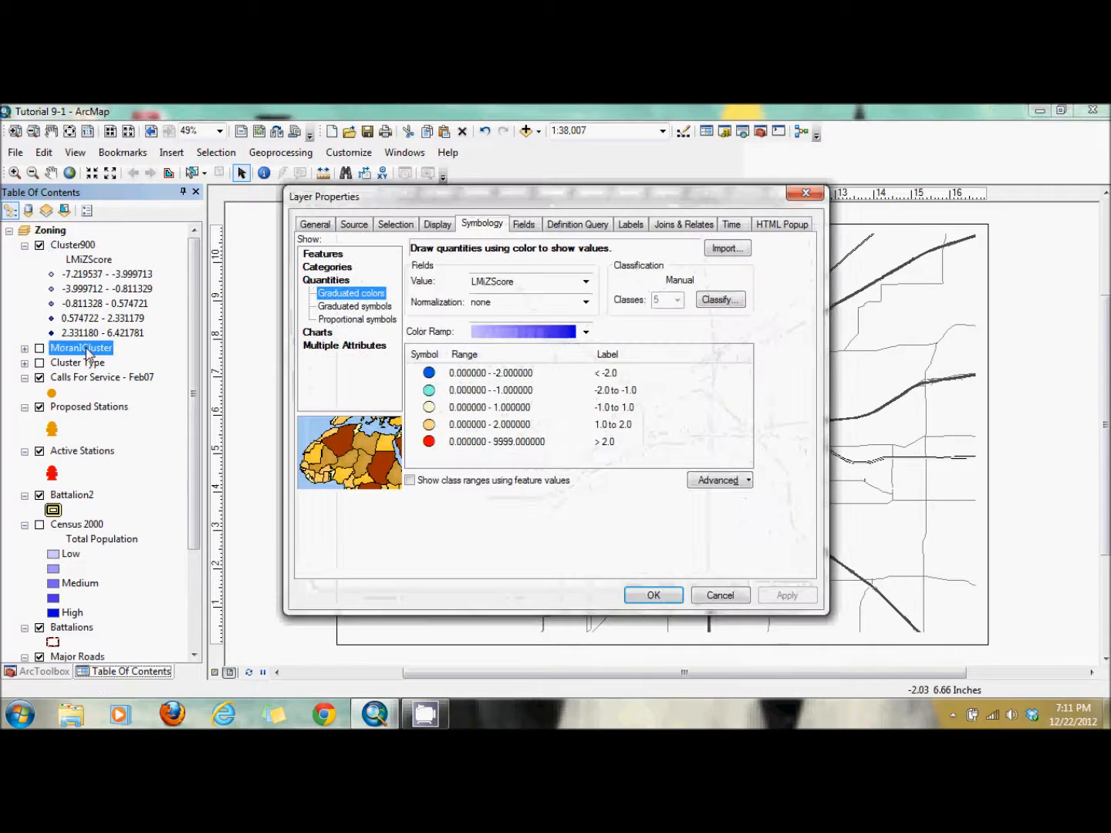
{"action": "left_click", "coordinate": [733, 301]}
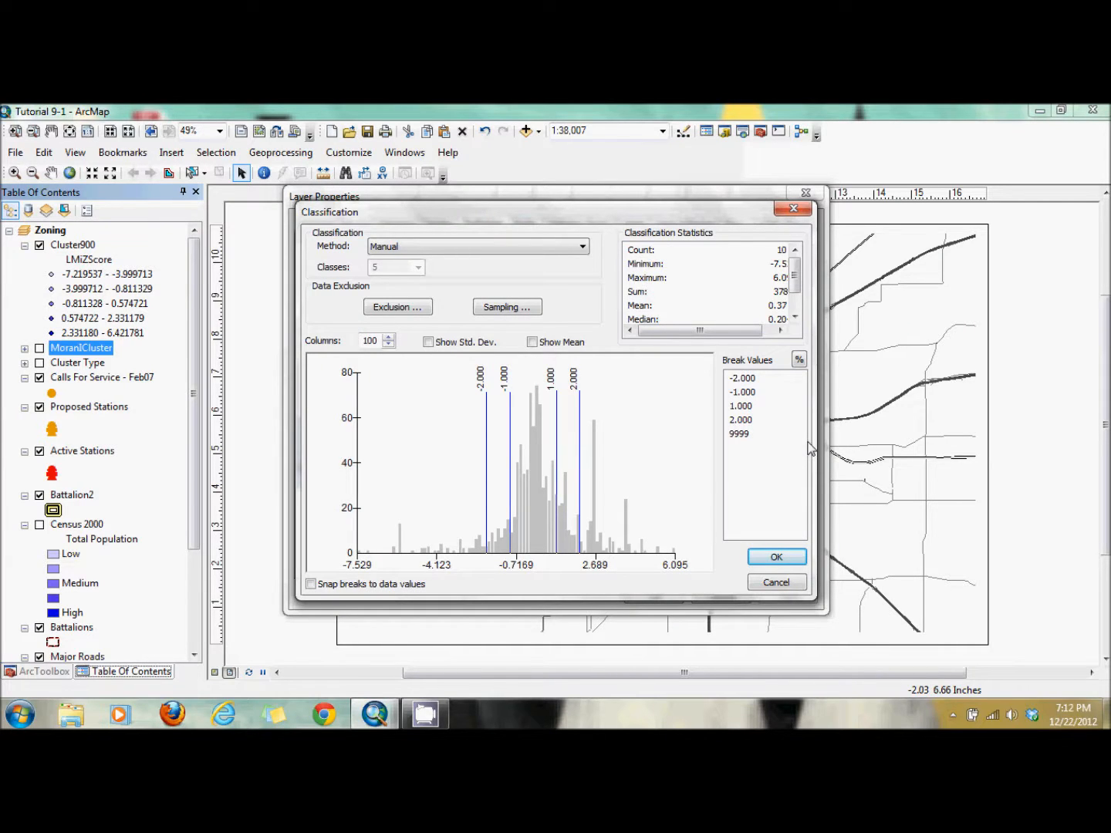
{"action": "left_click", "coordinate": [778, 584]}
{"action": "left_click", "coordinate": [715, 595]}
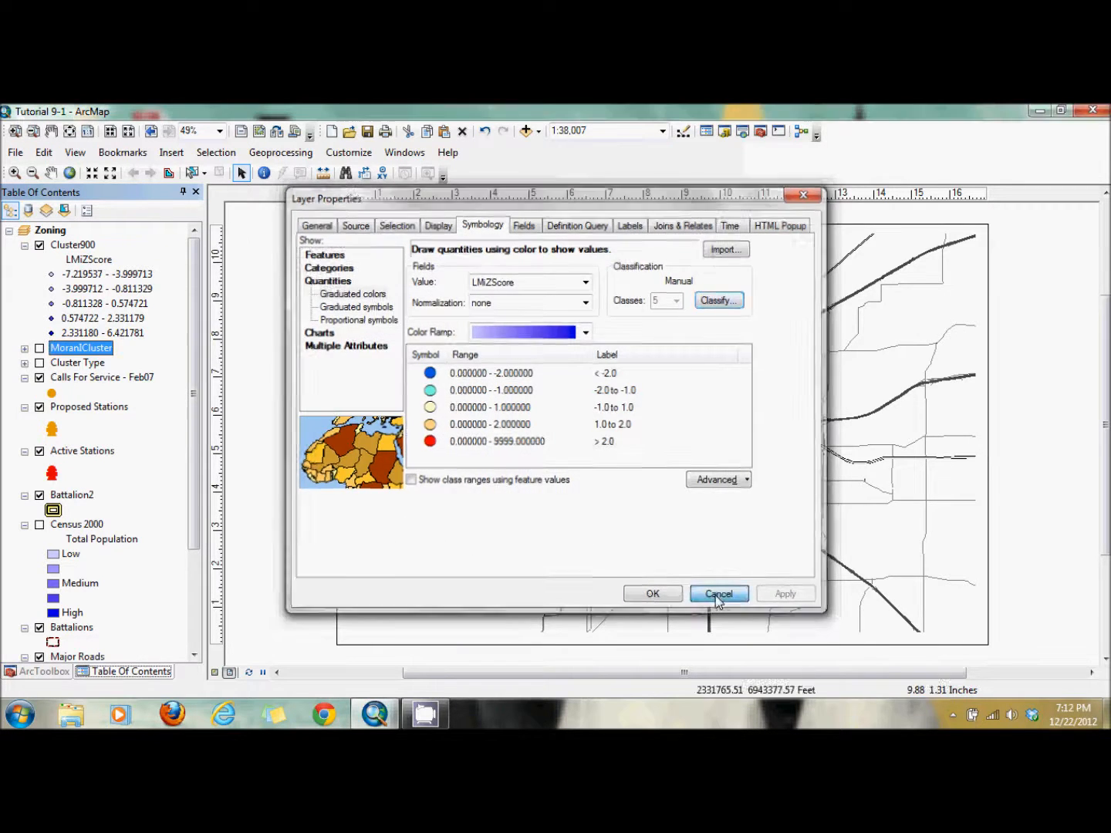
Step: Set the first four class break values of the Cluster900 layer to -2, -1, 1 and 2
{"action": "left_click", "coordinate": [79, 247]}
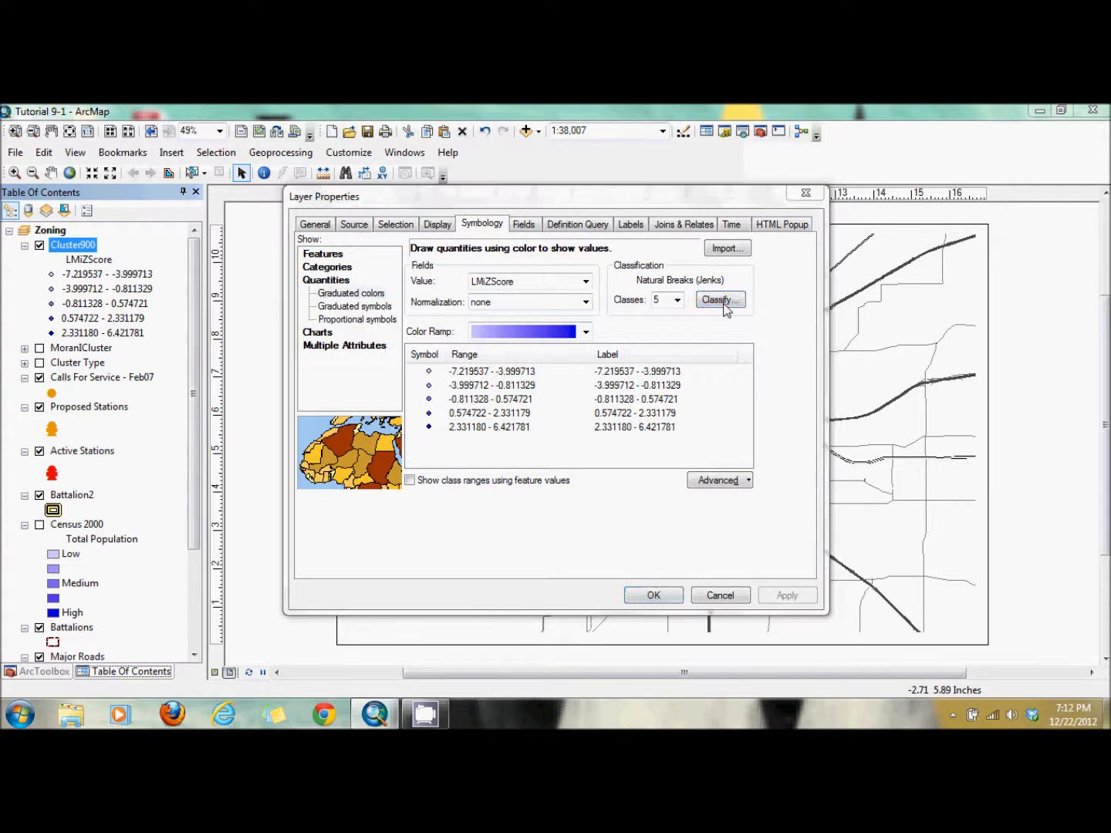
{"action": "left_click", "coordinate": [720, 300]}
{"action": "left_click", "coordinate": [747, 378]}
{"action": "type", "text": "-"}
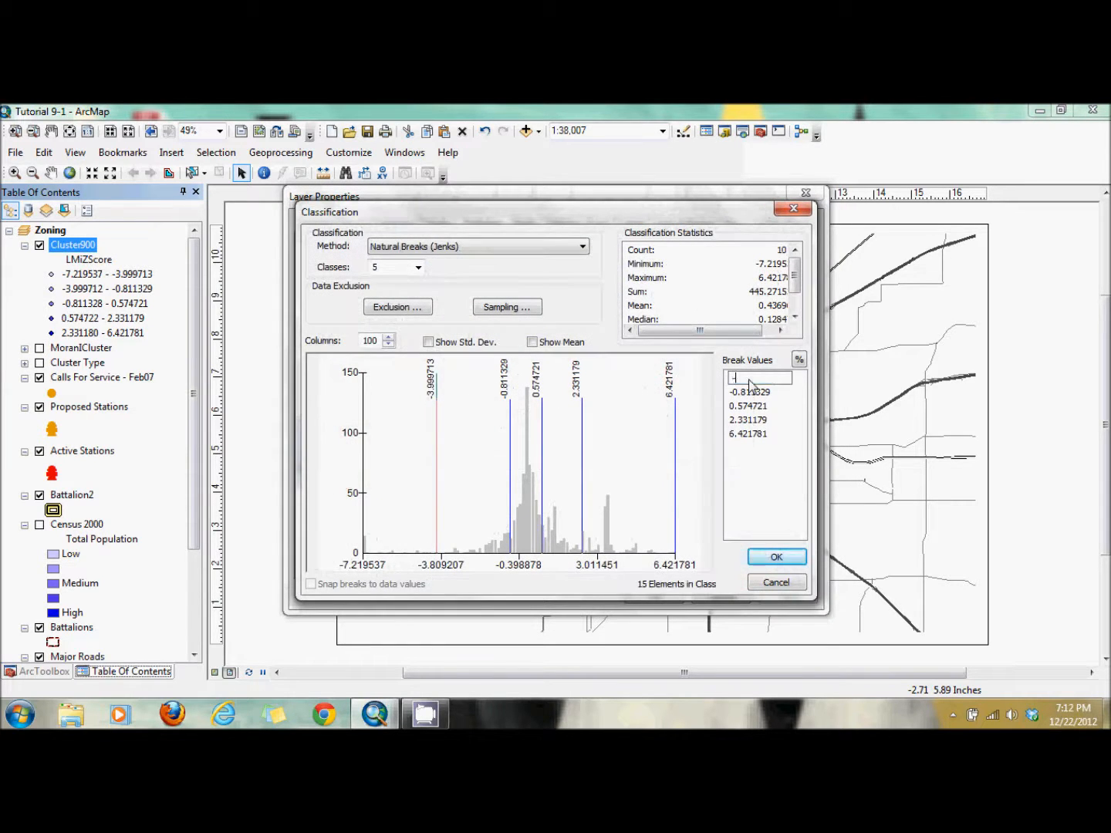
{"action": "type", "text": "2"}
{"action": "key", "text": "Return"}
{"action": "type", "text": "-1"}
{"action": "key", "text": "Return"}
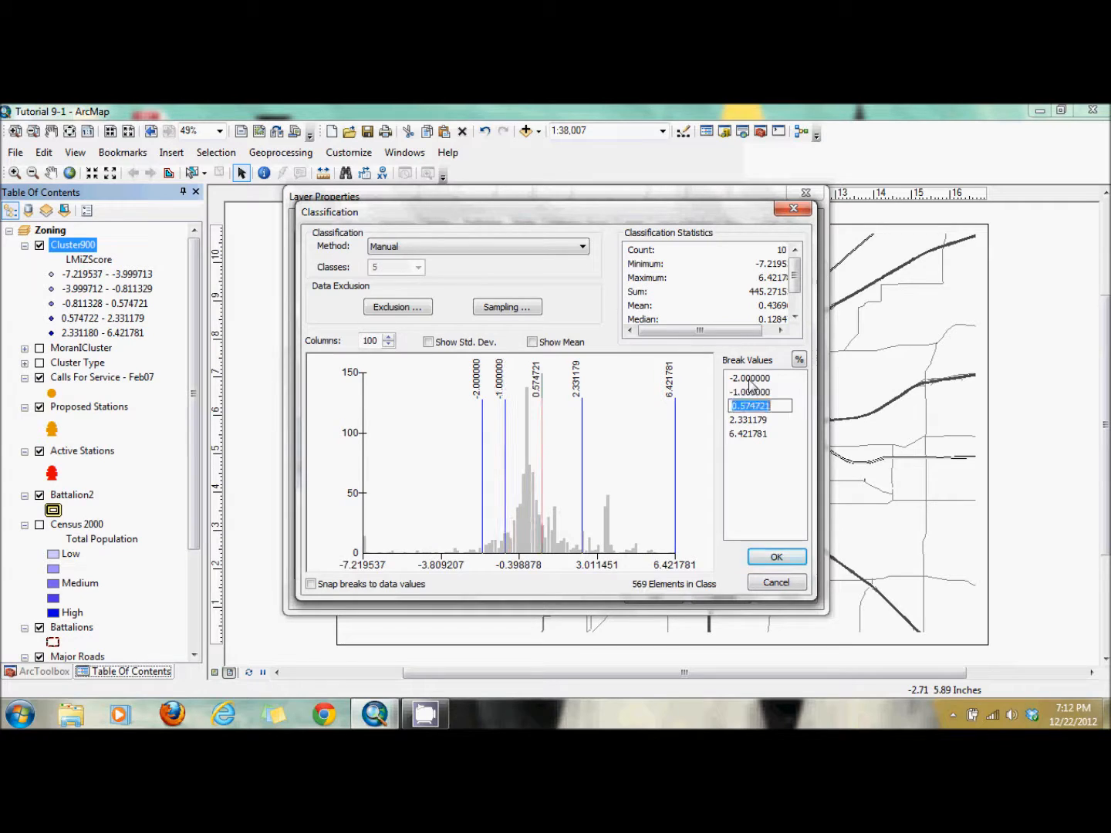
{"action": "type", "text": "1"}
{"action": "key", "text": "Return"}
{"action": "type", "text": "2"}
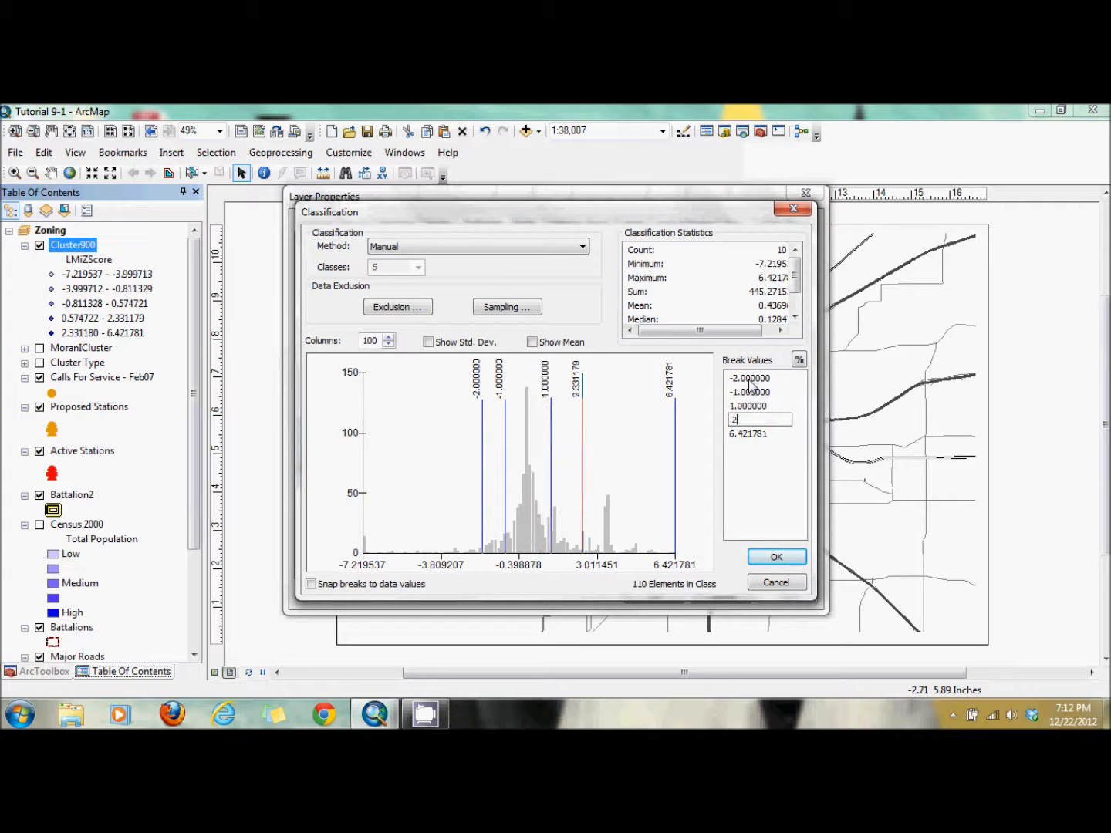
{"action": "key", "text": "Return"}
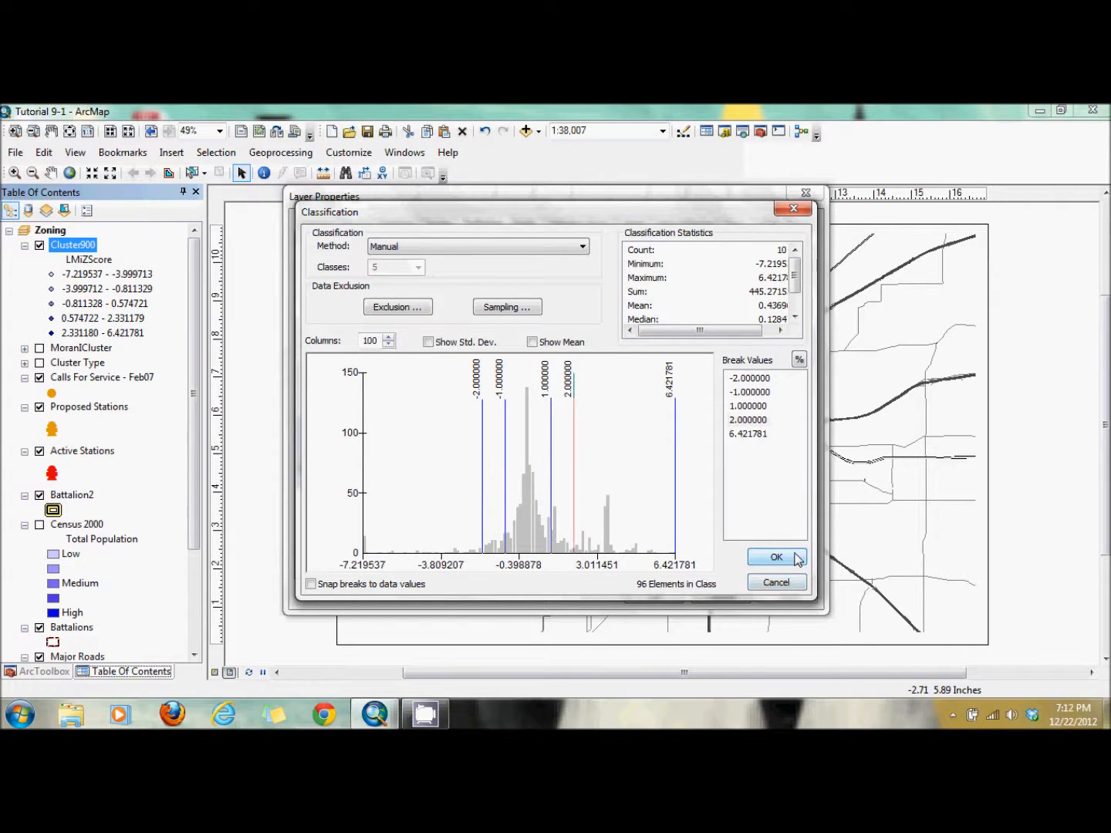
{"action": "left_click", "coordinate": [798, 559]}
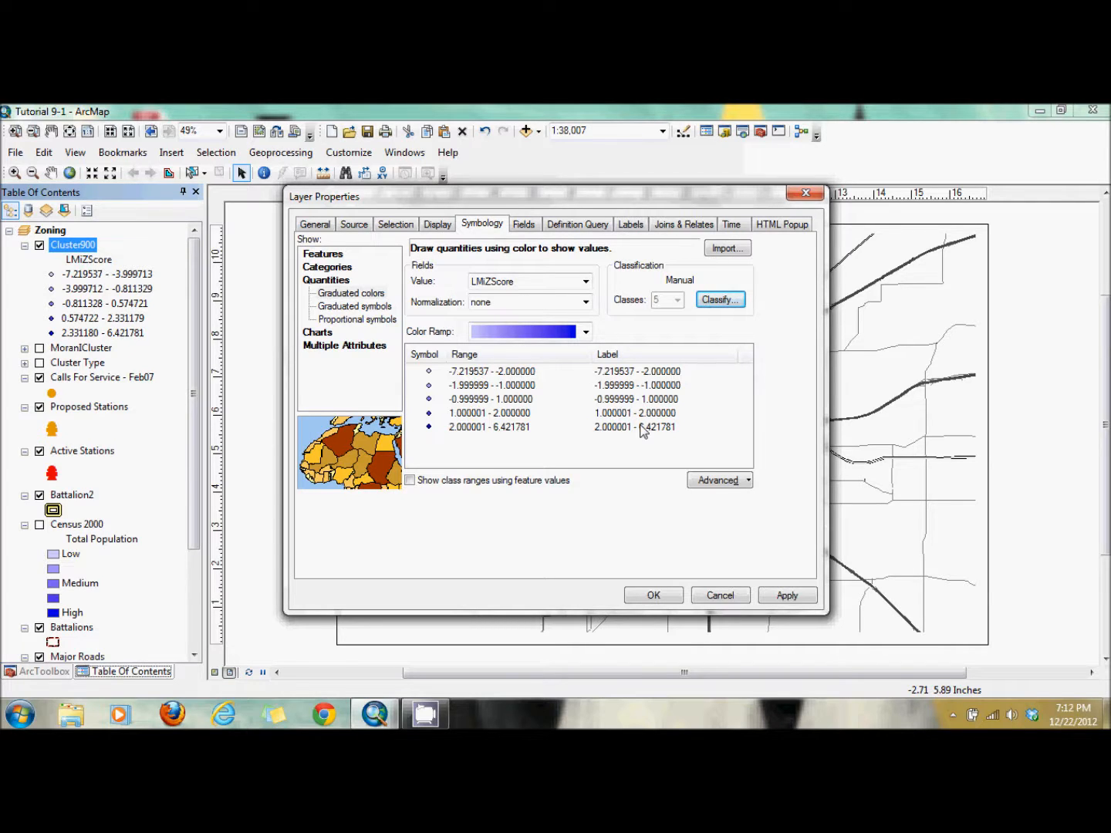
Step: Apply the red-yellow-cyan-blue color ramp to the Cluster900 classes and flip the symbols so high scores are red
{"action": "left_click", "coordinate": [424, 357]}
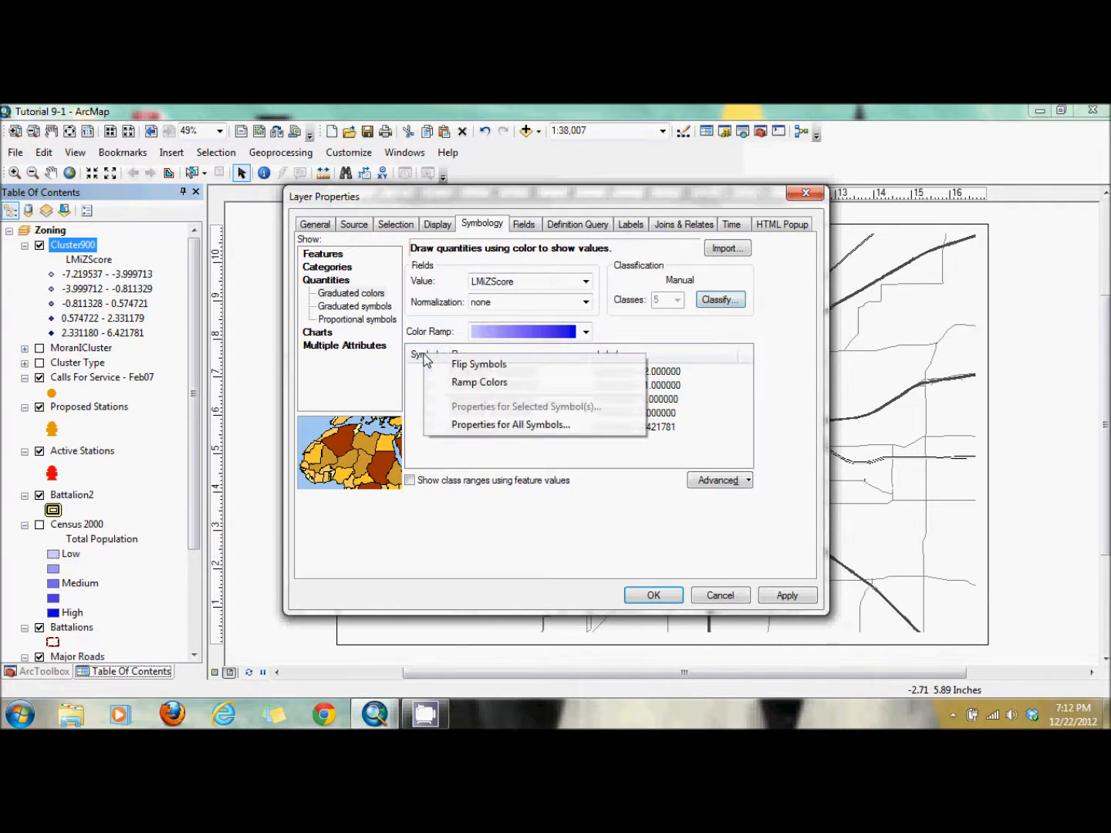
{"action": "left_click", "coordinate": [585, 332]}
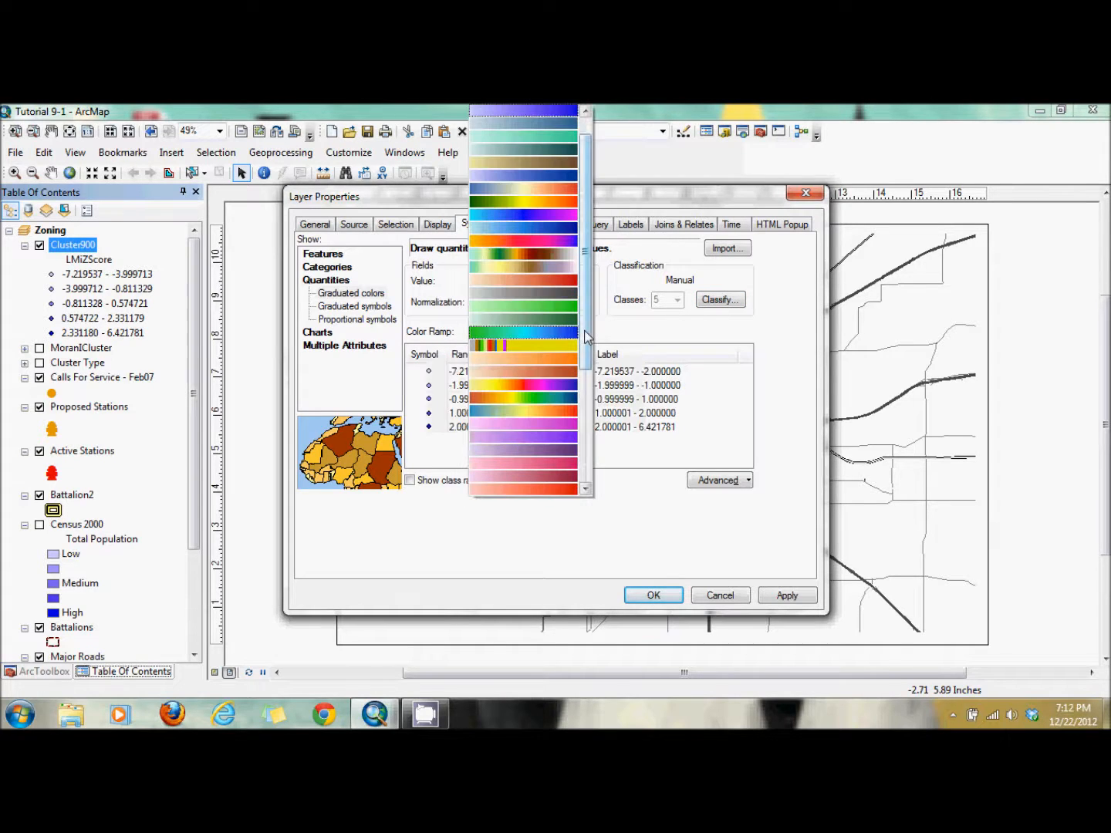
{"action": "left_click_drag", "start_coordinate": [585, 335], "coordinate": [588, 406]}
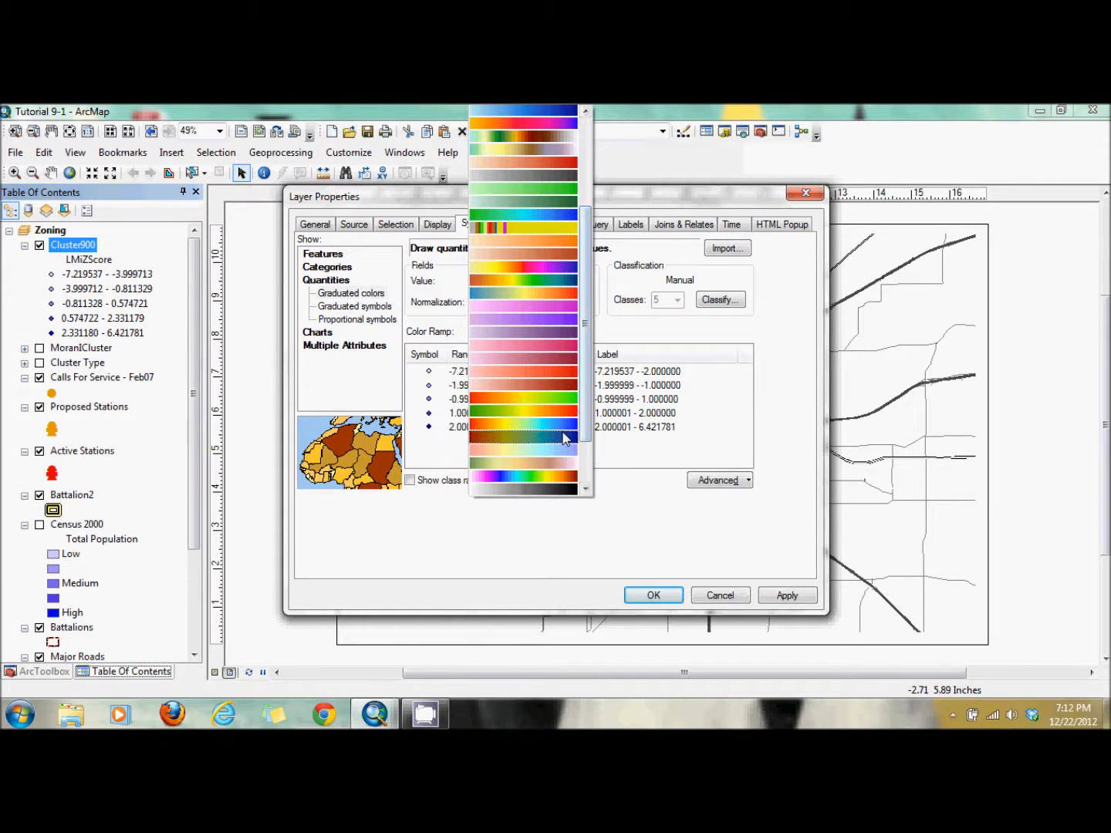
{"action": "left_click", "coordinate": [569, 432]}
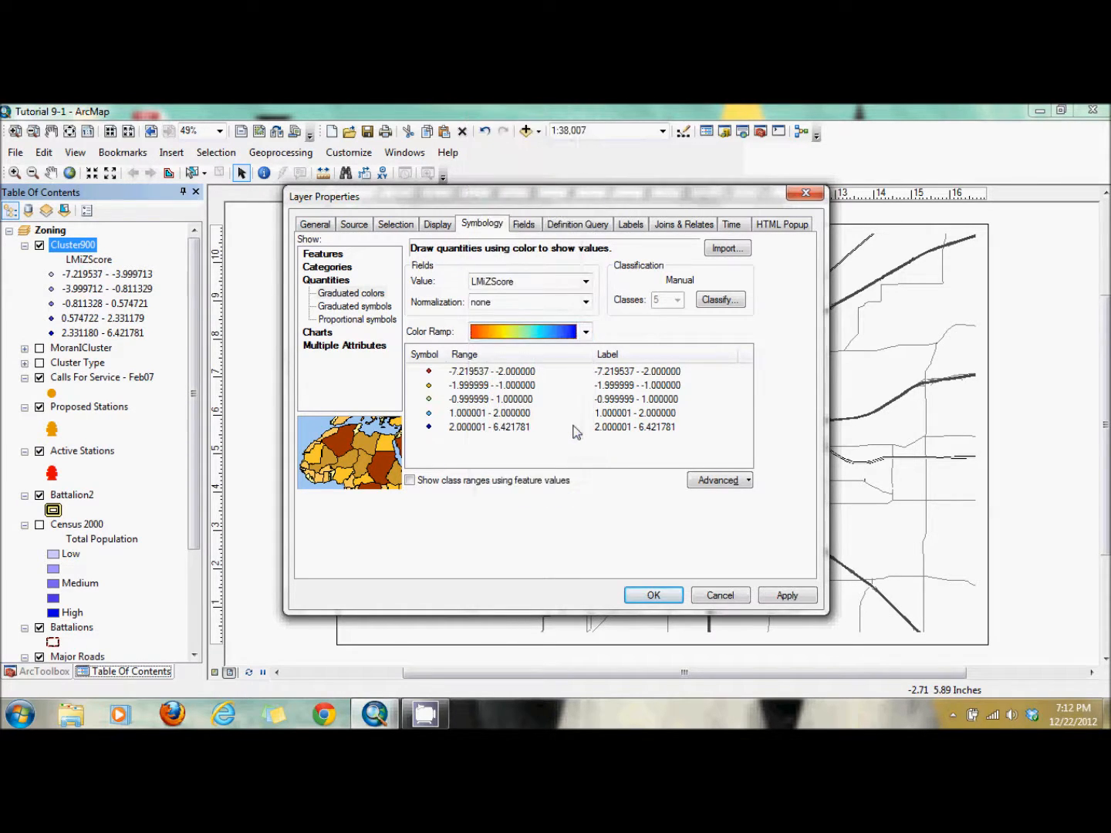
{"action": "right_click", "coordinate": [429, 357]}
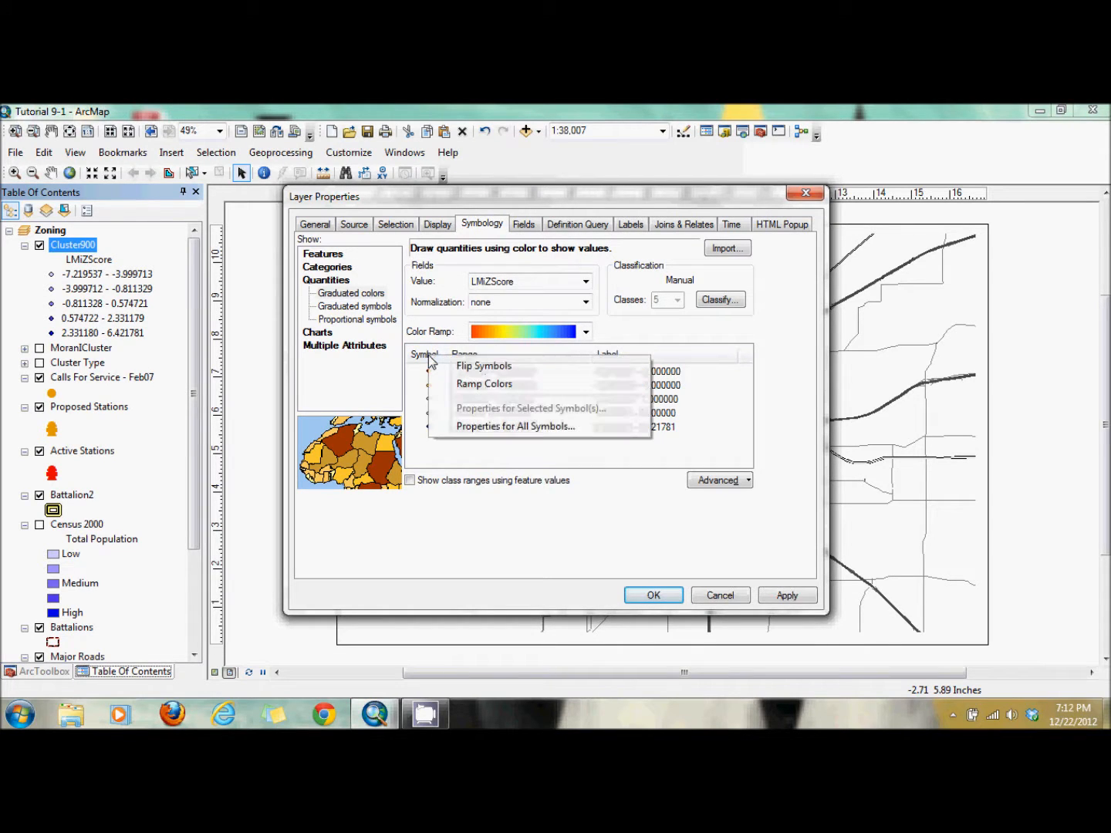
{"action": "left_click", "coordinate": [451, 366]}
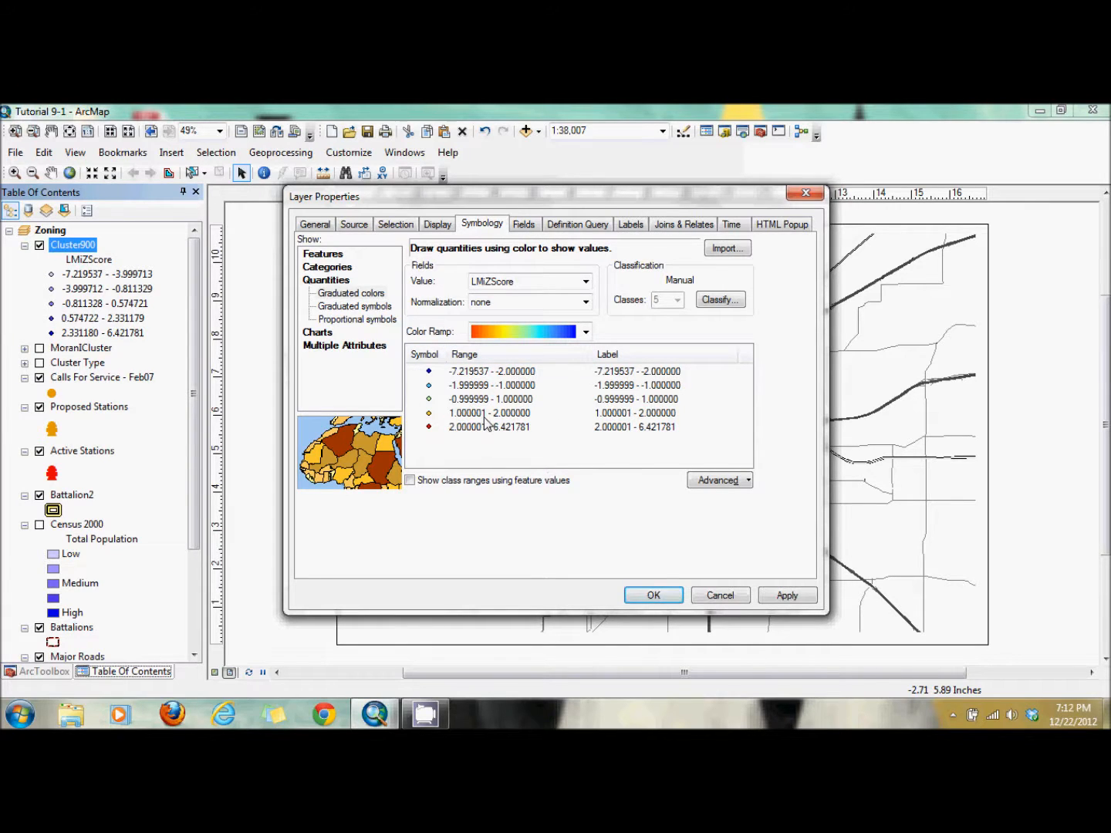
Step: Set the size of all Cluster900 symbols to 10 and apply the new symbology to the map
{"action": "left_click", "coordinate": [427, 356]}
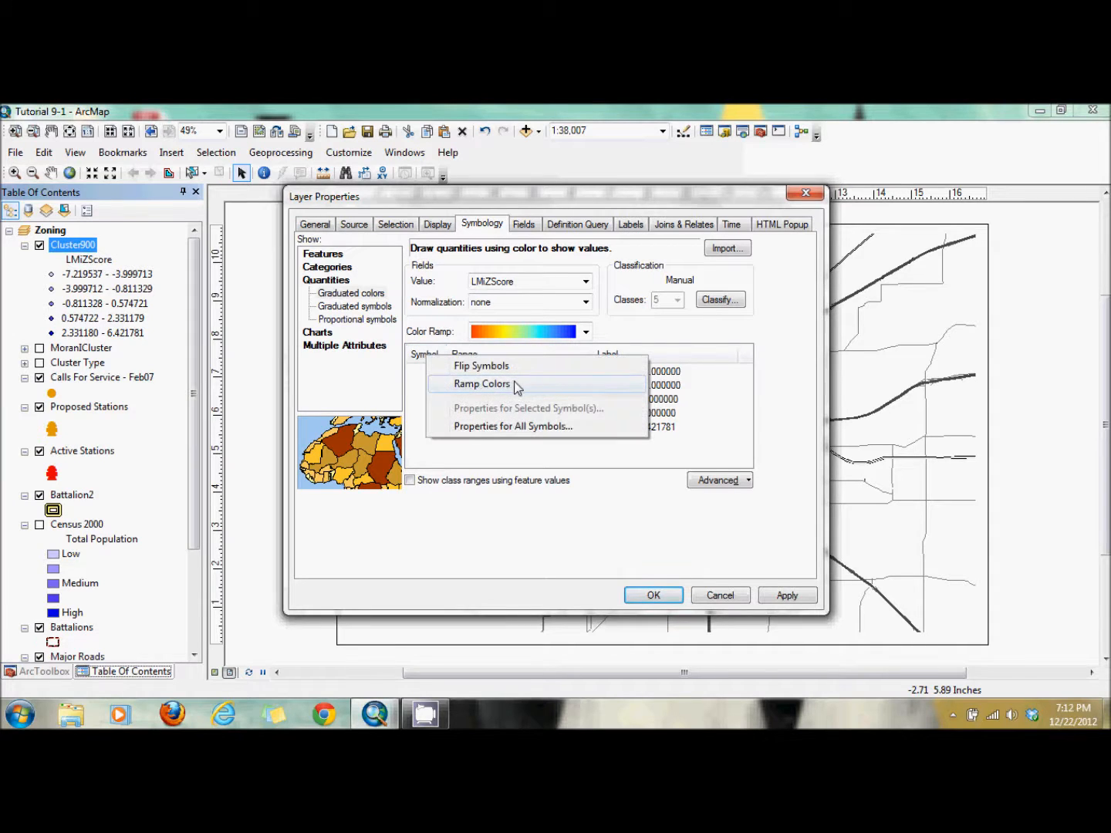
{"action": "left_click", "coordinate": [494, 427]}
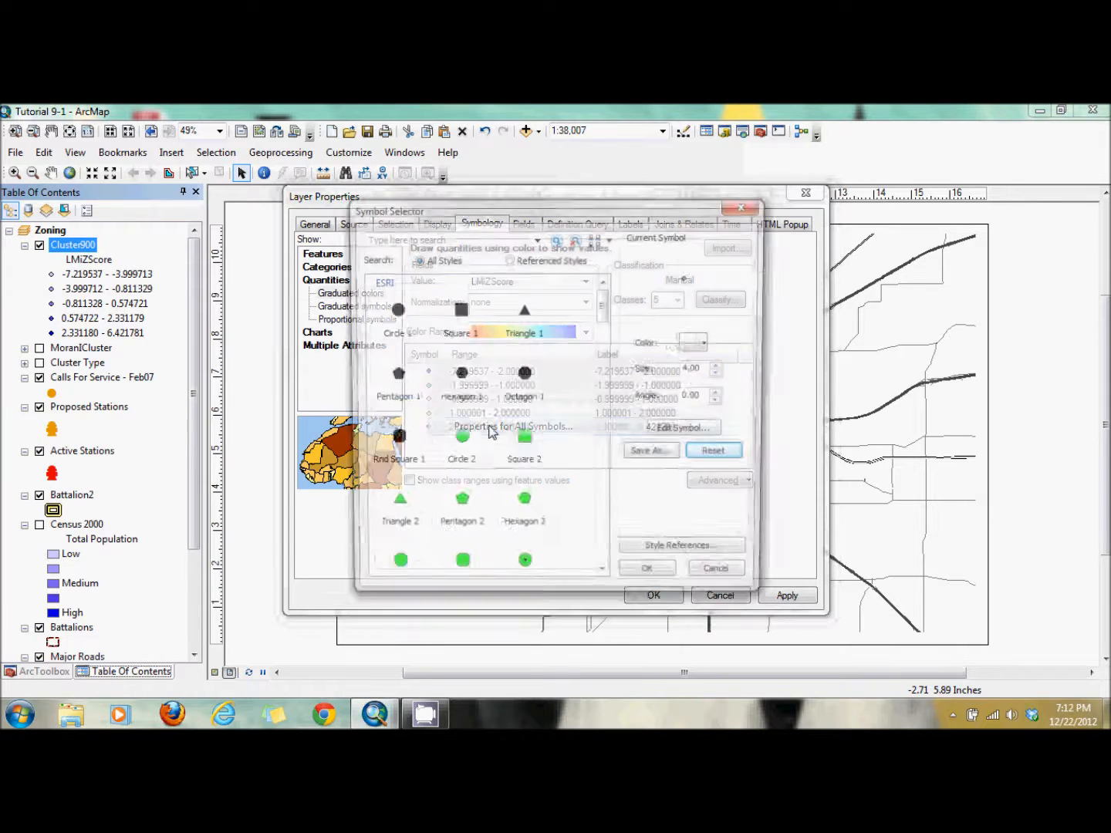
{"action": "left_click_drag", "start_coordinate": [689, 370], "coordinate": [722, 375]}
{"action": "type", "text": "10"}
{"action": "left_click", "coordinate": [652, 579]}
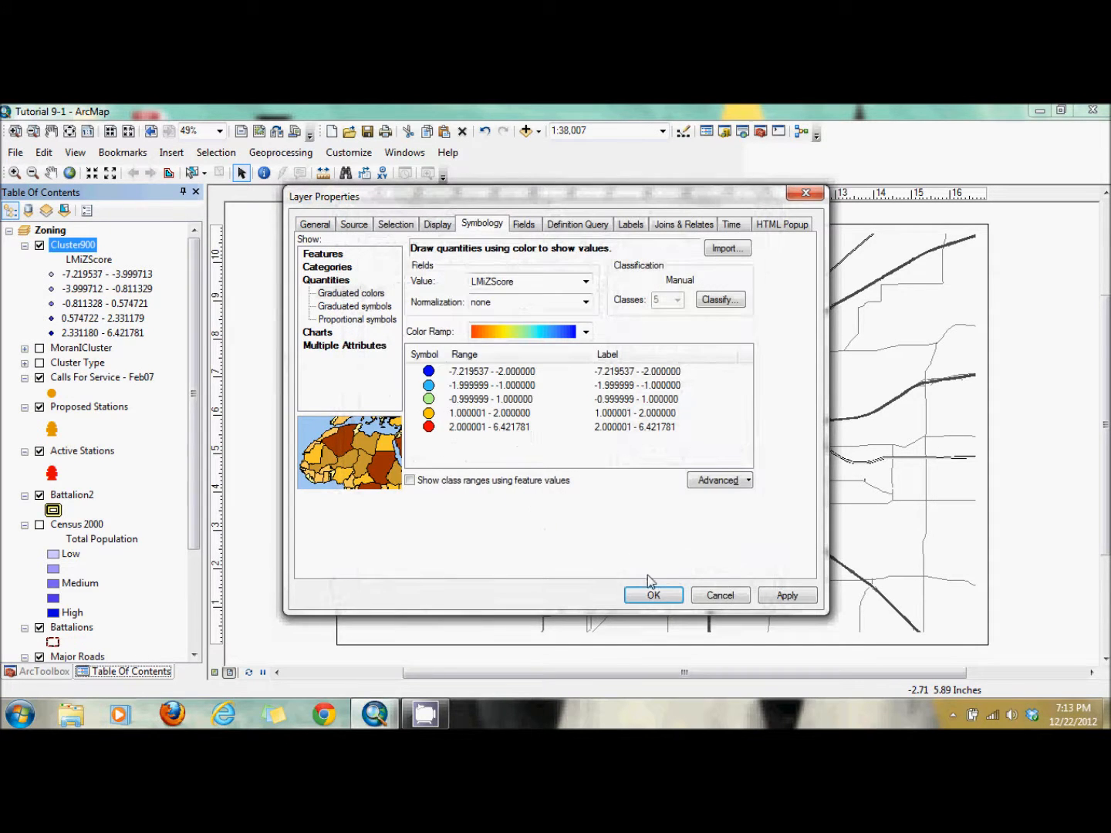
{"action": "left_click", "coordinate": [654, 596]}
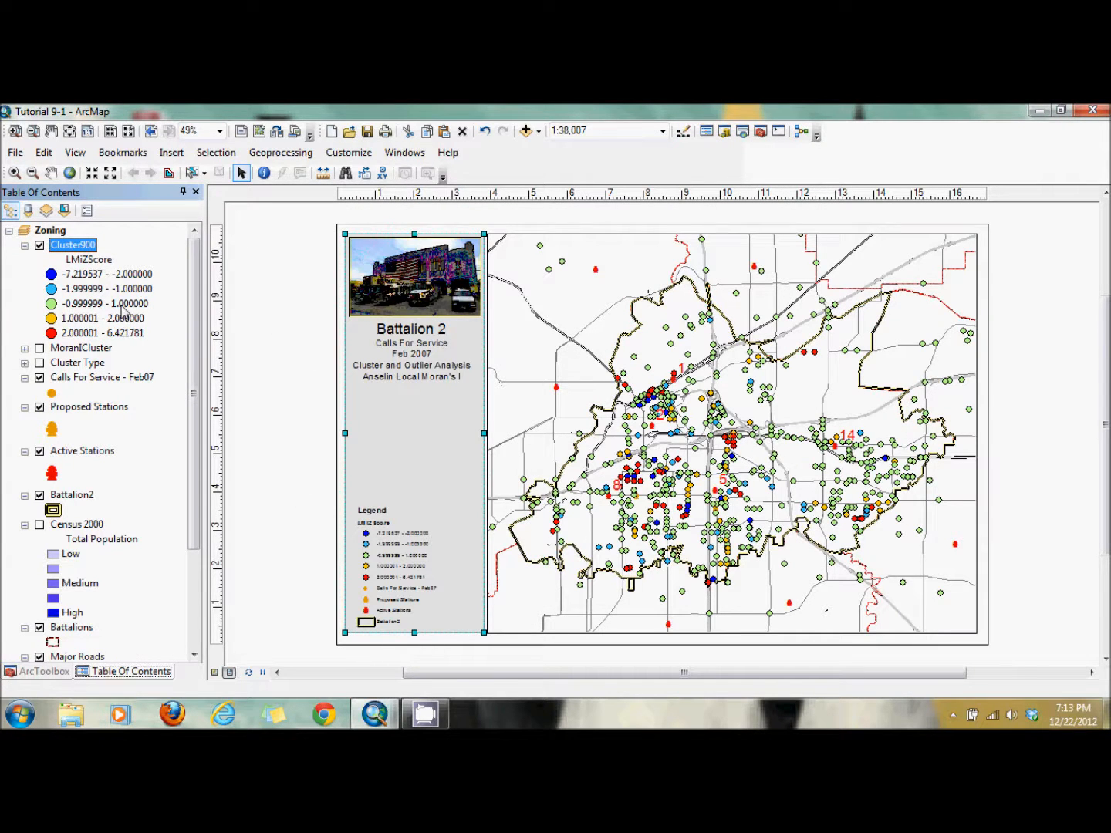
Step: Apply the red-yellow-cyan-blue color ramp to the MoranICluster classes and flip the symbols so scores above 2.0 are red
{"action": "left_click", "coordinate": [24, 349]}
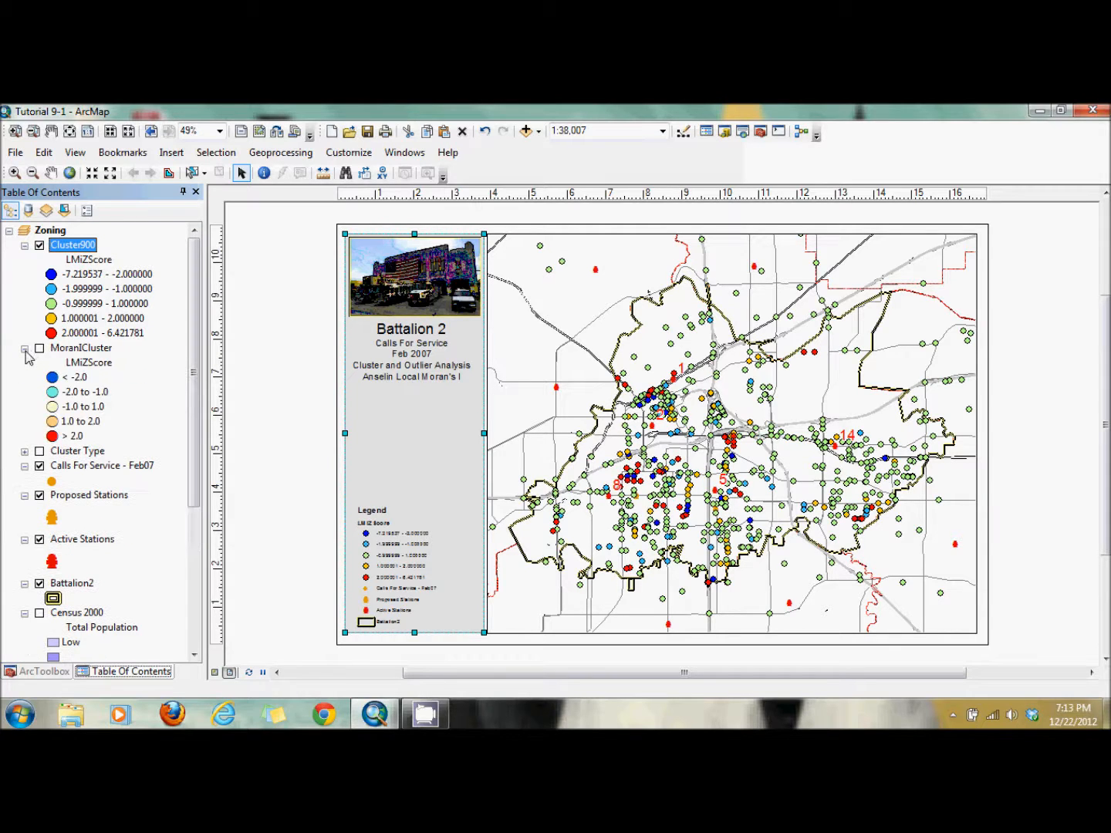
{"action": "double_click", "coordinate": [88, 351]}
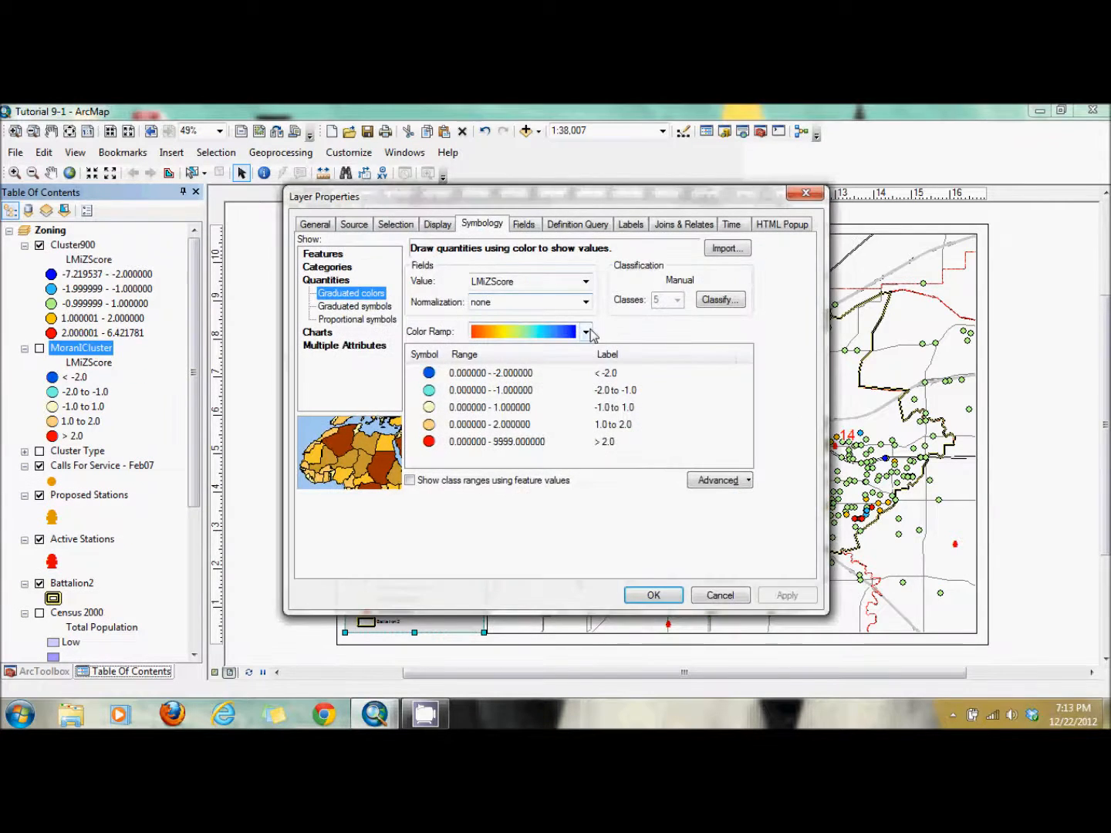
{"action": "left_click", "coordinate": [590, 334]}
{"action": "left_click", "coordinate": [571, 359]}
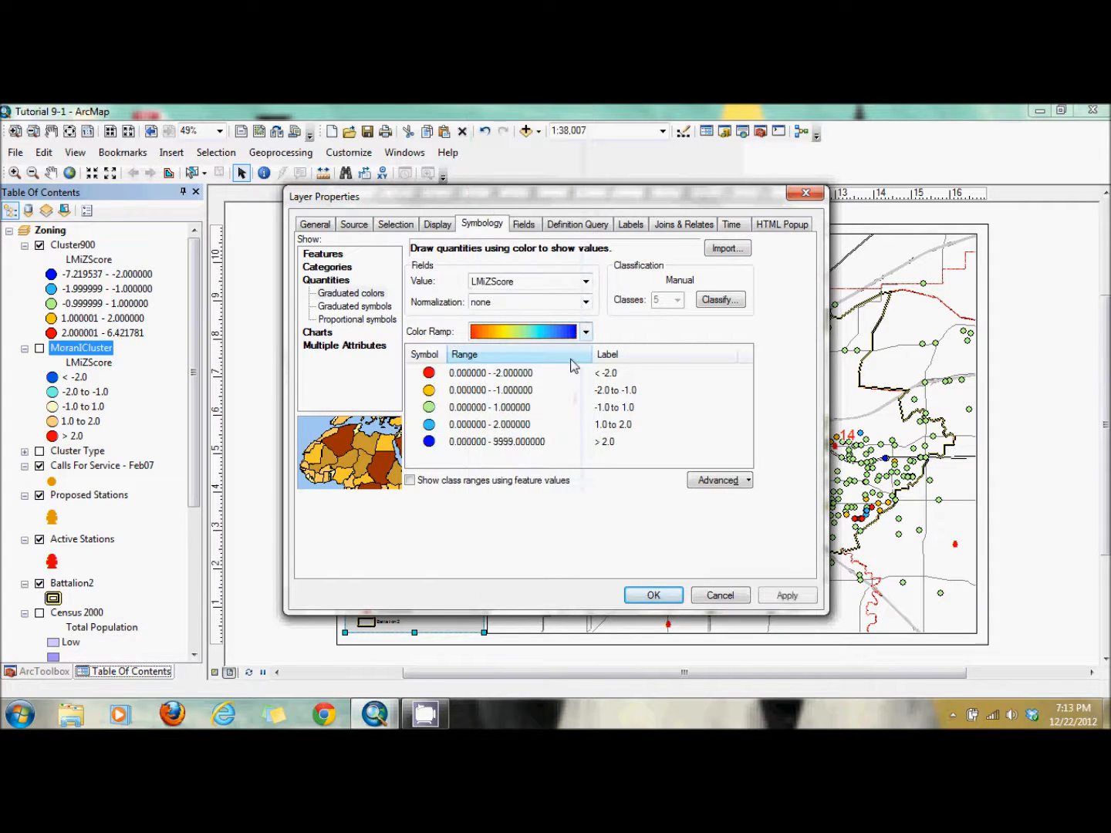
{"action": "left_click", "coordinate": [436, 357]}
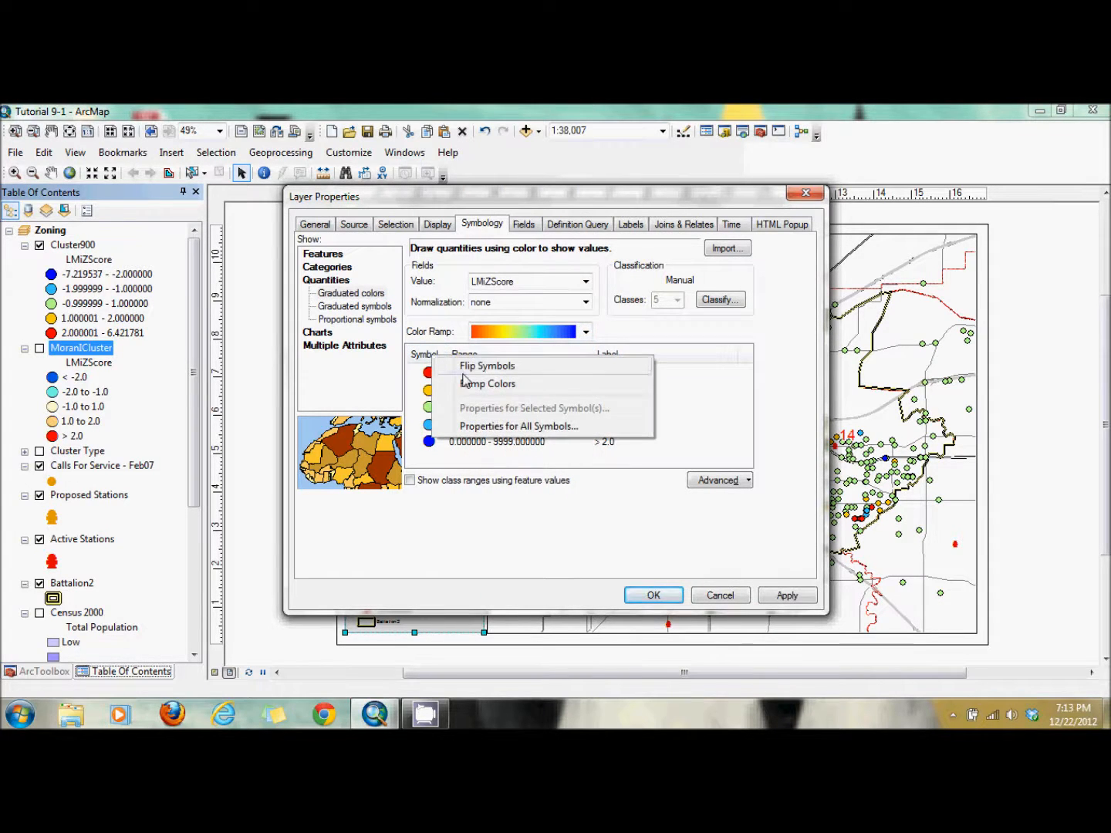
{"action": "left_click", "coordinate": [479, 368]}
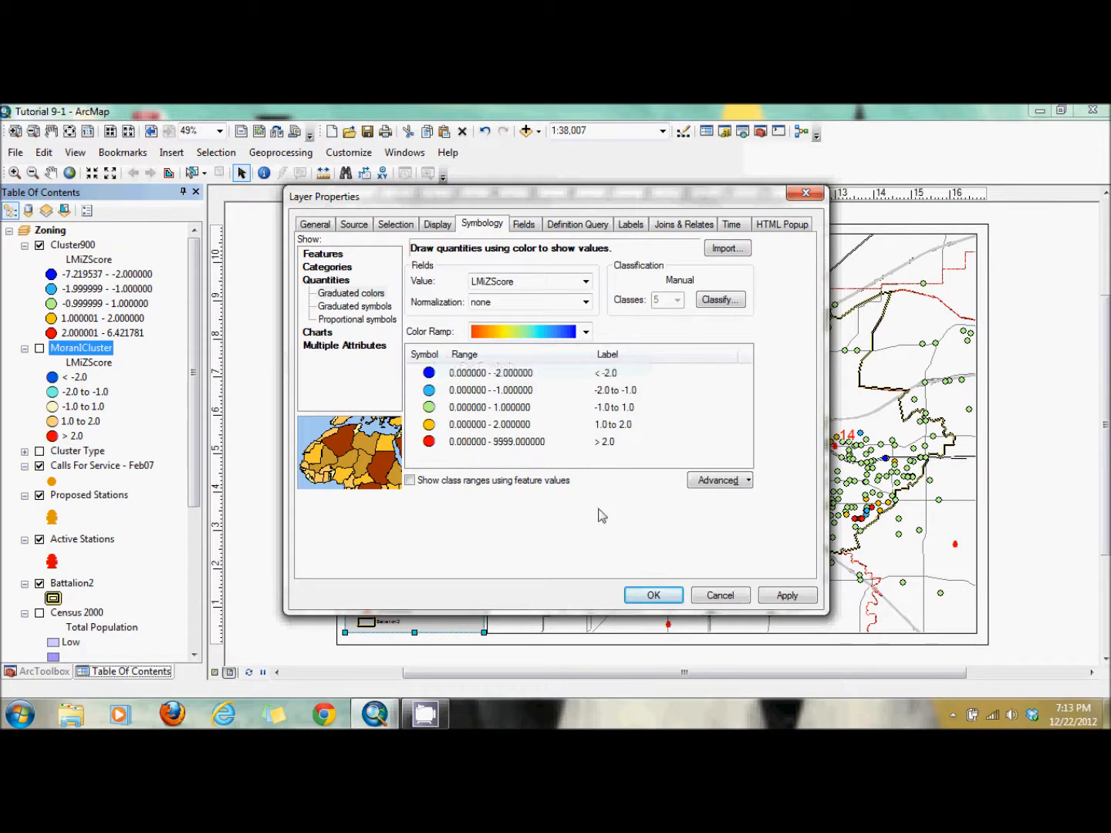
{"action": "left_click", "coordinate": [654, 595]}
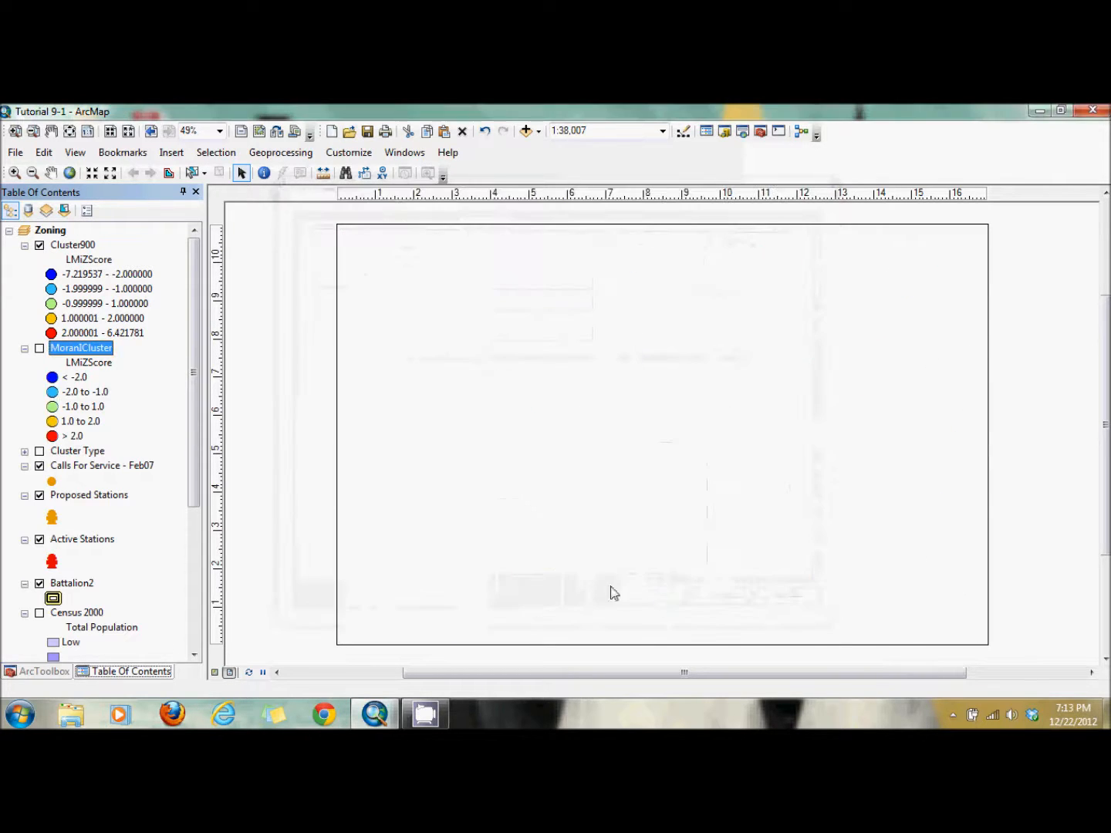
Step: Compare the MoranICluster and Cluster900 results by toggling their visibility, leaving only Cluster900 displayed with MoranICluster collapsed
{"action": "left_click", "coordinate": [39, 348]}
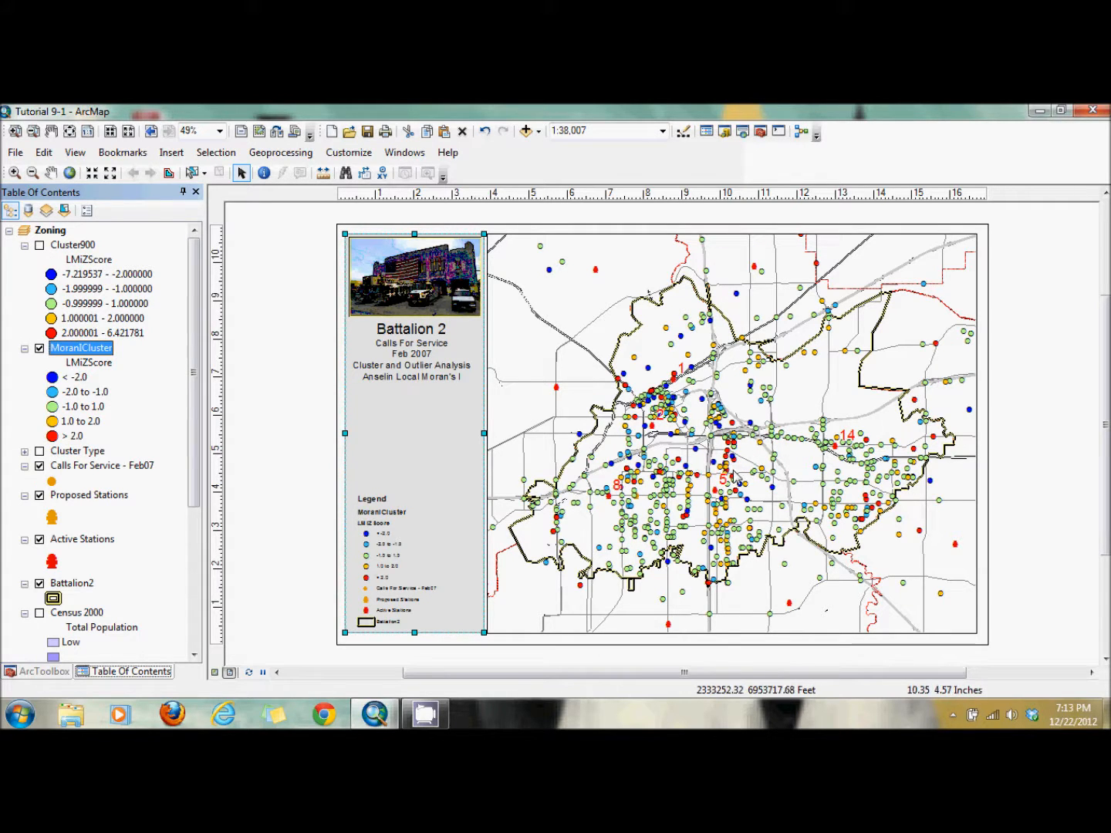
{"action": "left_click", "coordinate": [39, 245]}
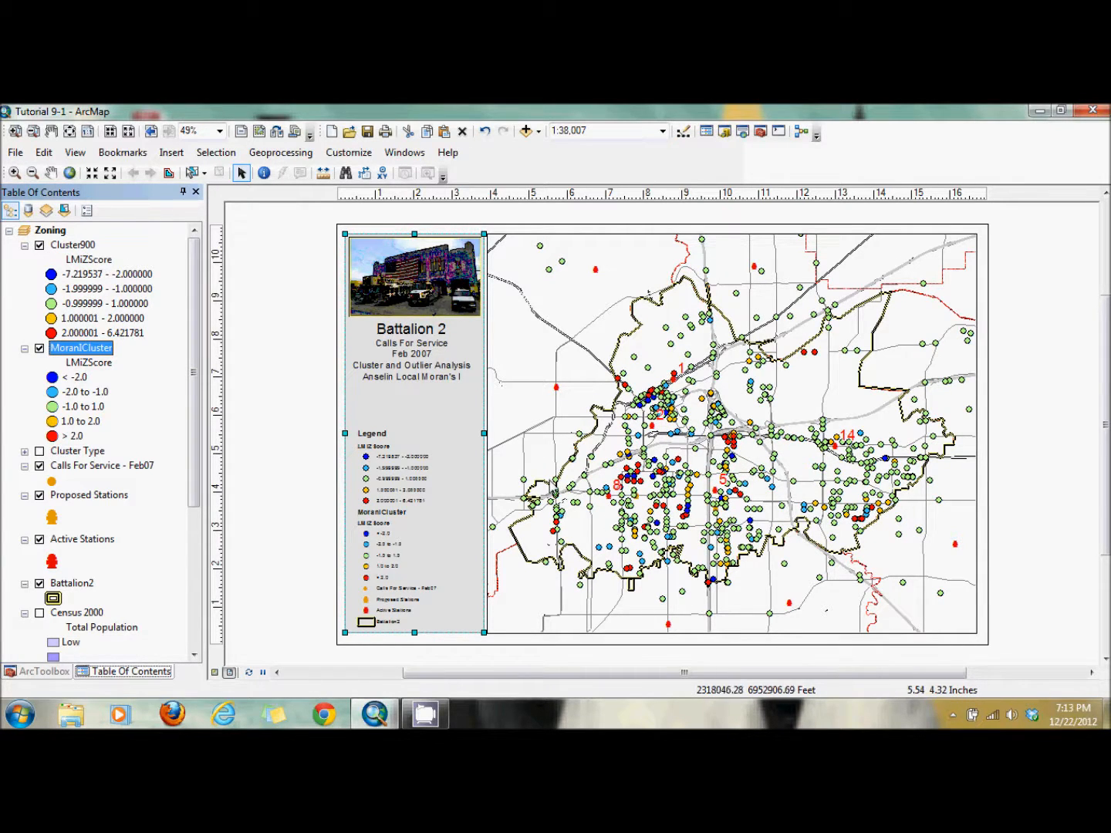
{"action": "left_click", "coordinate": [40, 248]}
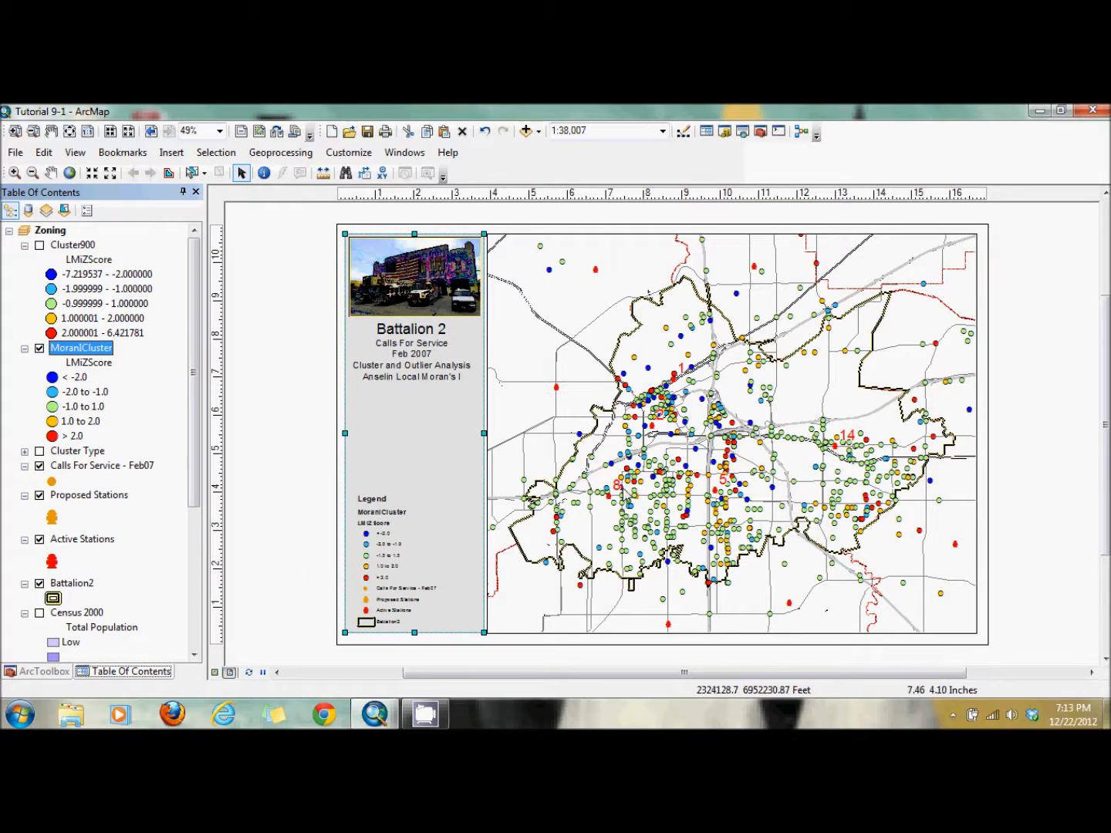
{"action": "left_click", "coordinate": [40, 245]}
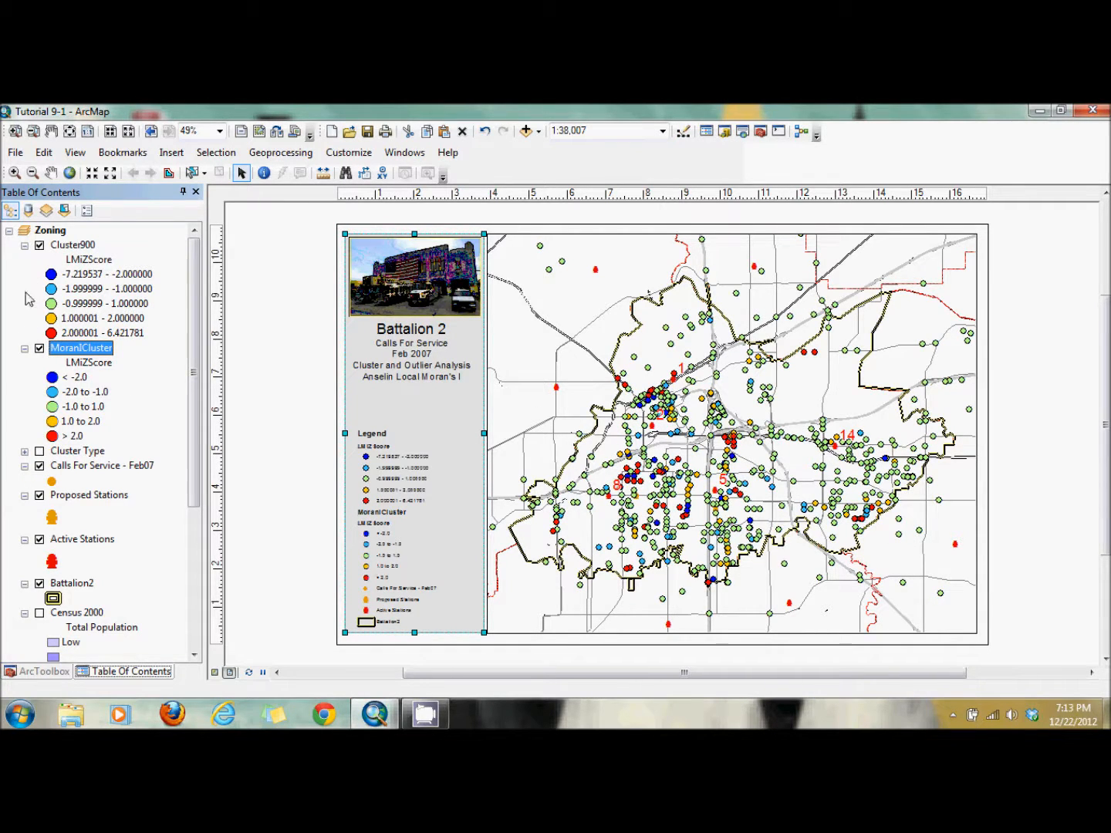
{"action": "left_click", "coordinate": [39, 349]}
{"action": "left_click", "coordinate": [24, 349]}
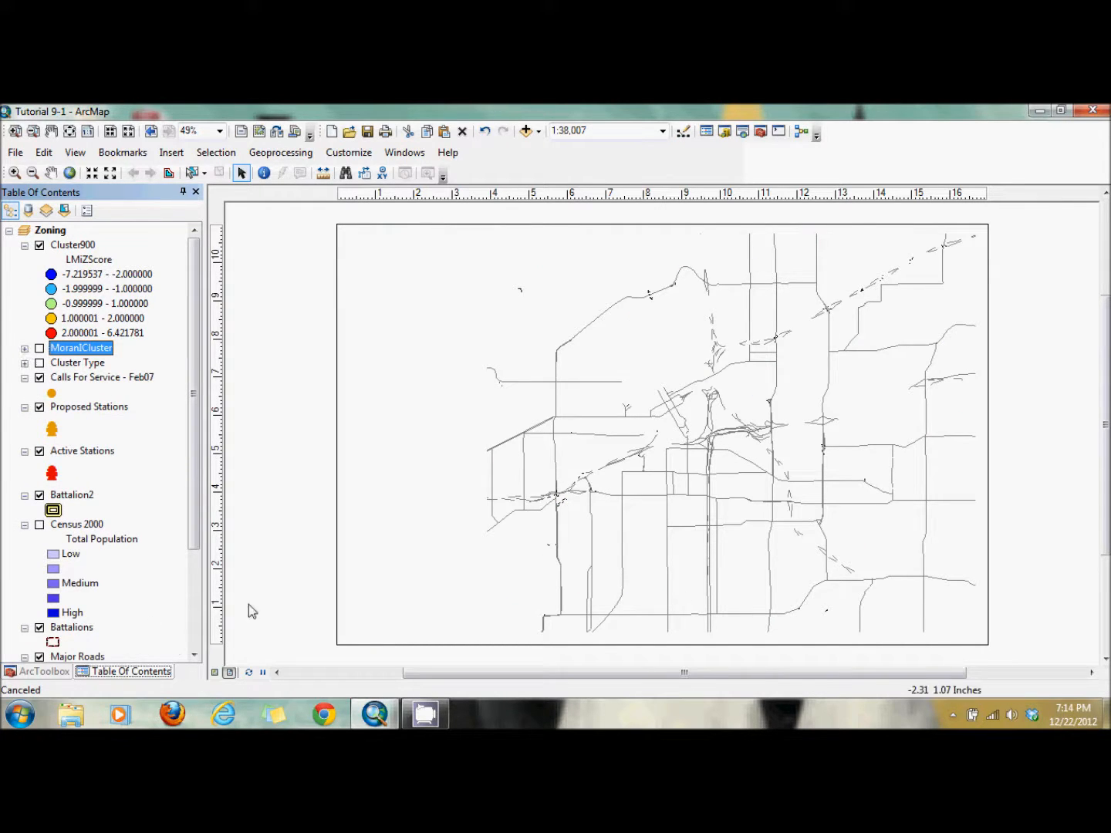
{"action": "left_click", "coordinate": [247, 674]}
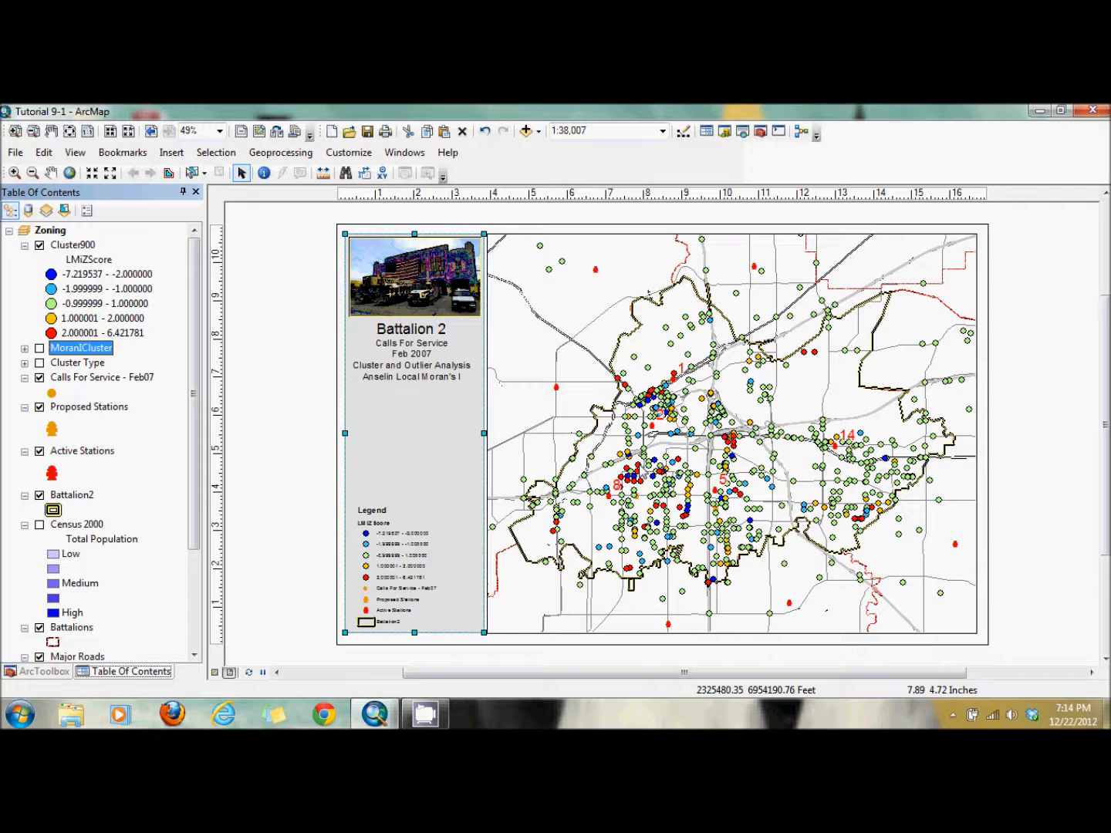
Step: Duplicate the Cluster900 layer within the Zoning data frame and rename the copy Cluster Type 900
{"action": "right_click", "coordinate": [75, 245]}
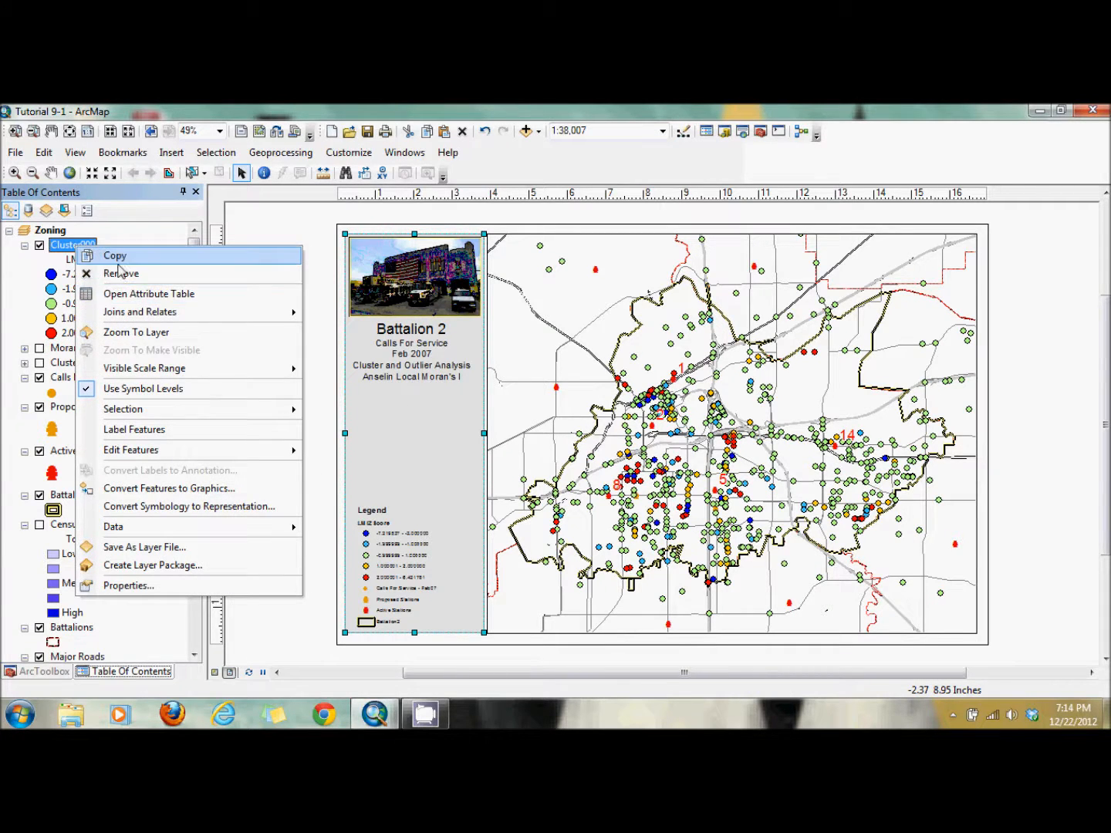
{"action": "left_click", "coordinate": [122, 260]}
{"action": "right_click", "coordinate": [40, 227]}
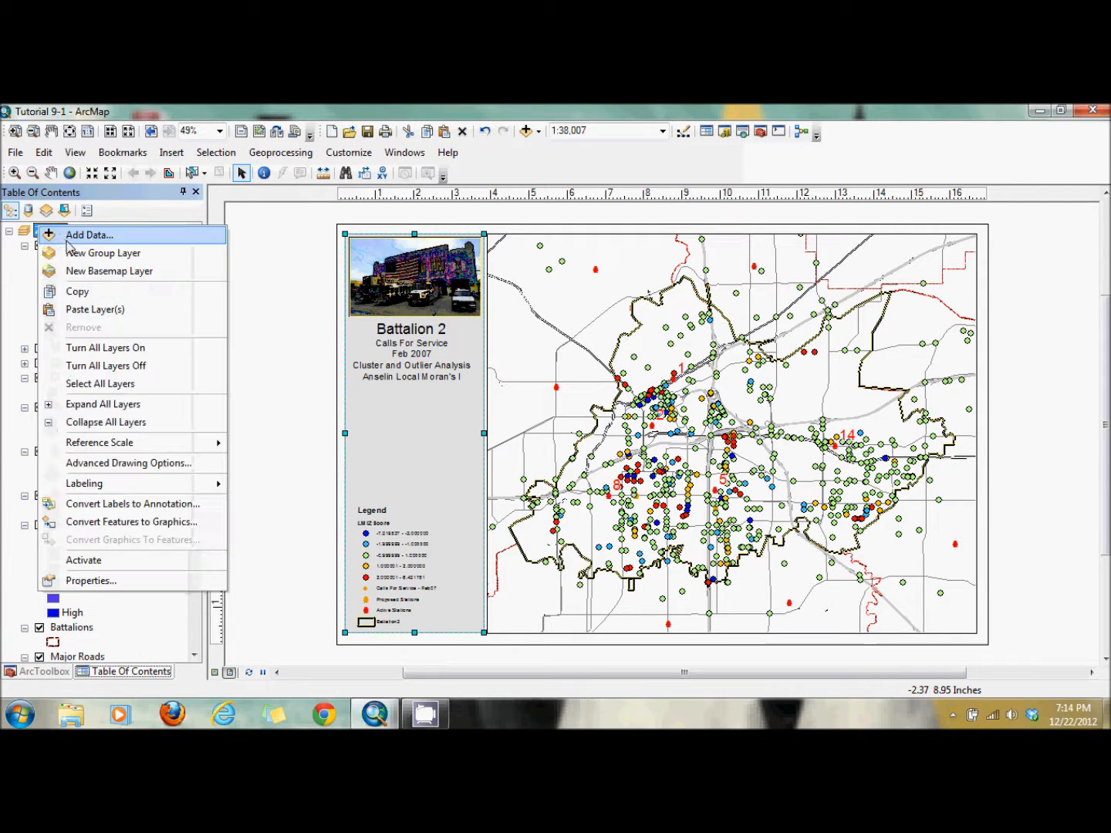
{"action": "left_click", "coordinate": [87, 310]}
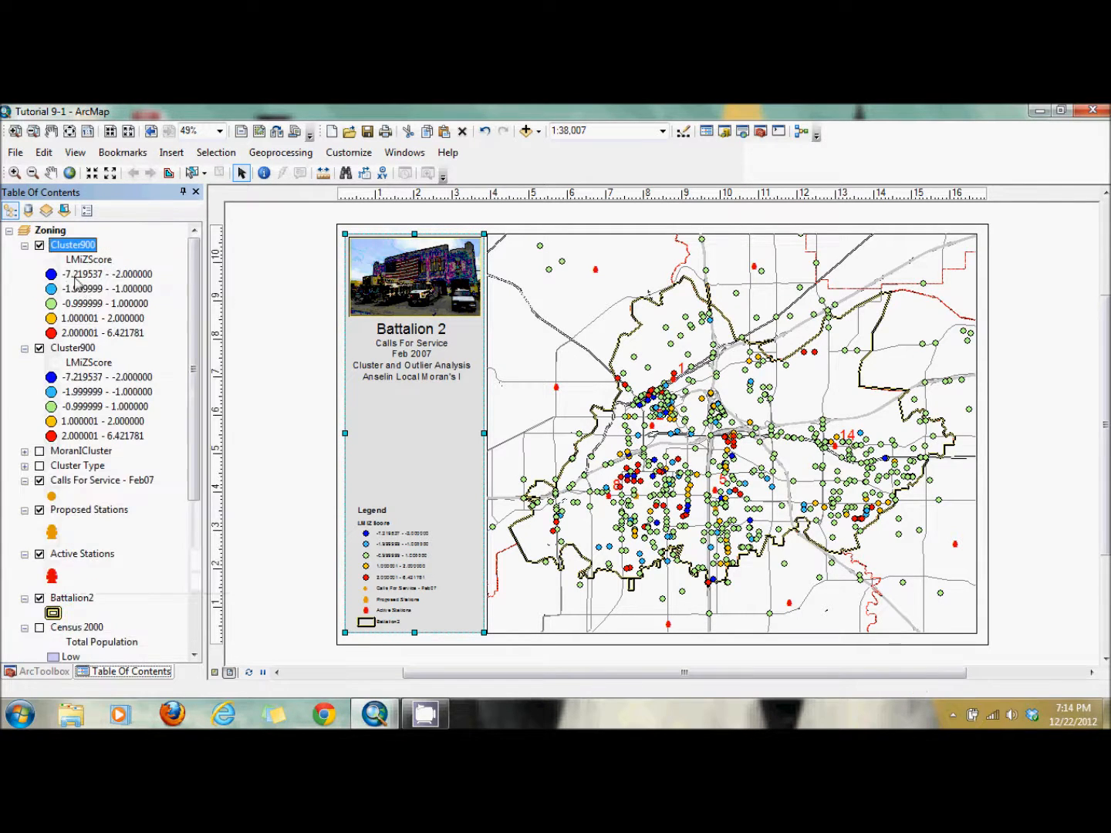
{"action": "left_click", "coordinate": [76, 245]}
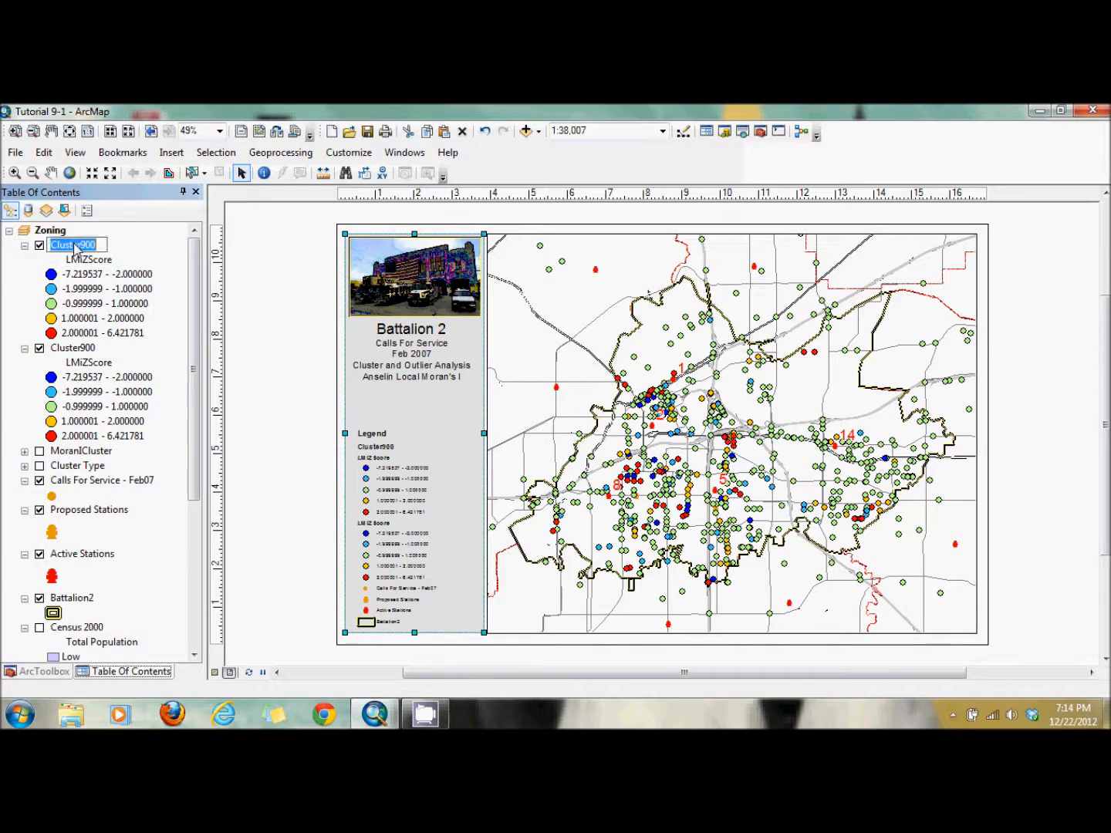
{"action": "type", "text": "Cl"}
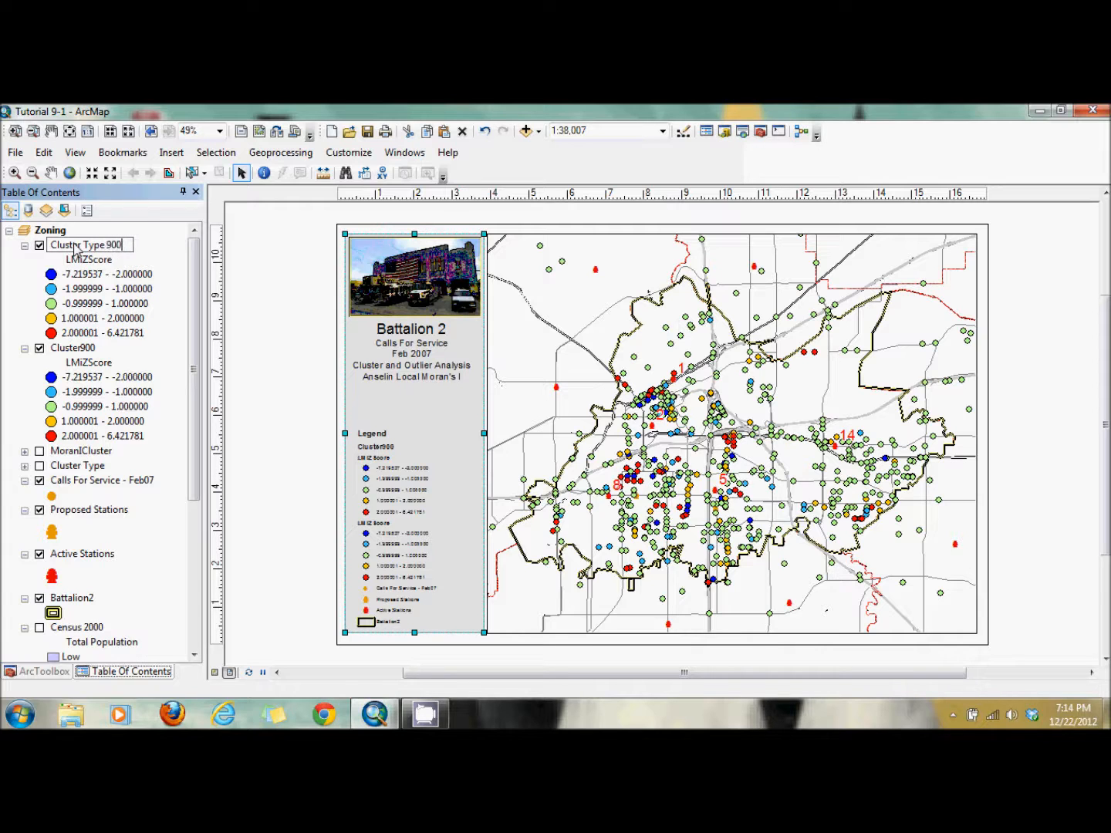
{"action": "key", "text": "Return"}
Step: Symbolize Cluster Type 900 by unique values of COType with only HH, HL, LH and LL, excluding all other values and the blank one
{"action": "double_click", "coordinate": [86, 246]}
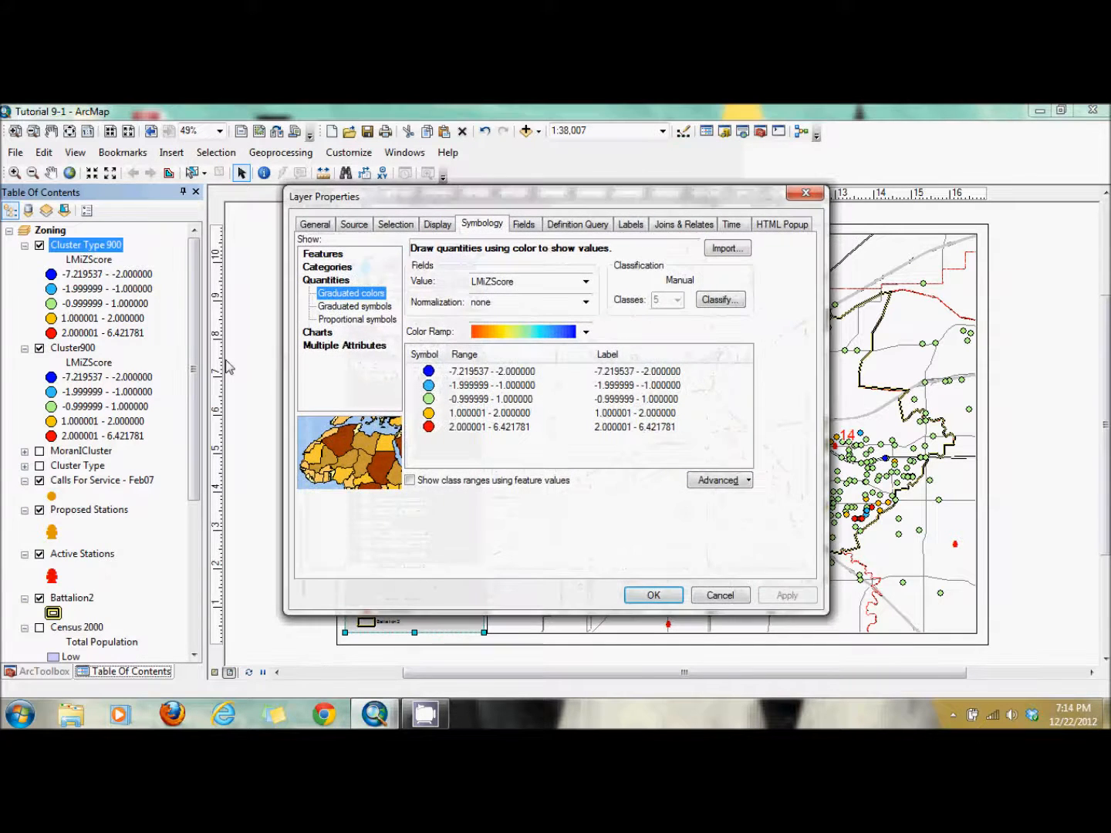
{"action": "left_click", "coordinate": [327, 267]}
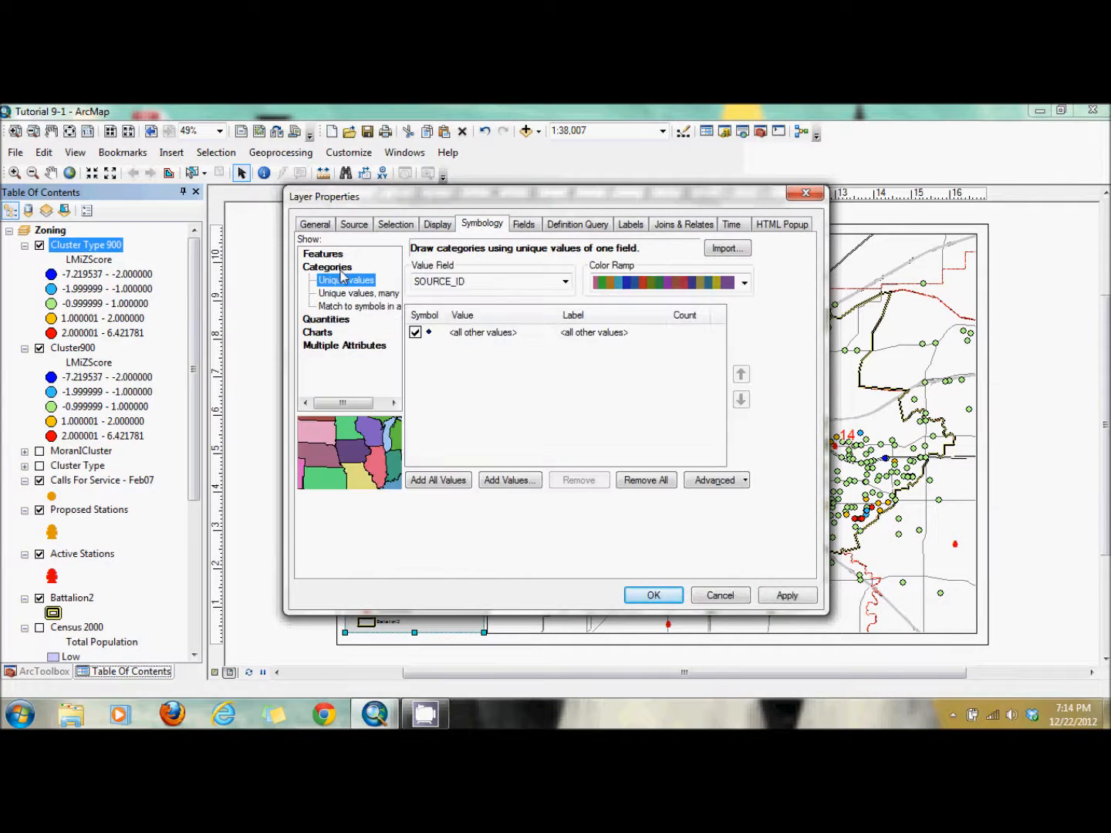
{"action": "left_click", "coordinate": [496, 284]}
{"action": "left_click", "coordinate": [479, 349]}
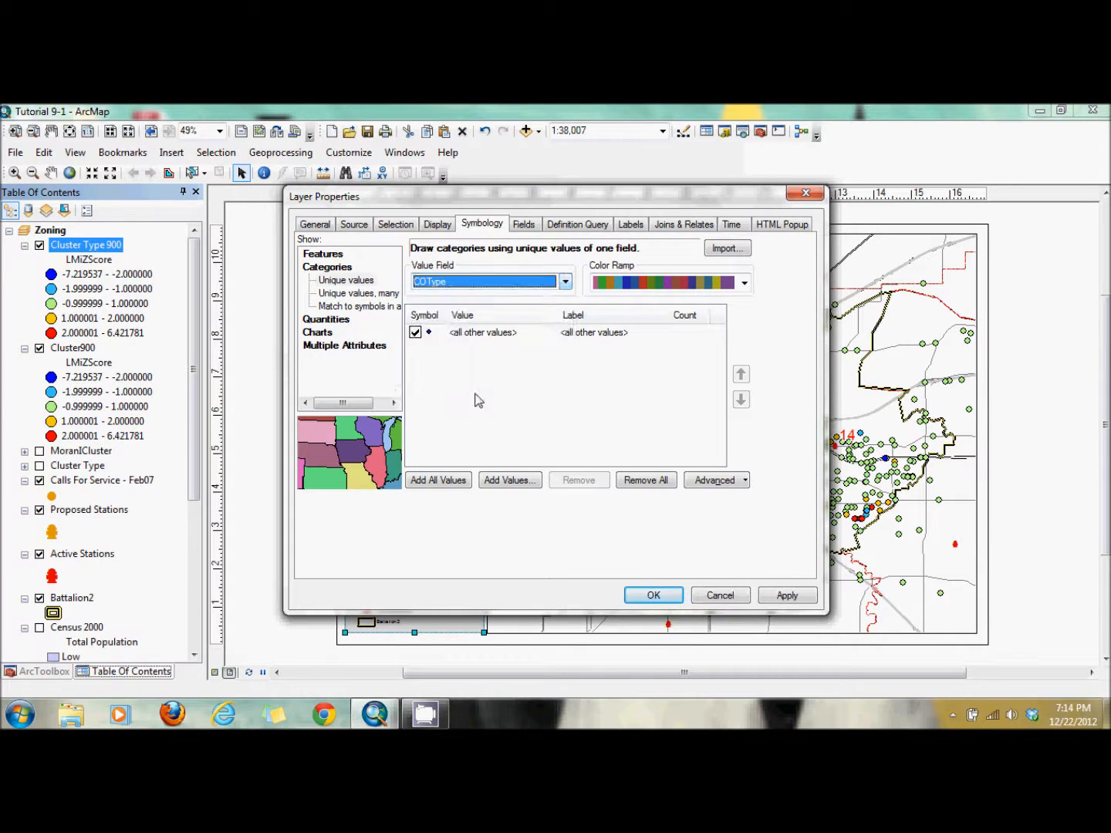
{"action": "left_click", "coordinate": [463, 482]}
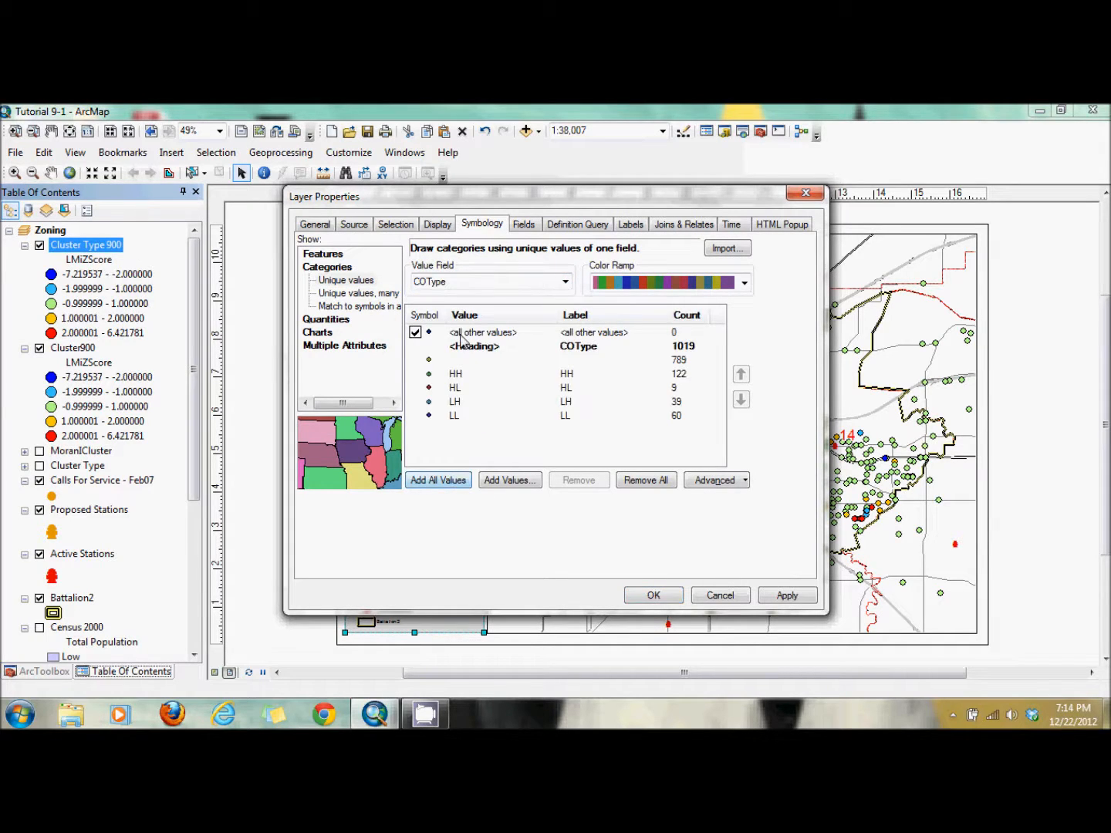
{"action": "left_click", "coordinate": [415, 333]}
{"action": "left_click", "coordinate": [478, 360]}
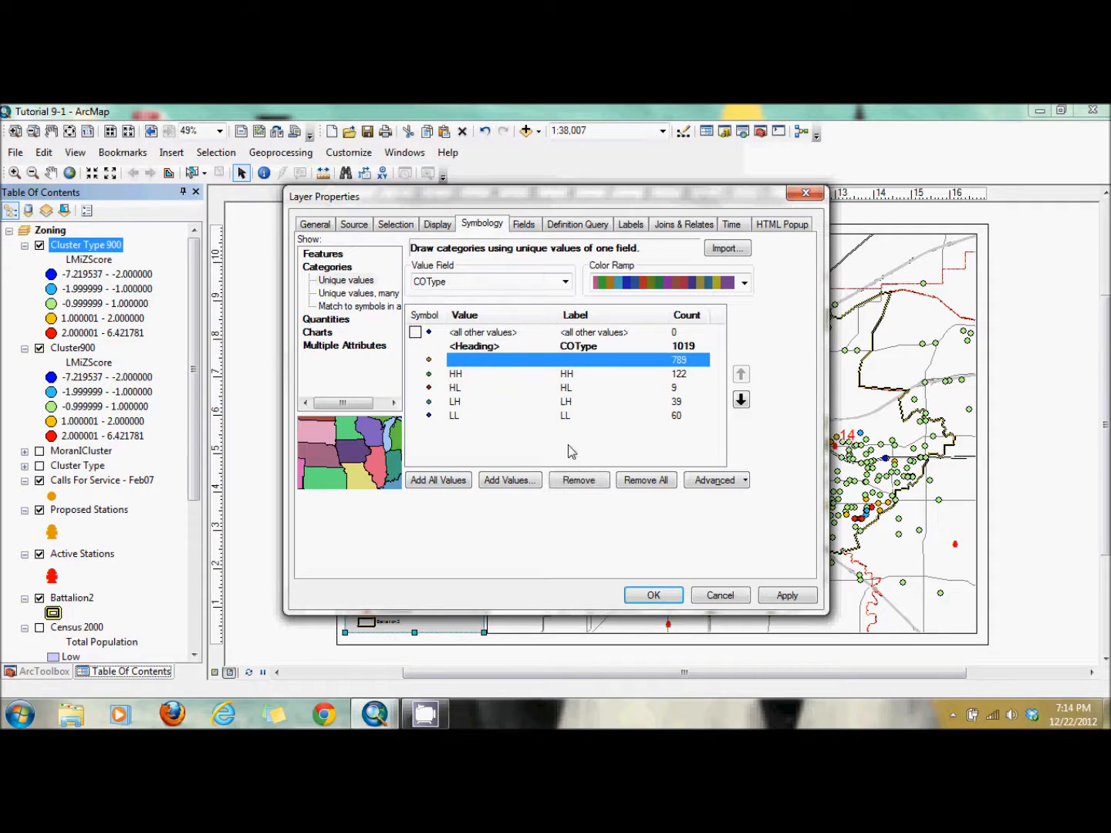
{"action": "left_click", "coordinate": [576, 484]}
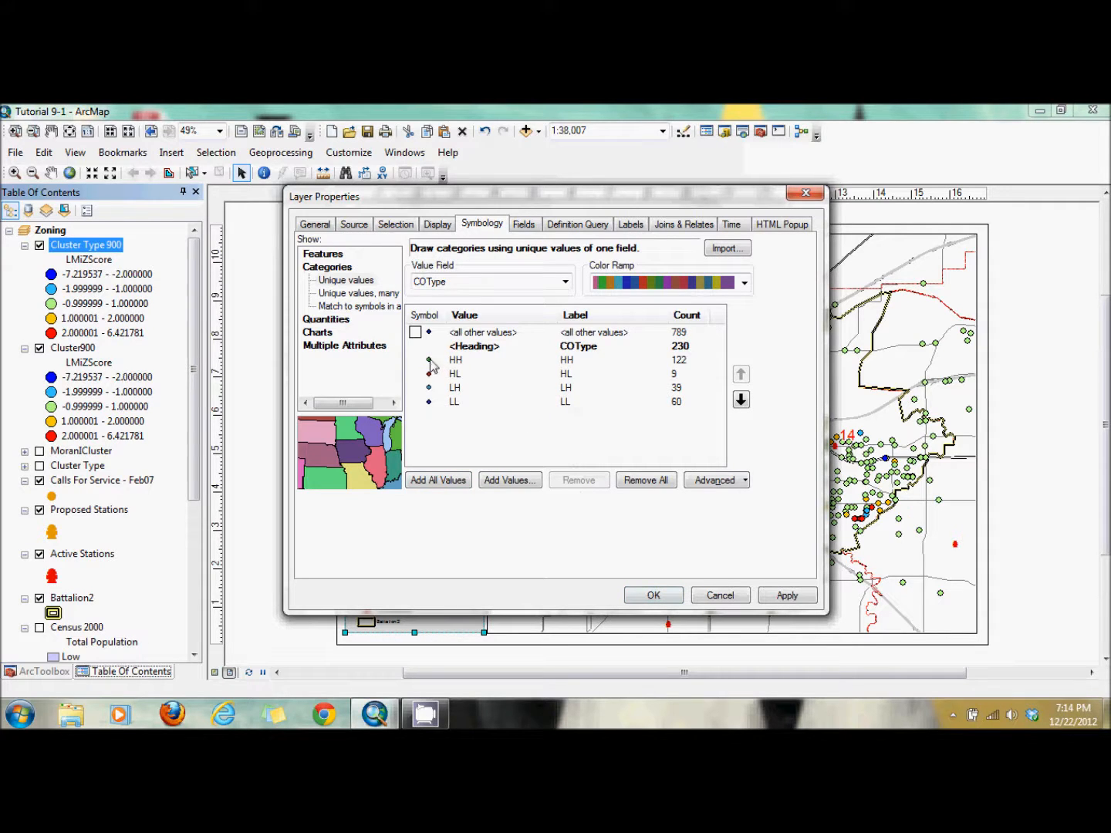
Step: Assign the Circle 1 marker to all category symbols of the Cluster Type 900 layer
{"action": "left_click", "coordinate": [427, 315]}
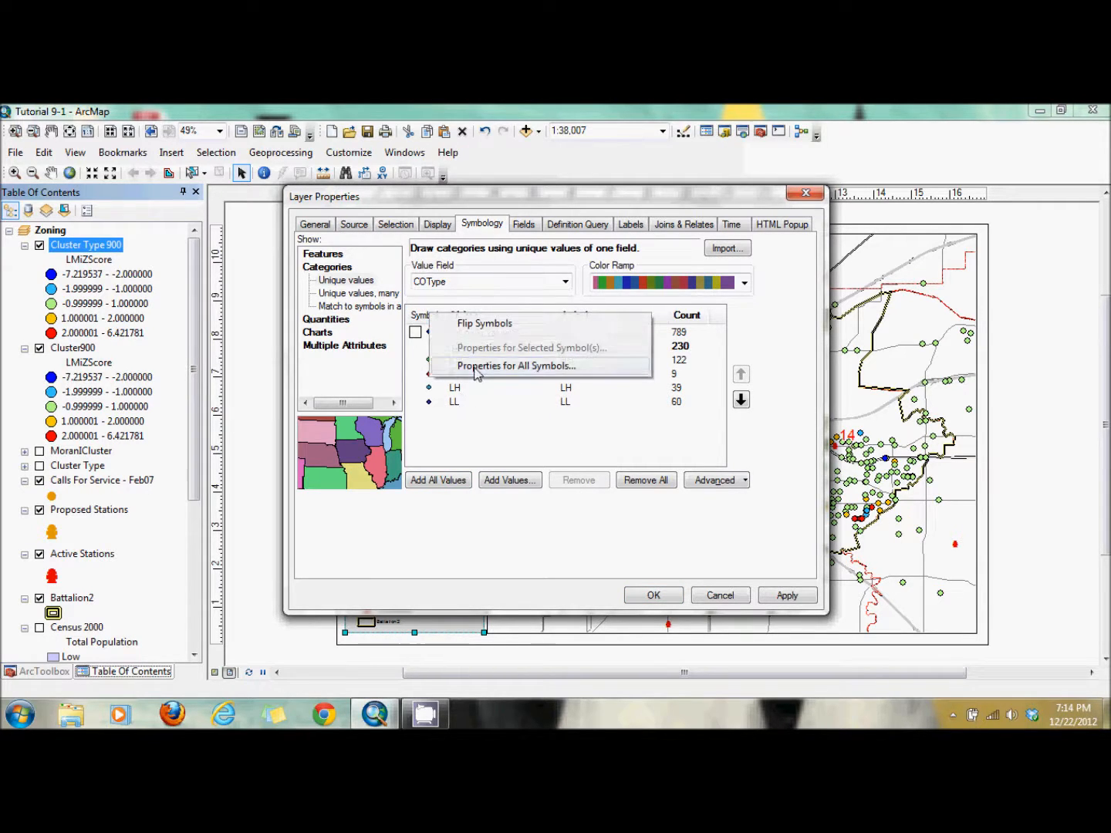
{"action": "left_click", "coordinate": [477, 374]}
{"action": "left_click", "coordinate": [402, 353]}
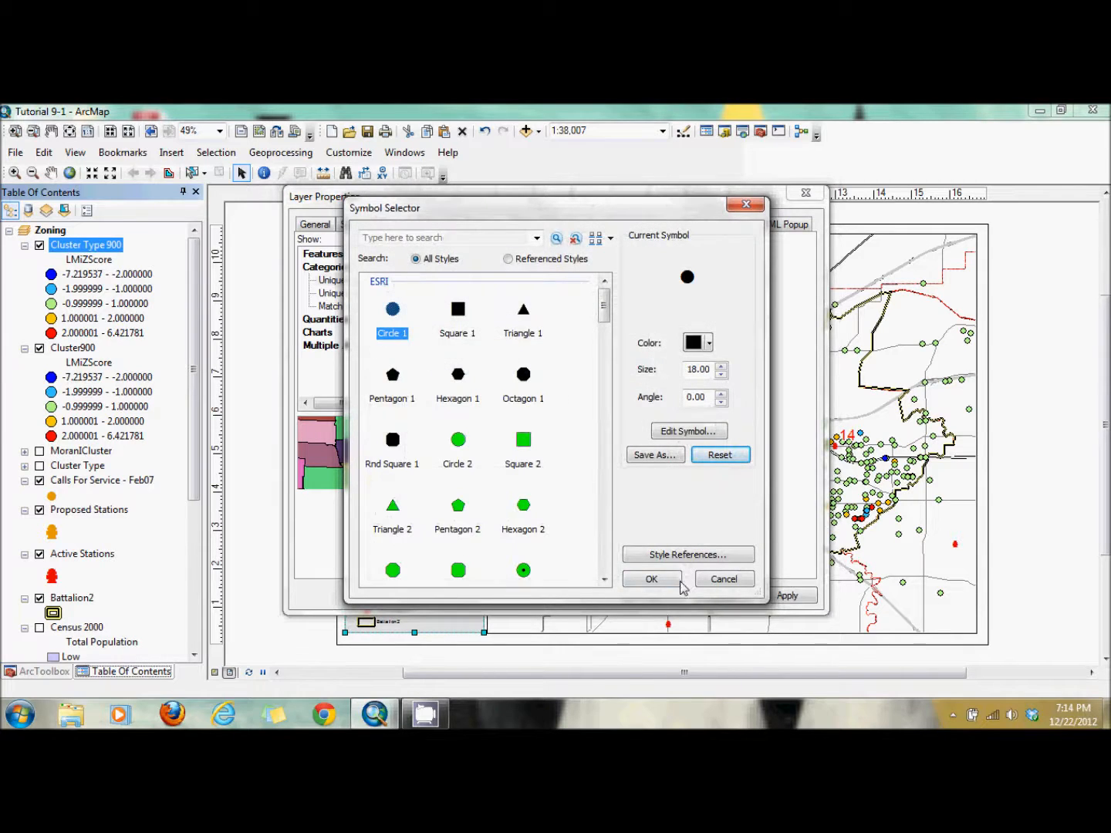
{"action": "left_click", "coordinate": [652, 580]}
Step: Set the color of the HH category symbol to orange
{"action": "left_click", "coordinate": [434, 380]}
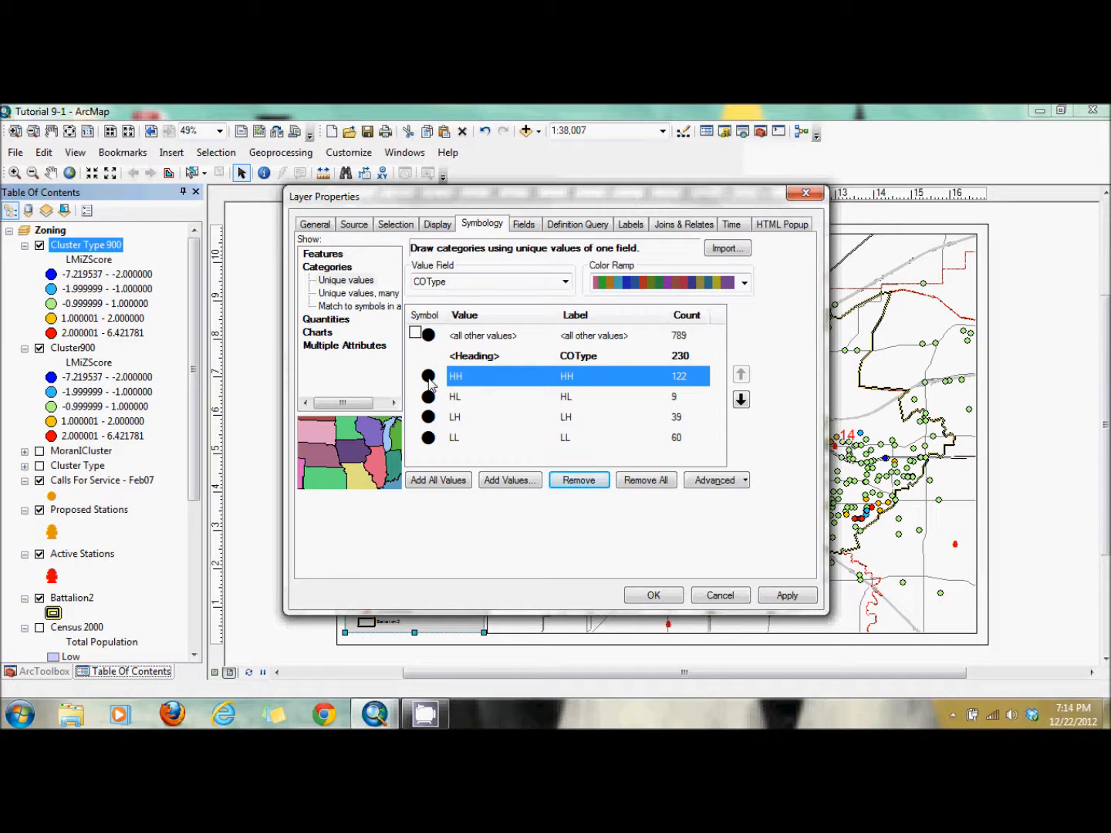
{"action": "double_click", "coordinate": [429, 379]}
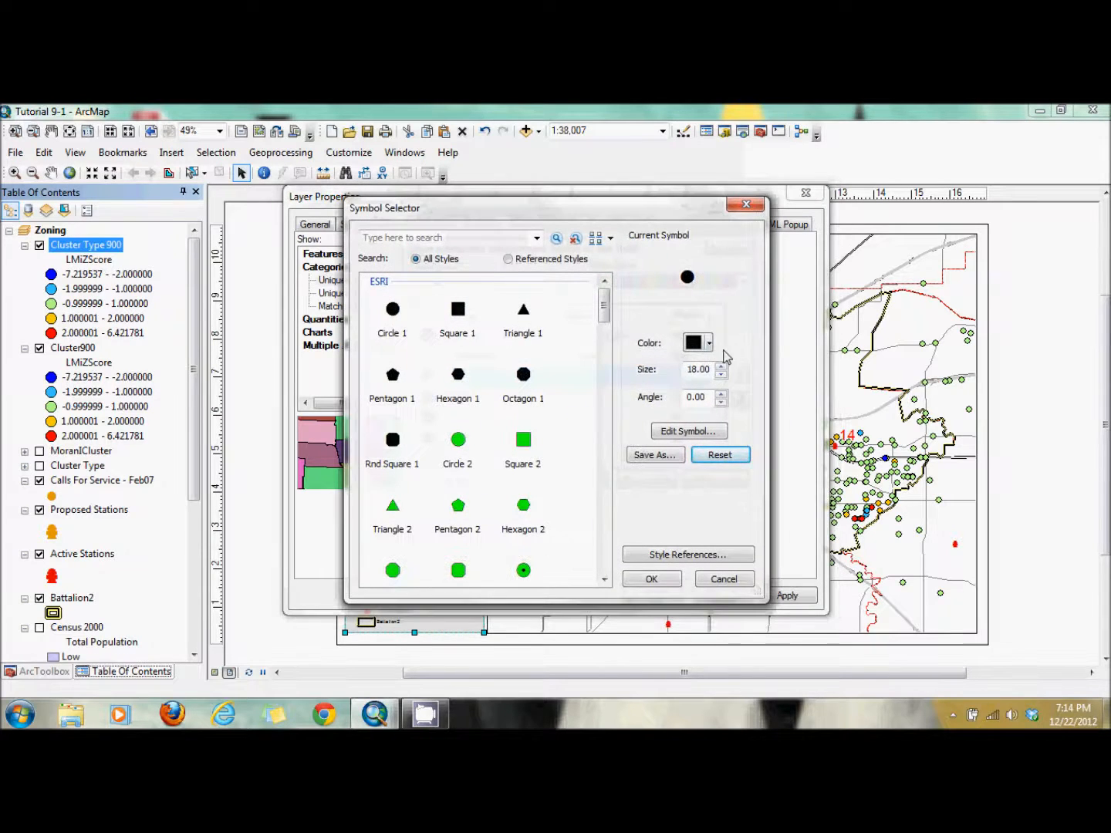
{"action": "left_click", "coordinate": [709, 345]}
{"action": "left_click", "coordinate": [723, 415]}
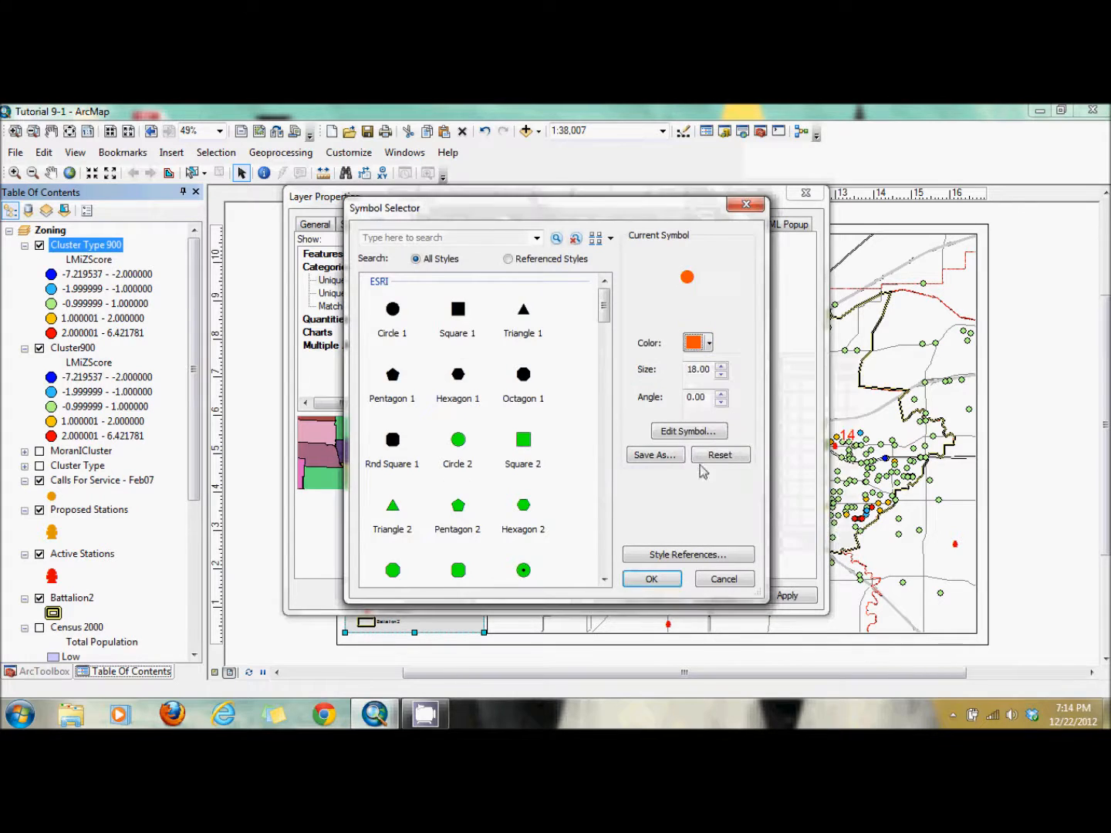
{"action": "left_click", "coordinate": [652, 579]}
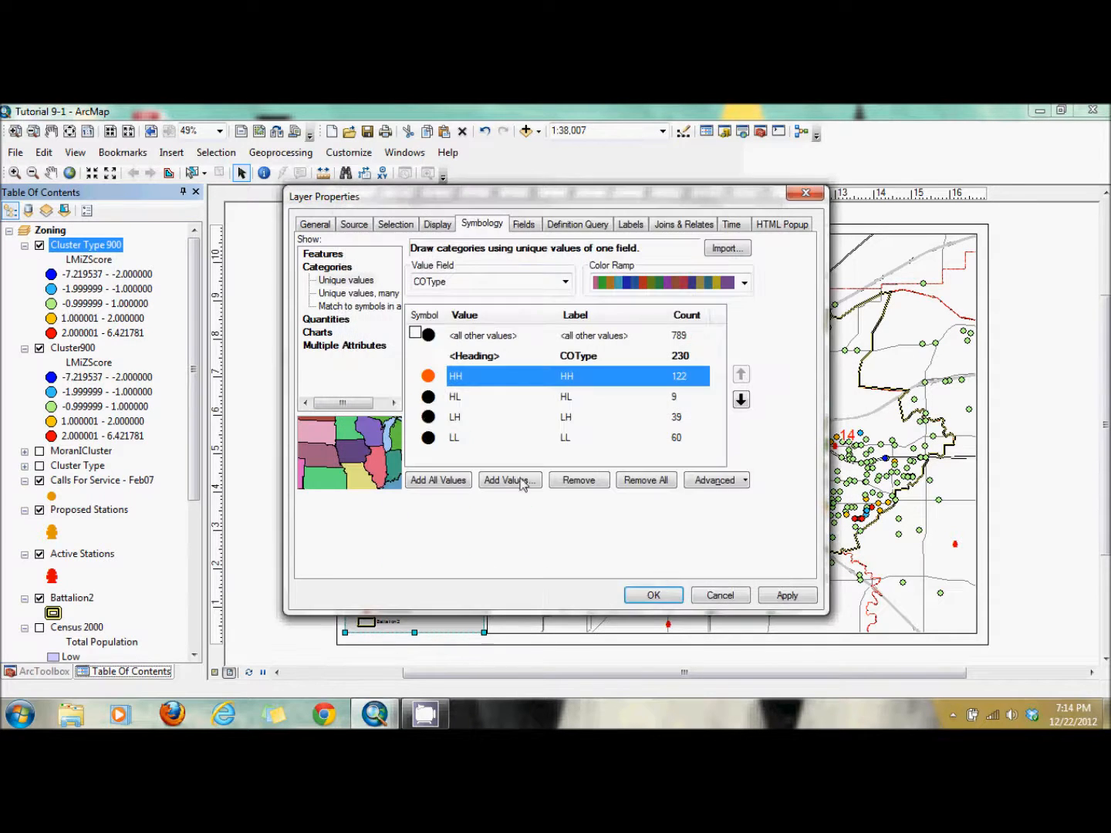
Step: Set the color of both the HL and LH category symbols to yellow
{"action": "left_click", "coordinate": [430, 402]}
{"action": "left_click", "coordinate": [432, 417], "text": "ctrl"}
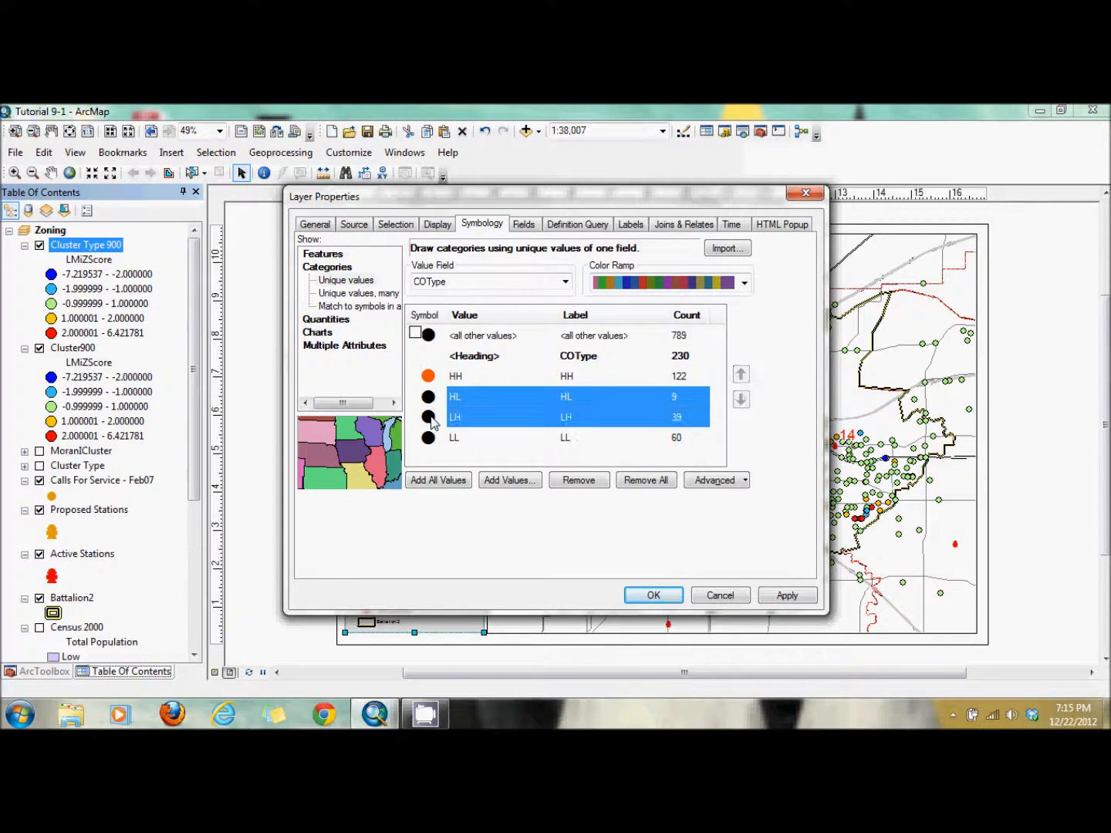
{"action": "right_click", "coordinate": [432, 418]}
{"action": "left_click", "coordinate": [502, 541]}
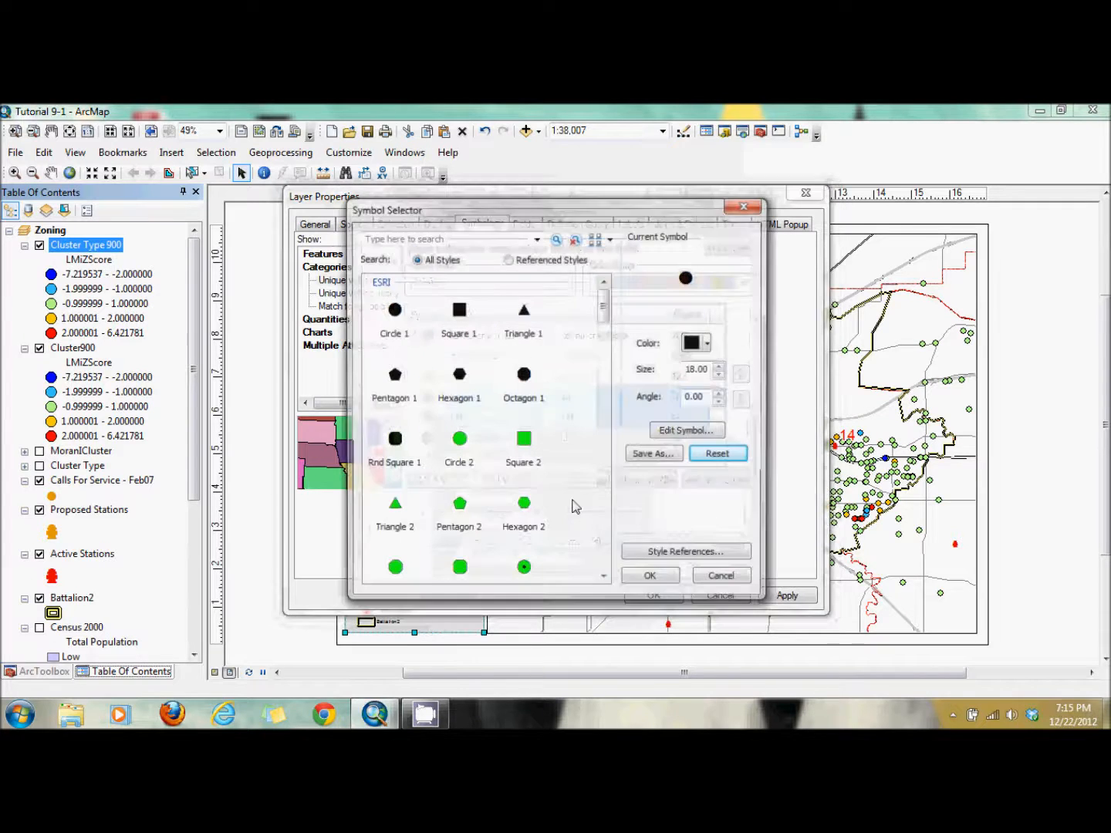
{"action": "left_click", "coordinate": [698, 343]}
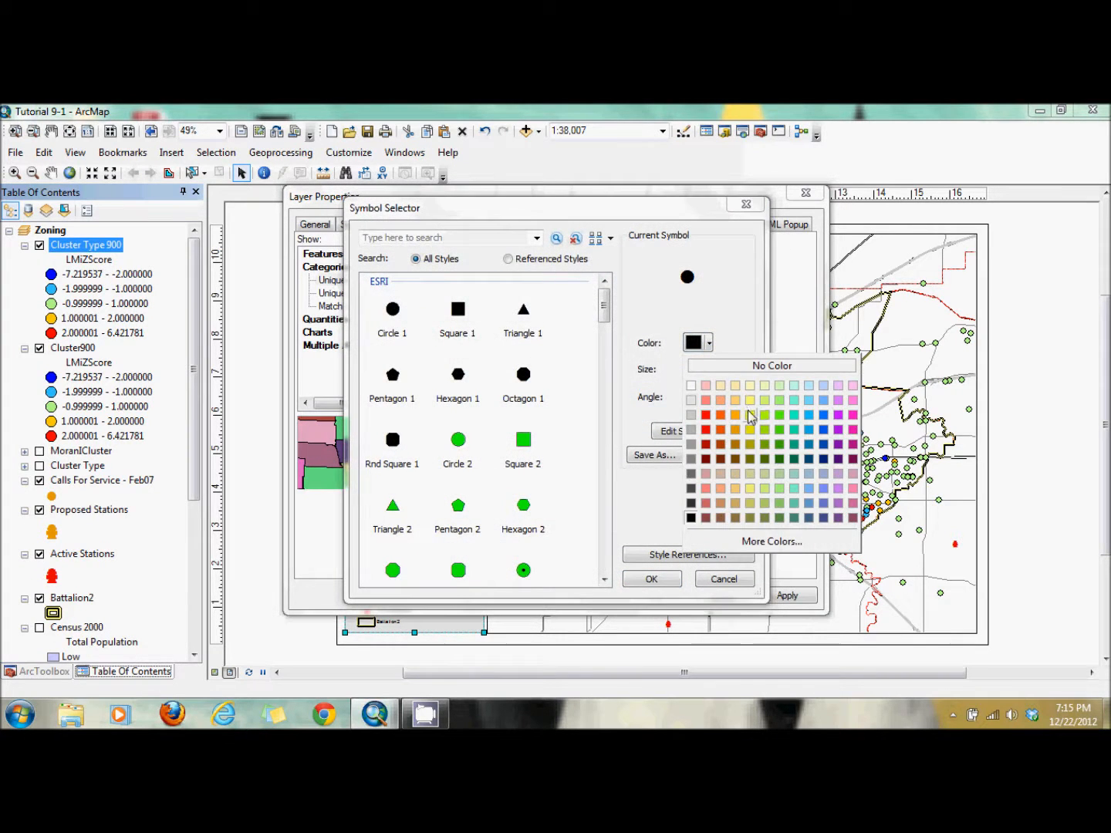
{"action": "left_click", "coordinate": [749, 414]}
{"action": "left_click", "coordinate": [645, 580]}
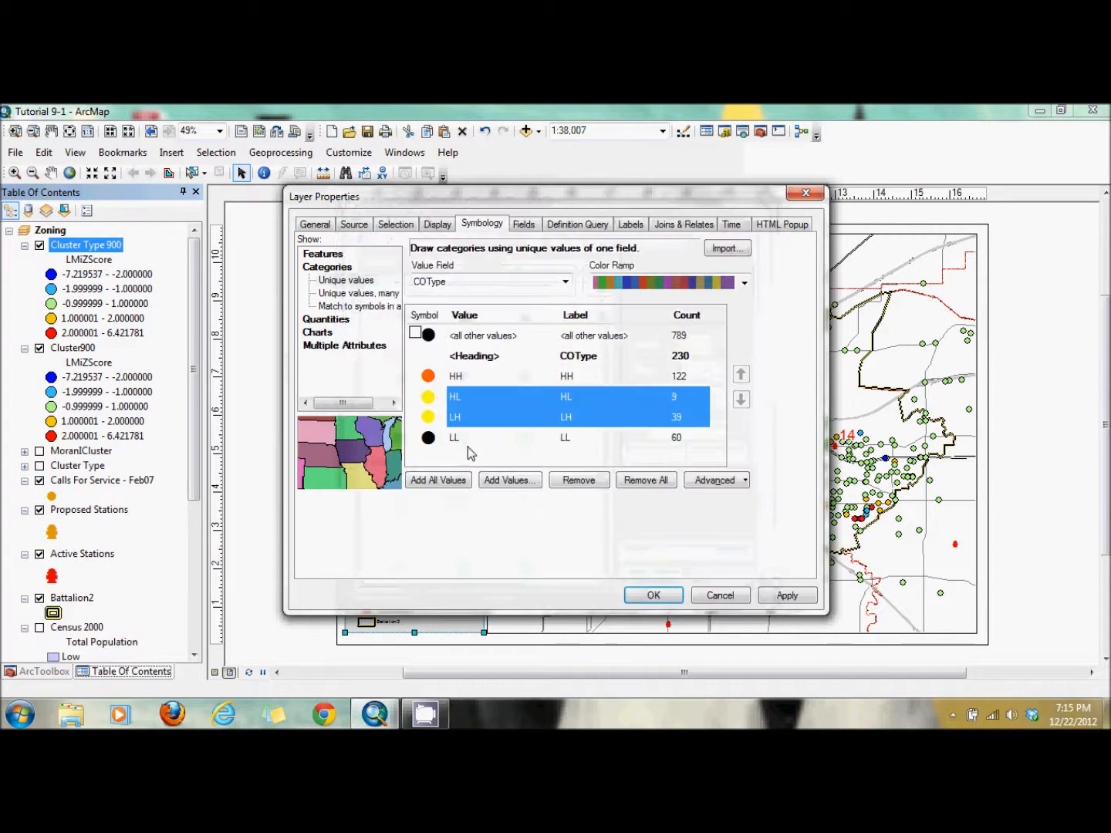
Step: Set the color of the LL category symbol to dark green
{"action": "double_click", "coordinate": [446, 441]}
{"action": "left_click", "coordinate": [699, 343]}
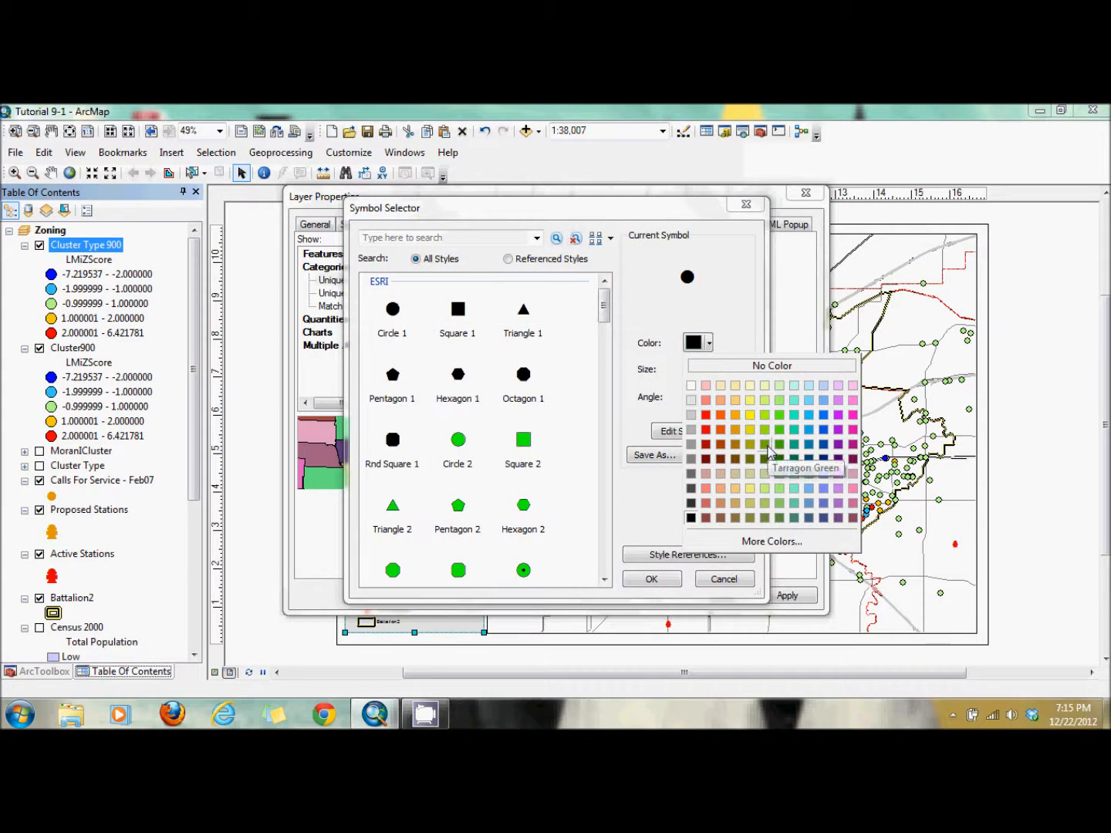
{"action": "left_click", "coordinate": [764, 457]}
{"action": "left_click", "coordinate": [709, 345]}
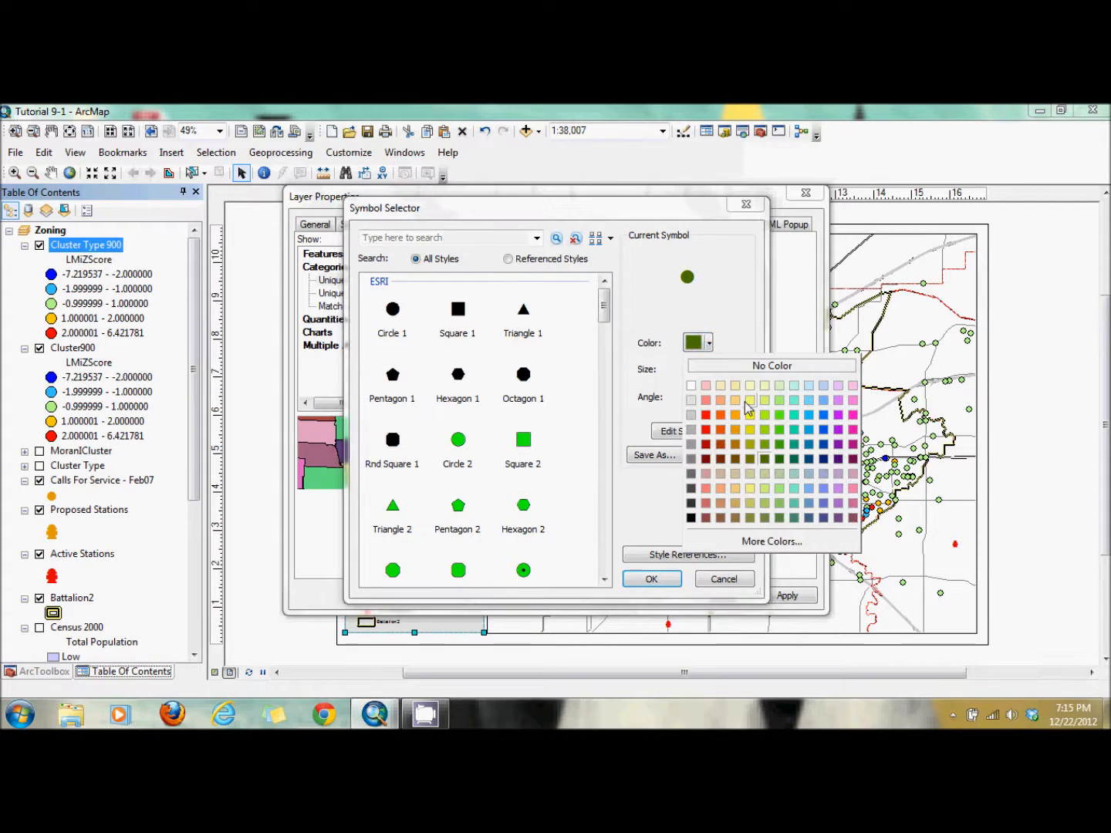
{"action": "left_click", "coordinate": [779, 452]}
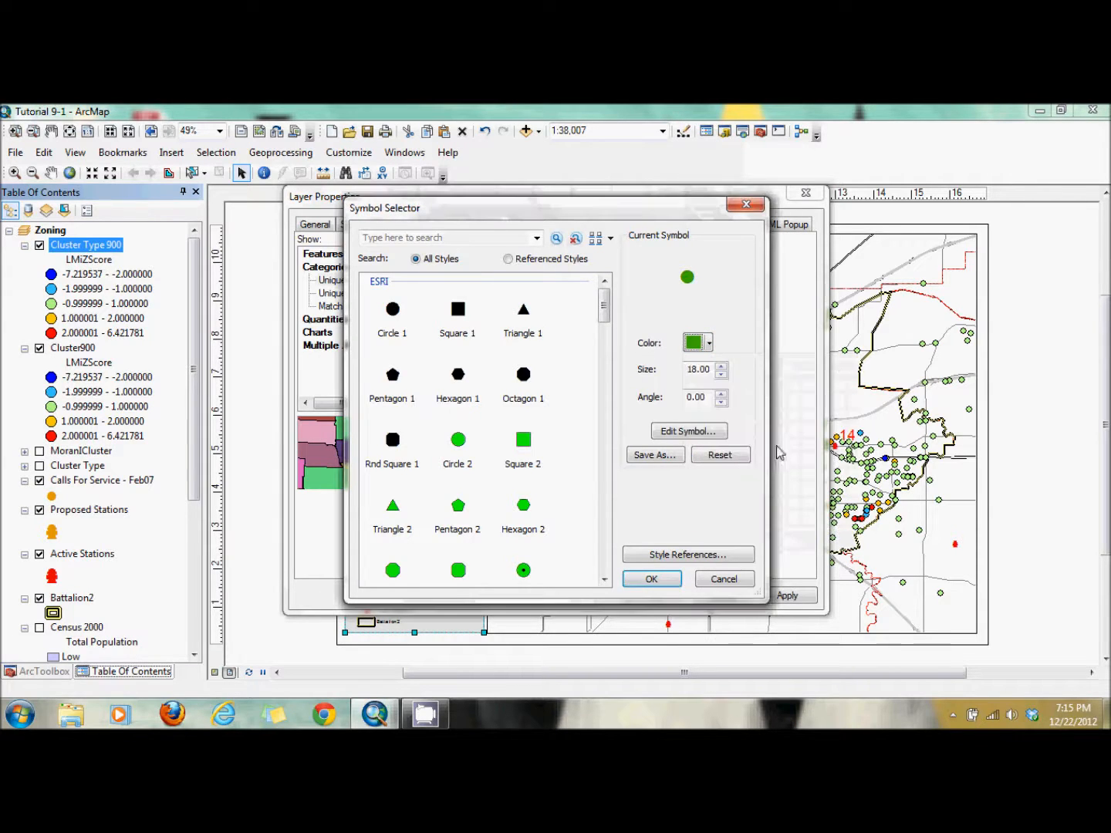
{"action": "left_click", "coordinate": [654, 579]}
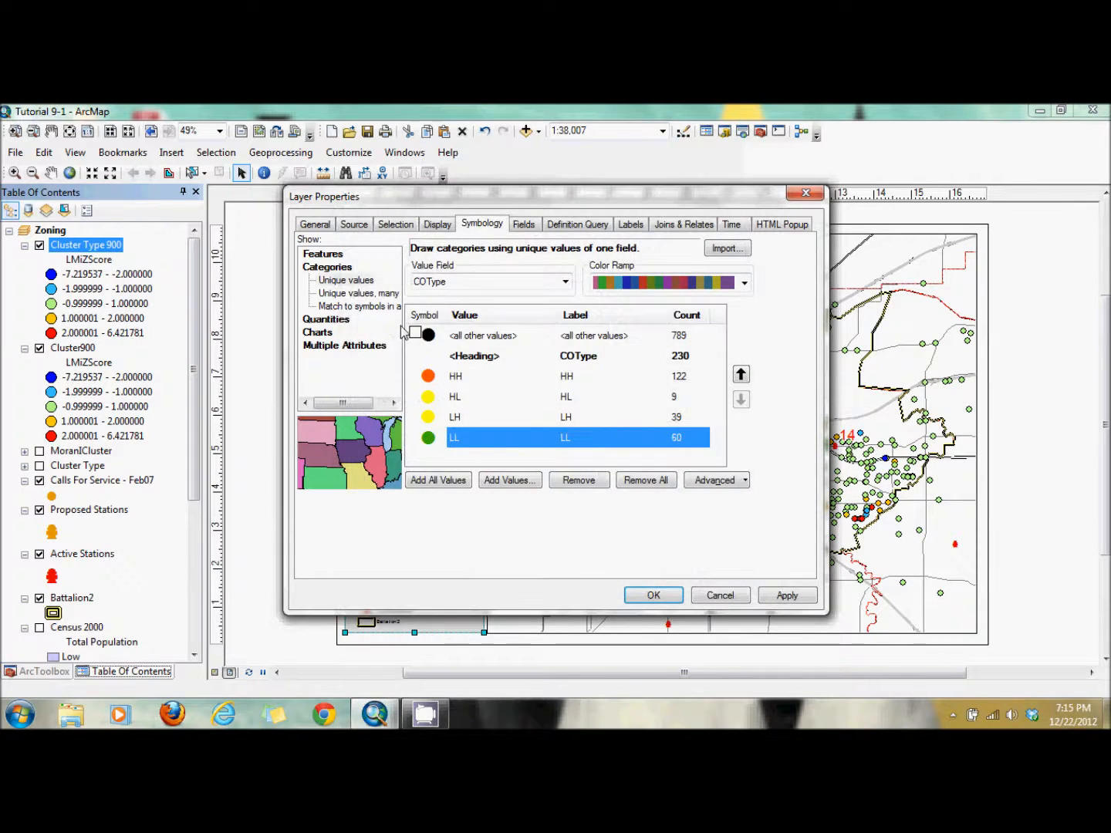
Step: Set the size of all Cluster Type 900 category symbols to 50, check the layer's display settings and apply the layer properties
{"action": "left_click", "coordinate": [423, 324]}
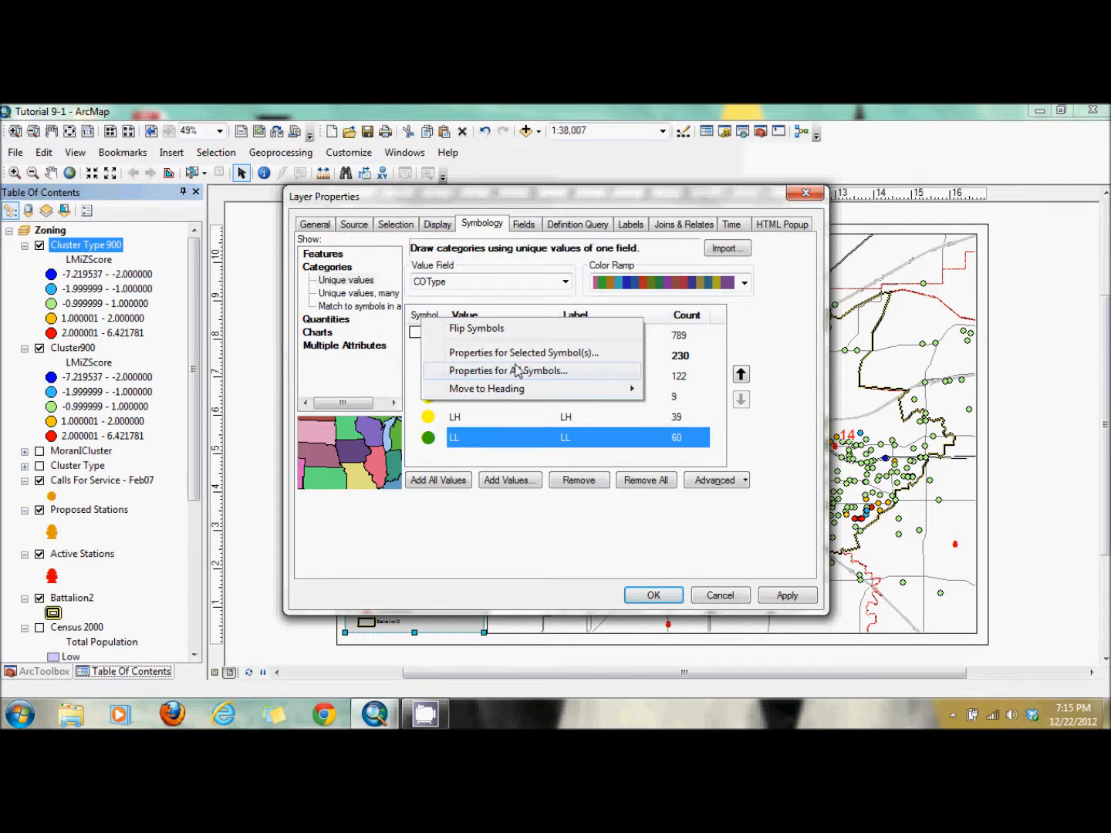
{"action": "left_click", "coordinate": [513, 371]}
{"action": "double_click", "coordinate": [708, 369]}
{"action": "type", "text": "50"}
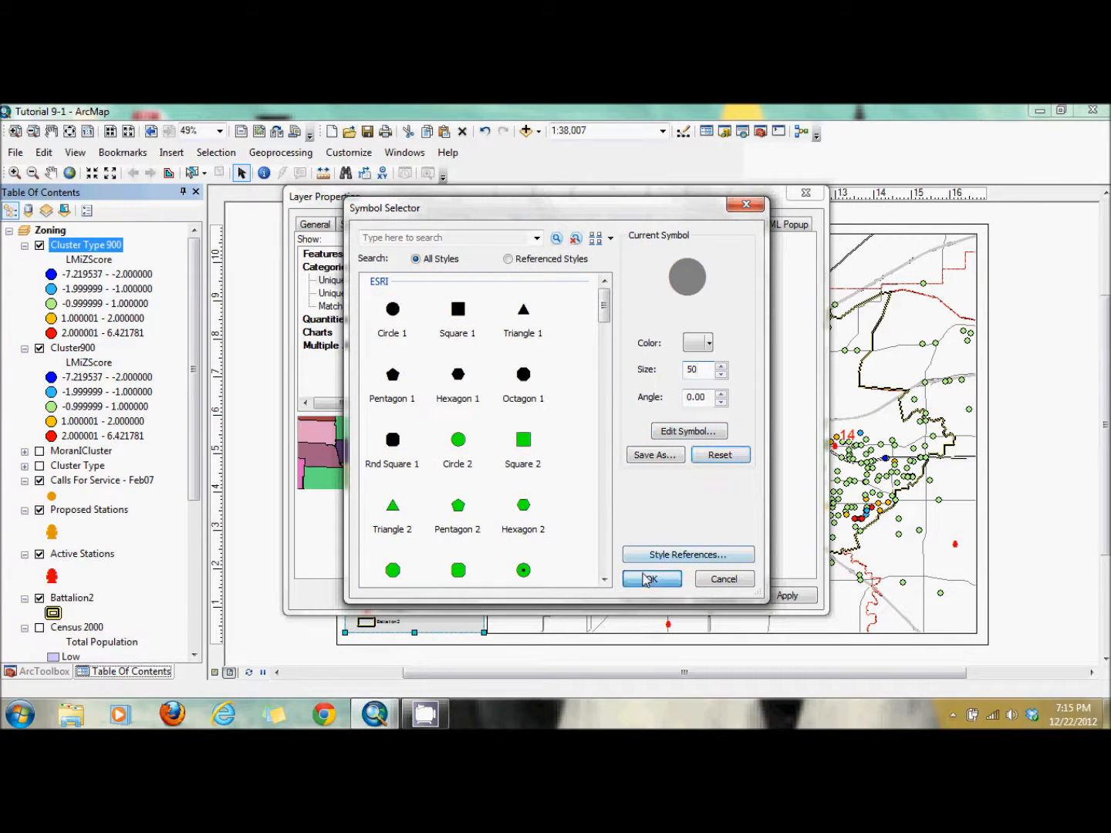
{"action": "left_click", "coordinate": [649, 579]}
{"action": "left_click", "coordinate": [440, 223]}
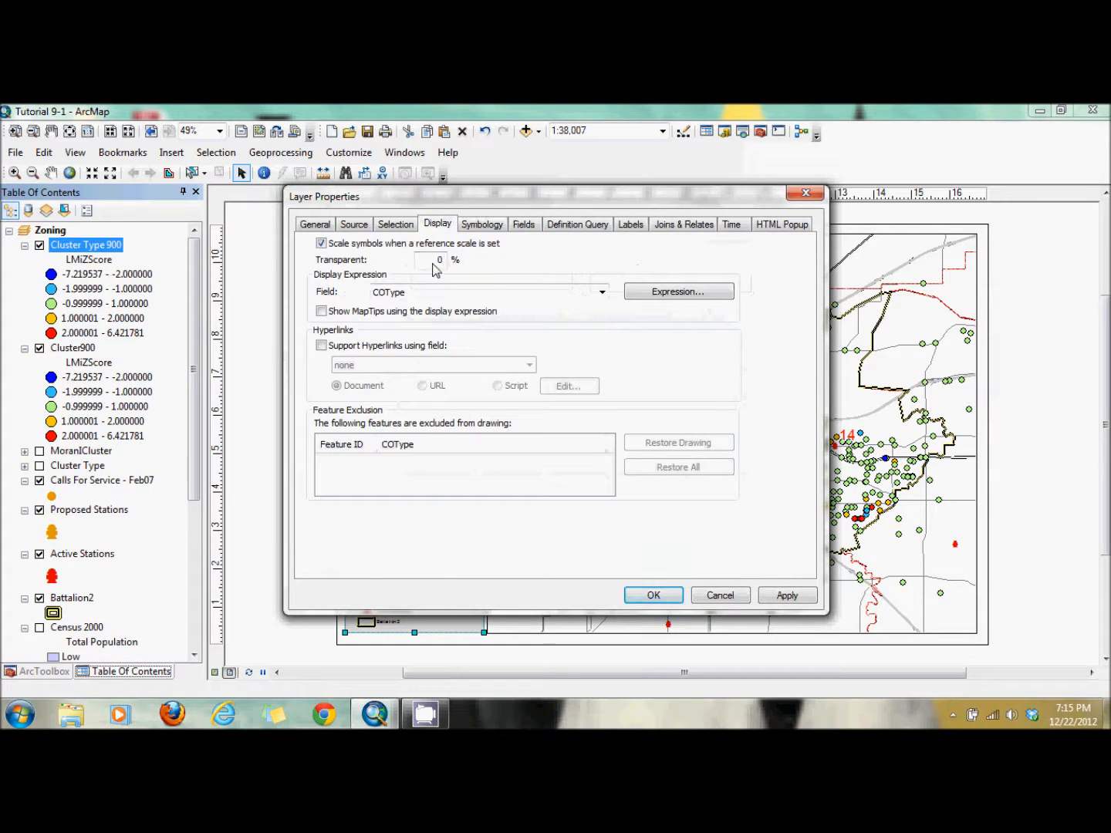
{"action": "left_click", "coordinate": [653, 592]}
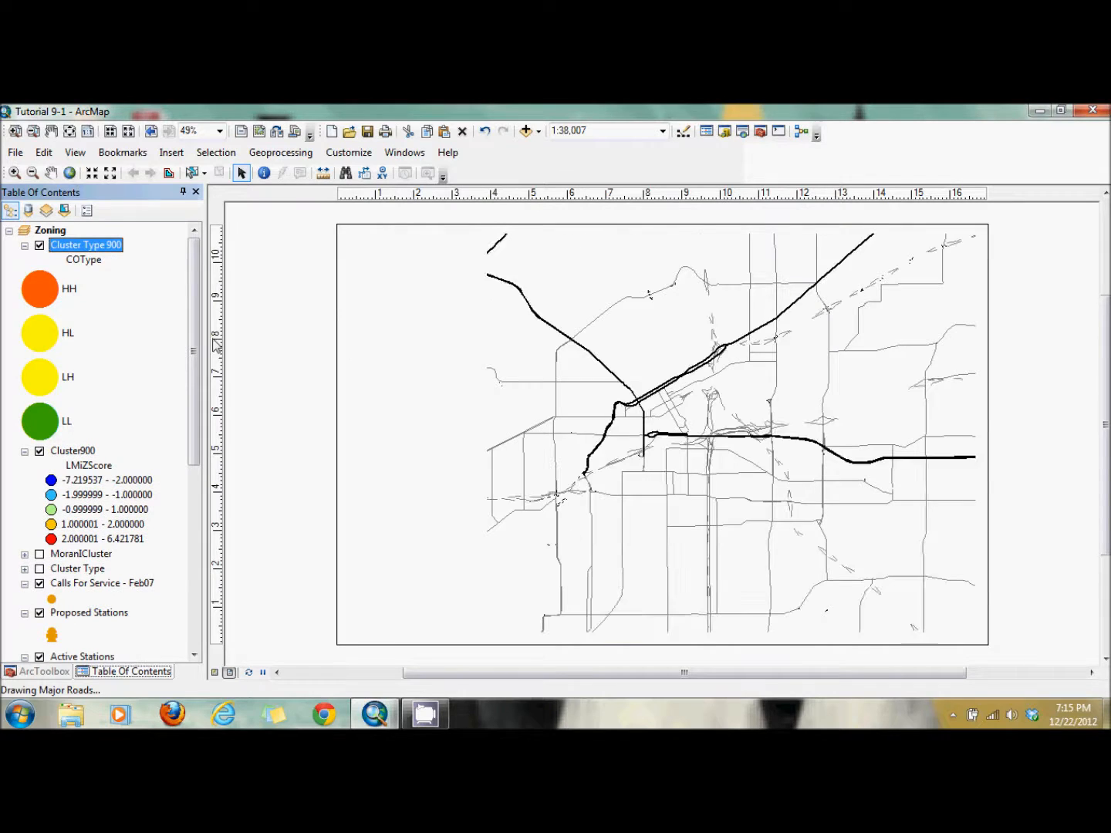
Step: Move the Cluster900 layer above Cluster Type 900 in the layer order
{"action": "left_click_drag", "start_coordinate": [75, 450], "coordinate": [70, 247]}
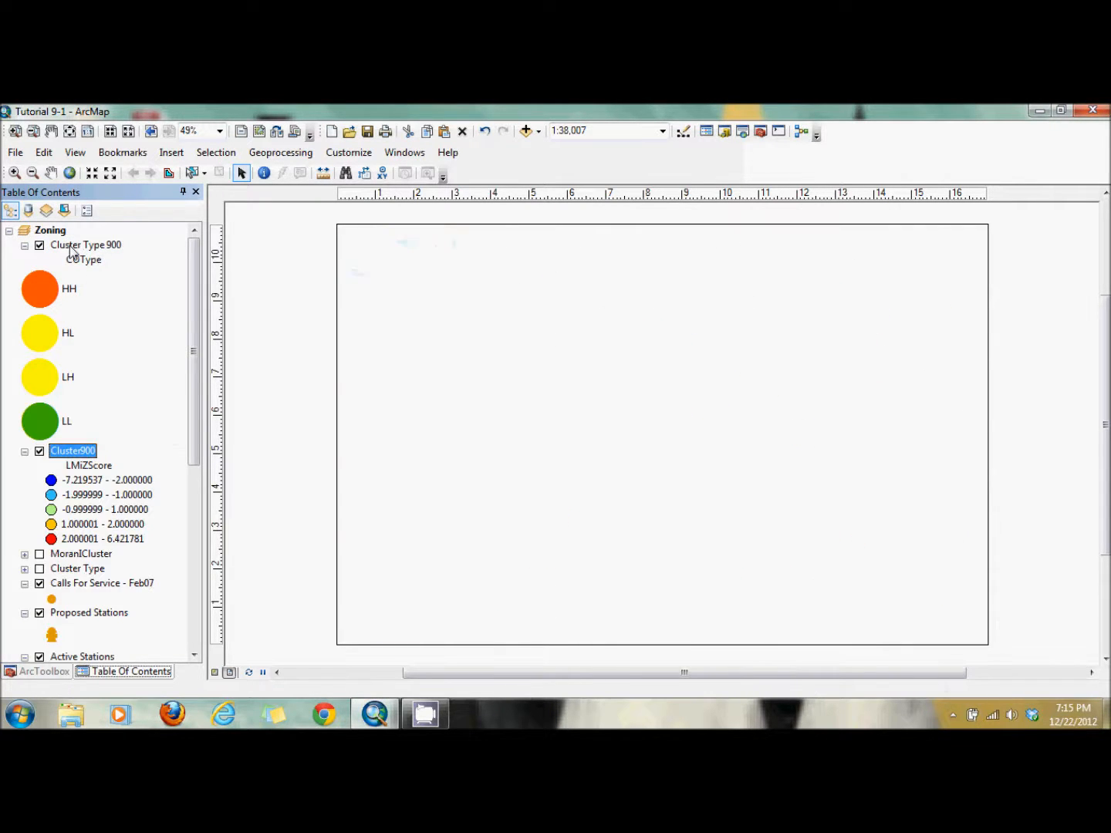
{"action": "left_click_drag", "start_coordinate": [77, 451], "coordinate": [92, 245]}
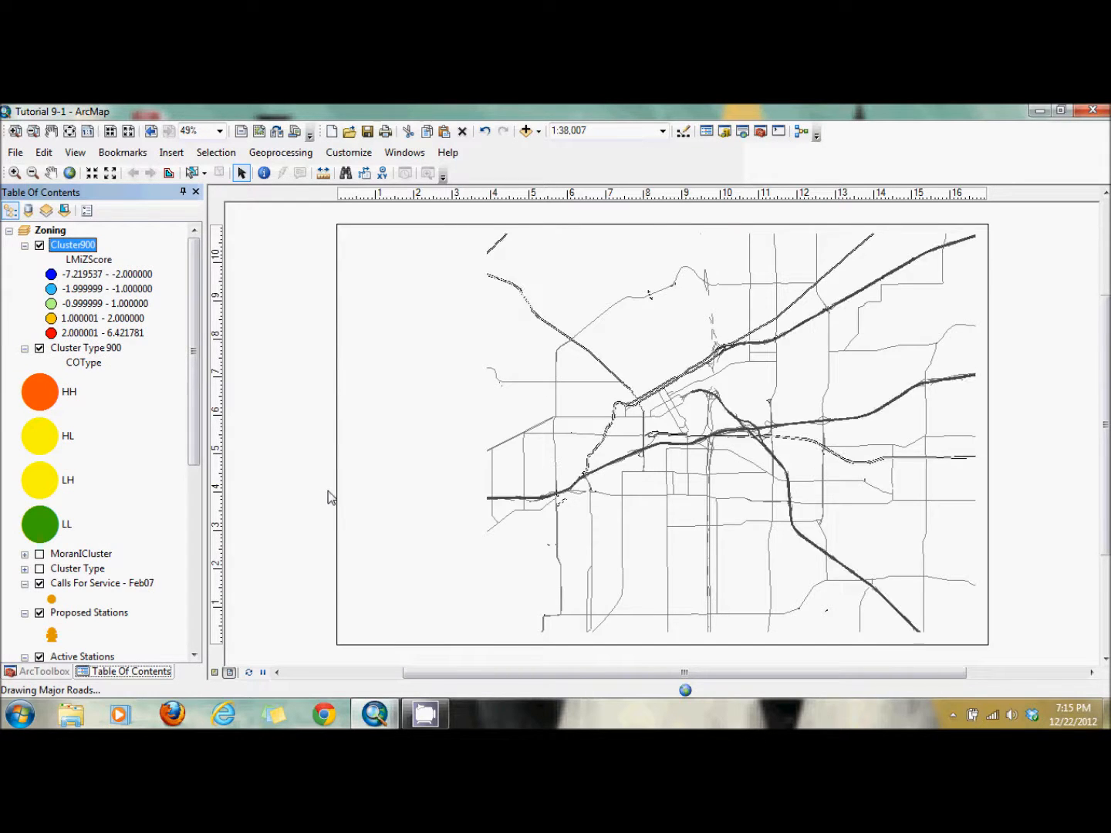